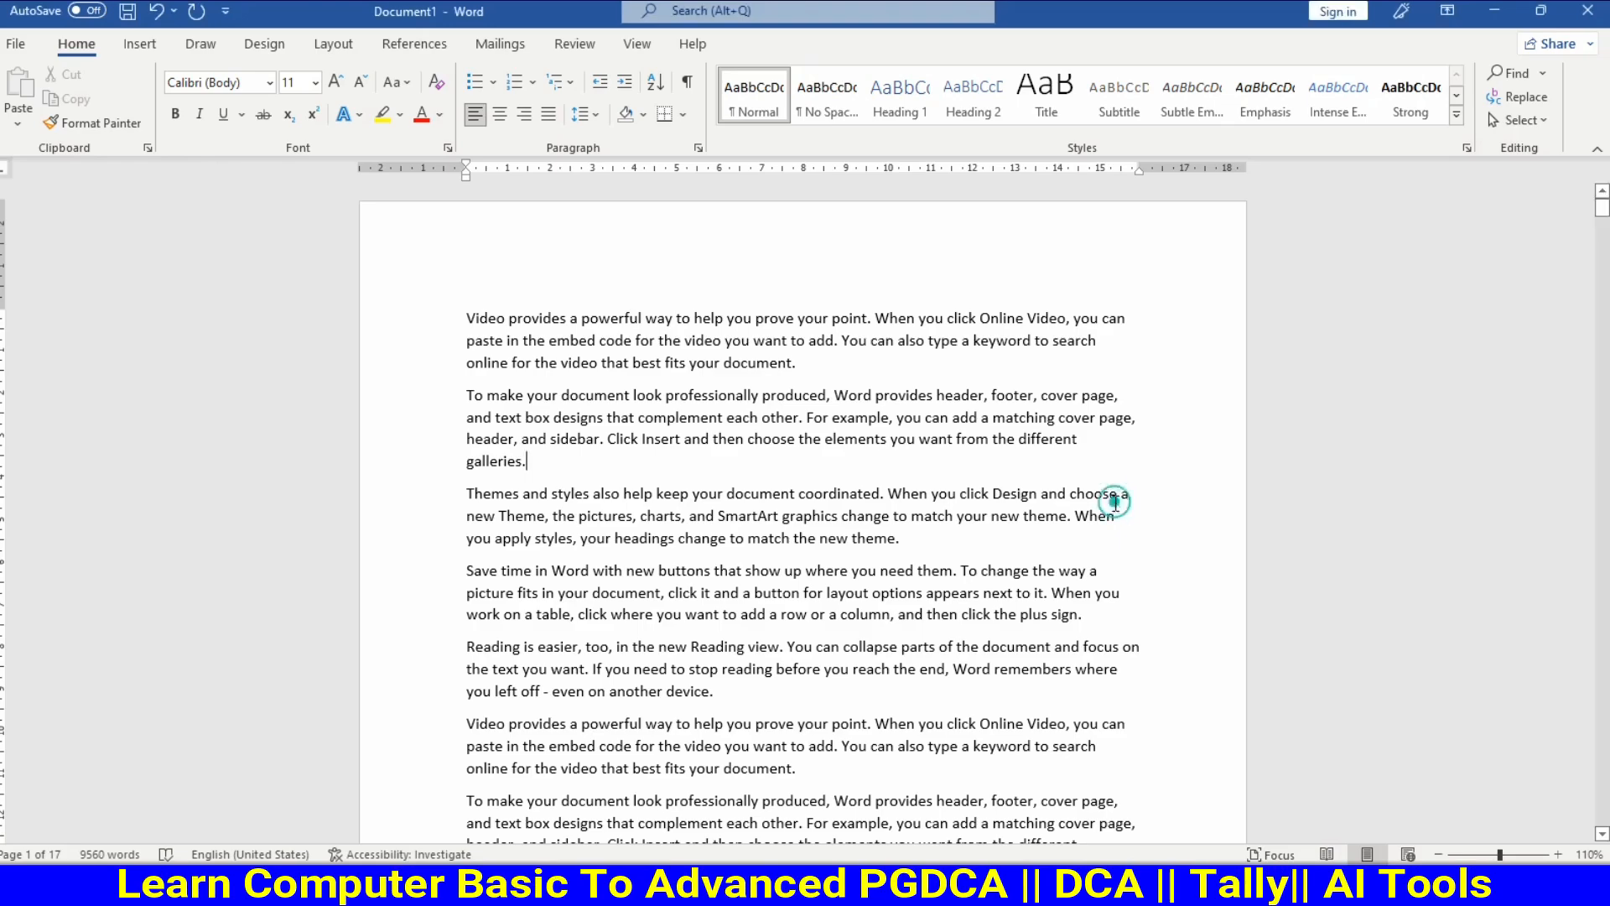
Add a Box page border to the whole document and check it across the pages
left_click(265, 45)
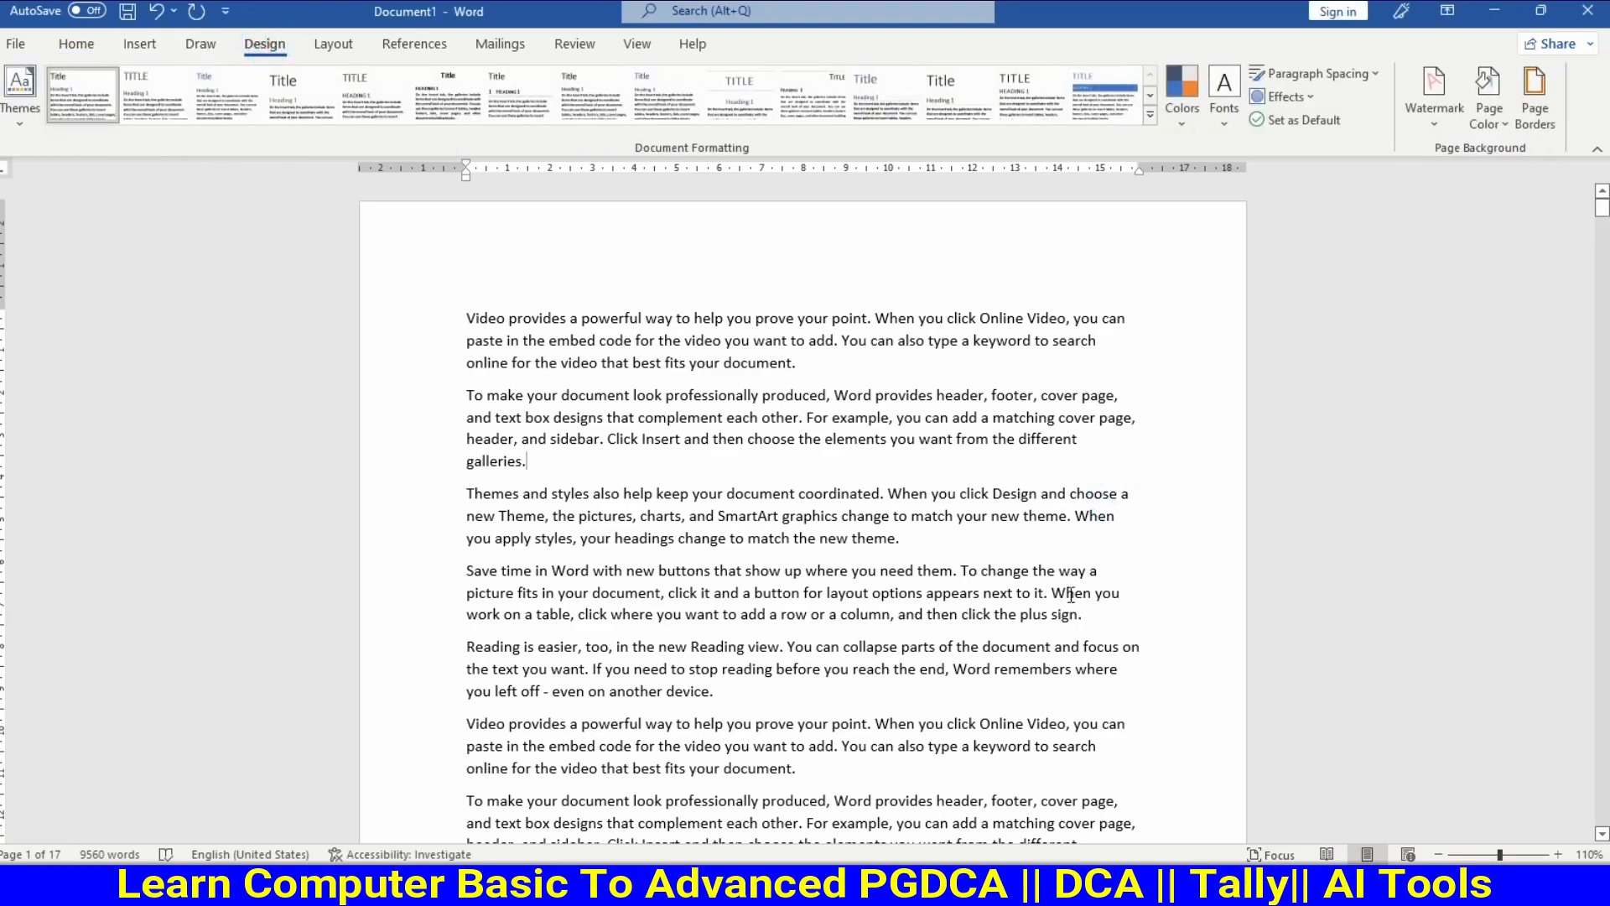
left_click(1543, 106)
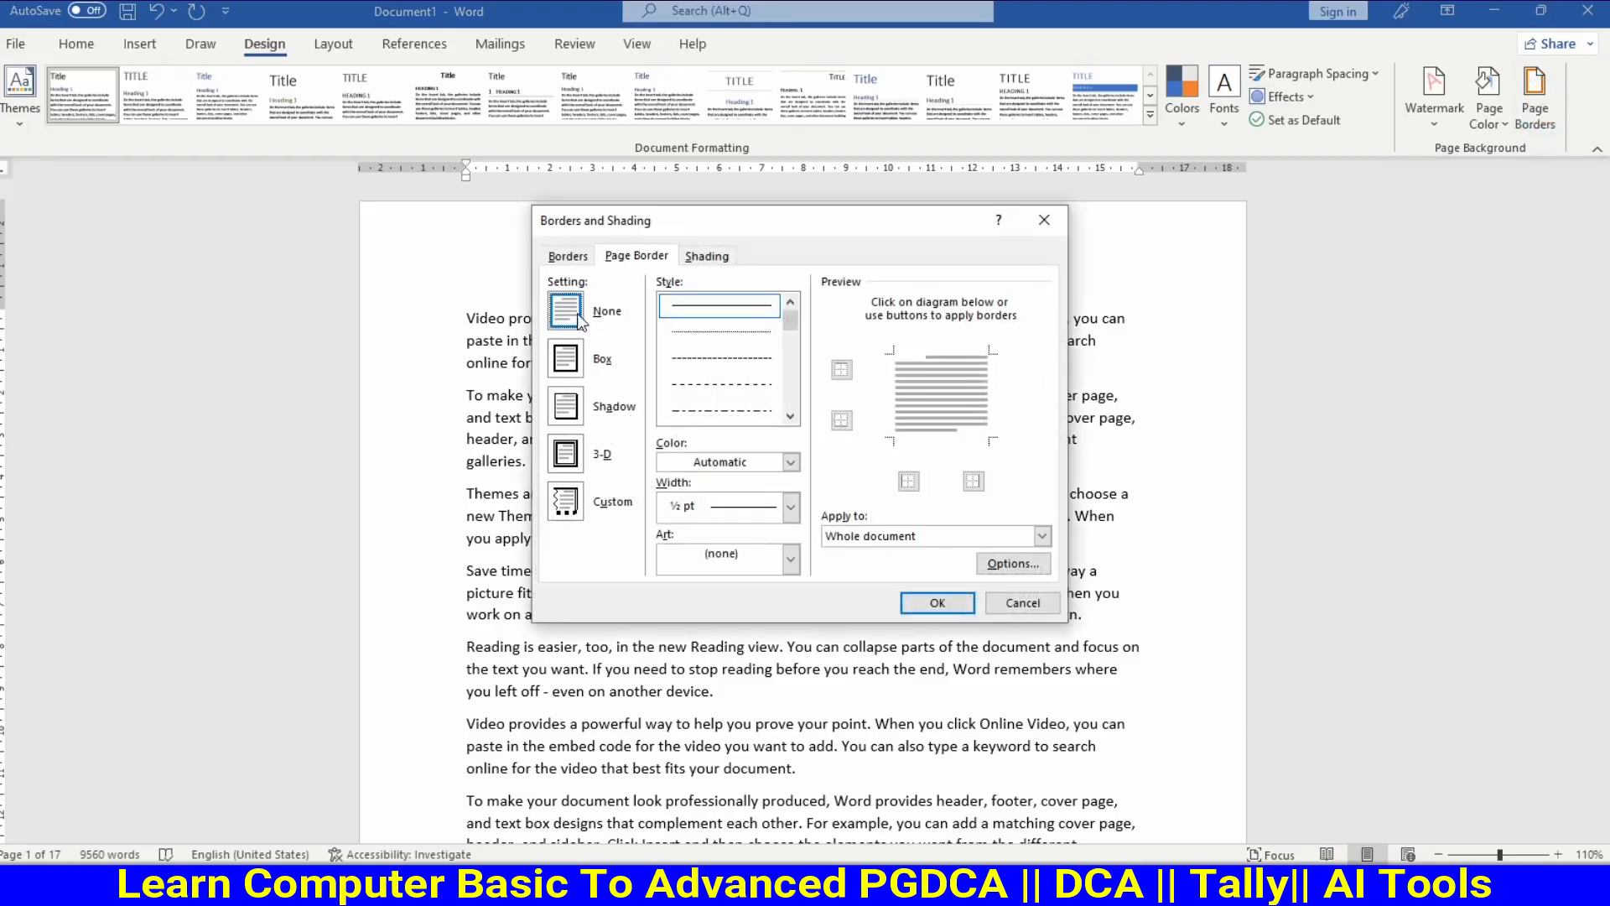
left_click(579, 360)
left_click(934, 601)
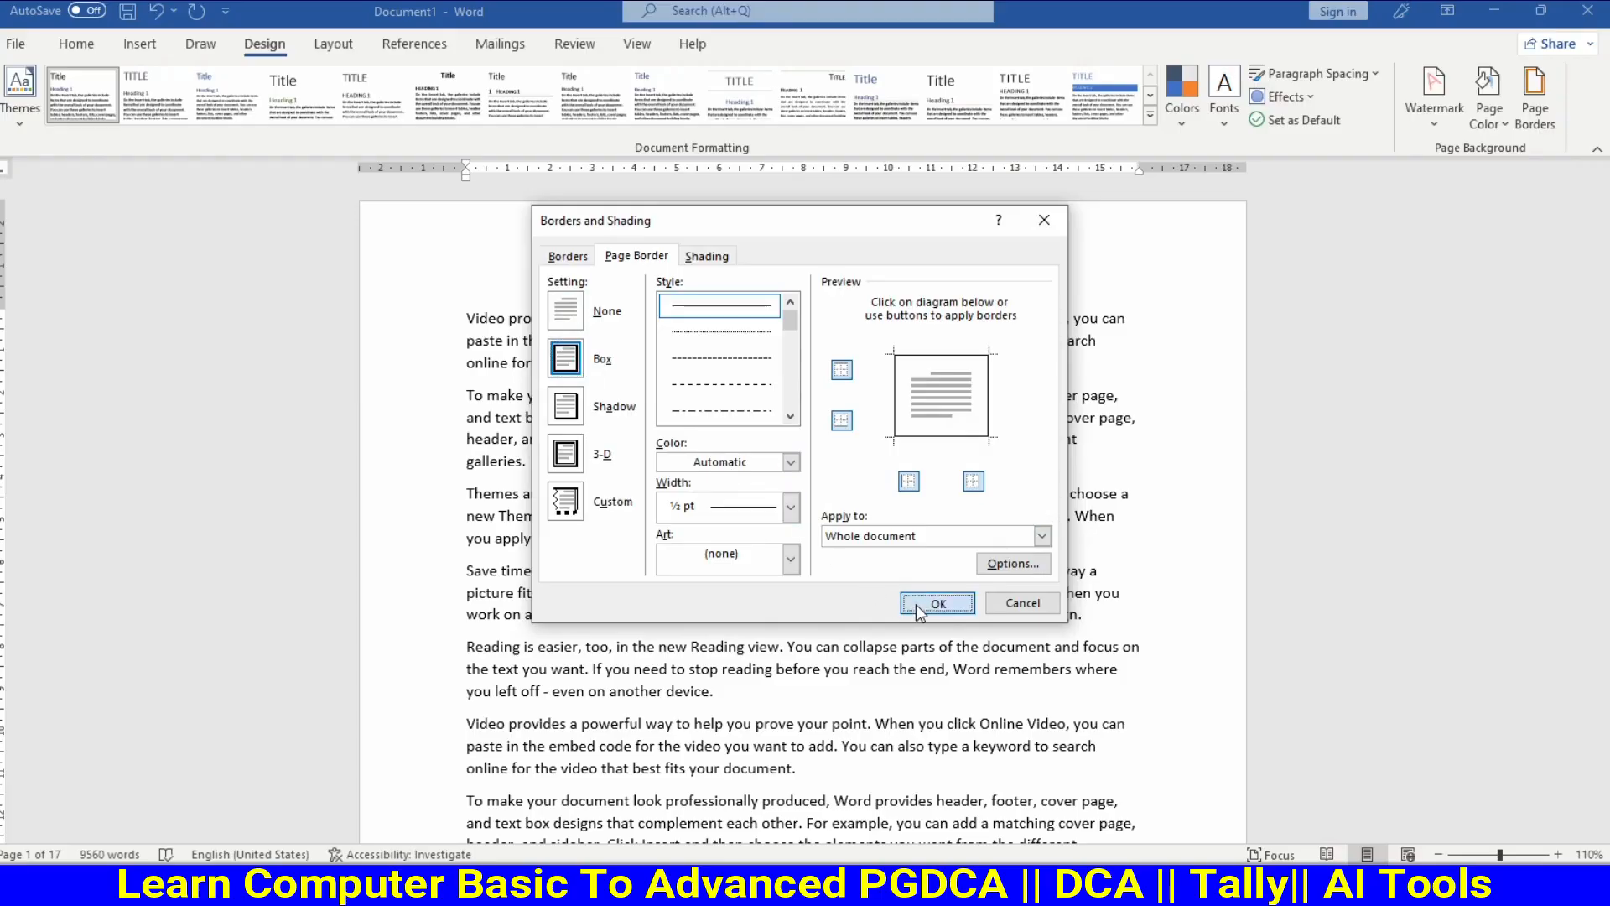
scroll(795, 591, "down", 5)
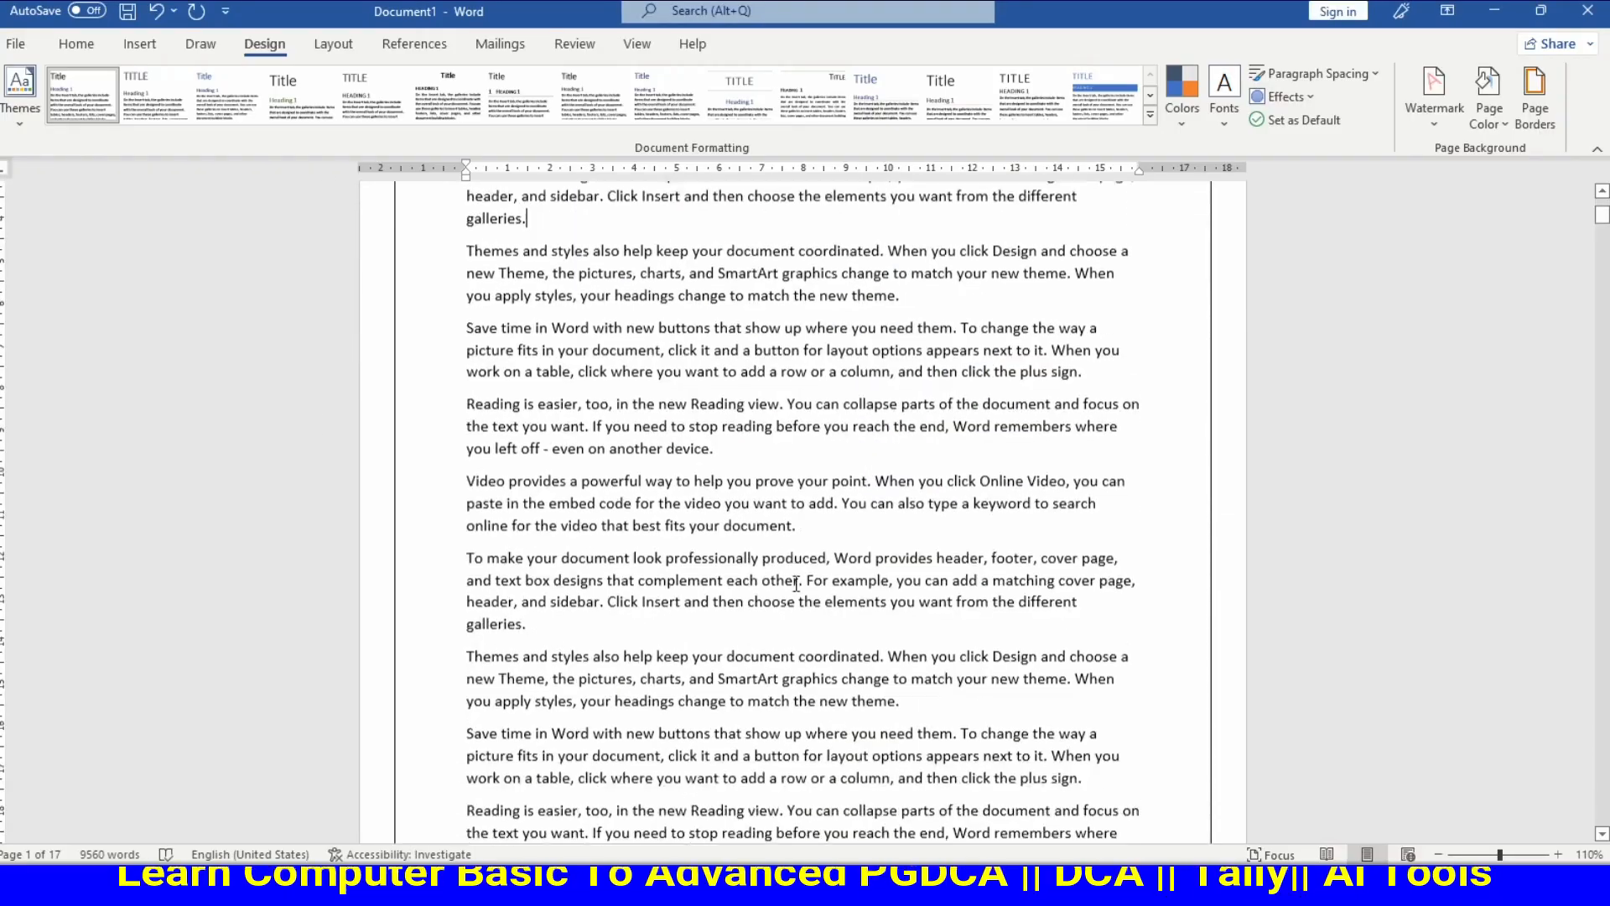
scroll(795, 591, "down", 7)
scroll(795, 593, "up", 8)
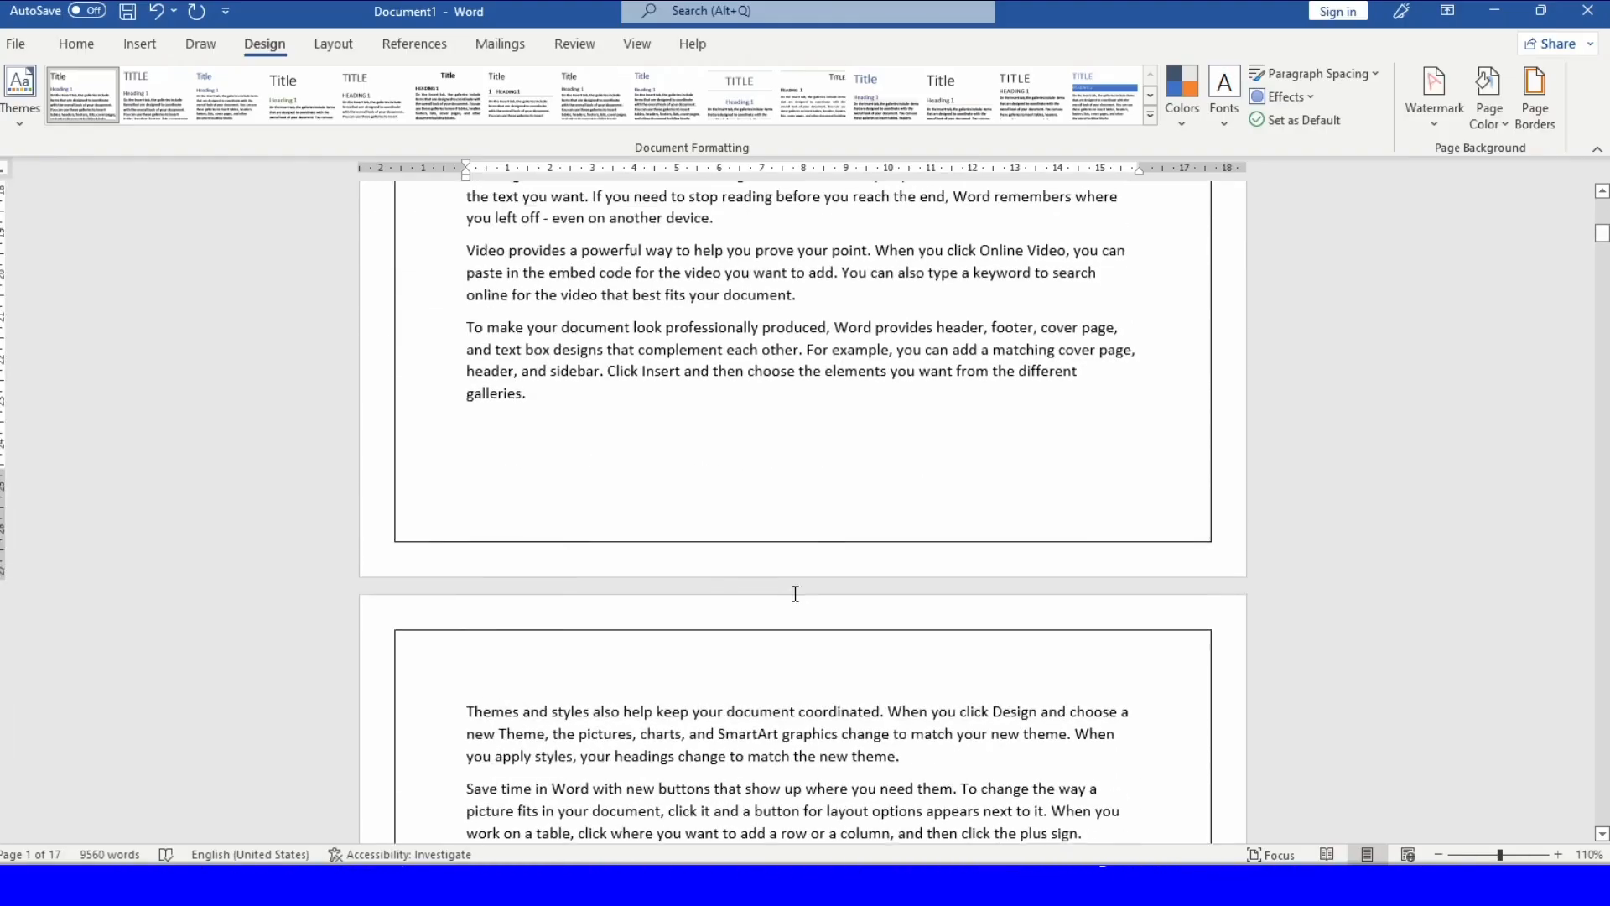
scroll(795, 593, "up", 8)
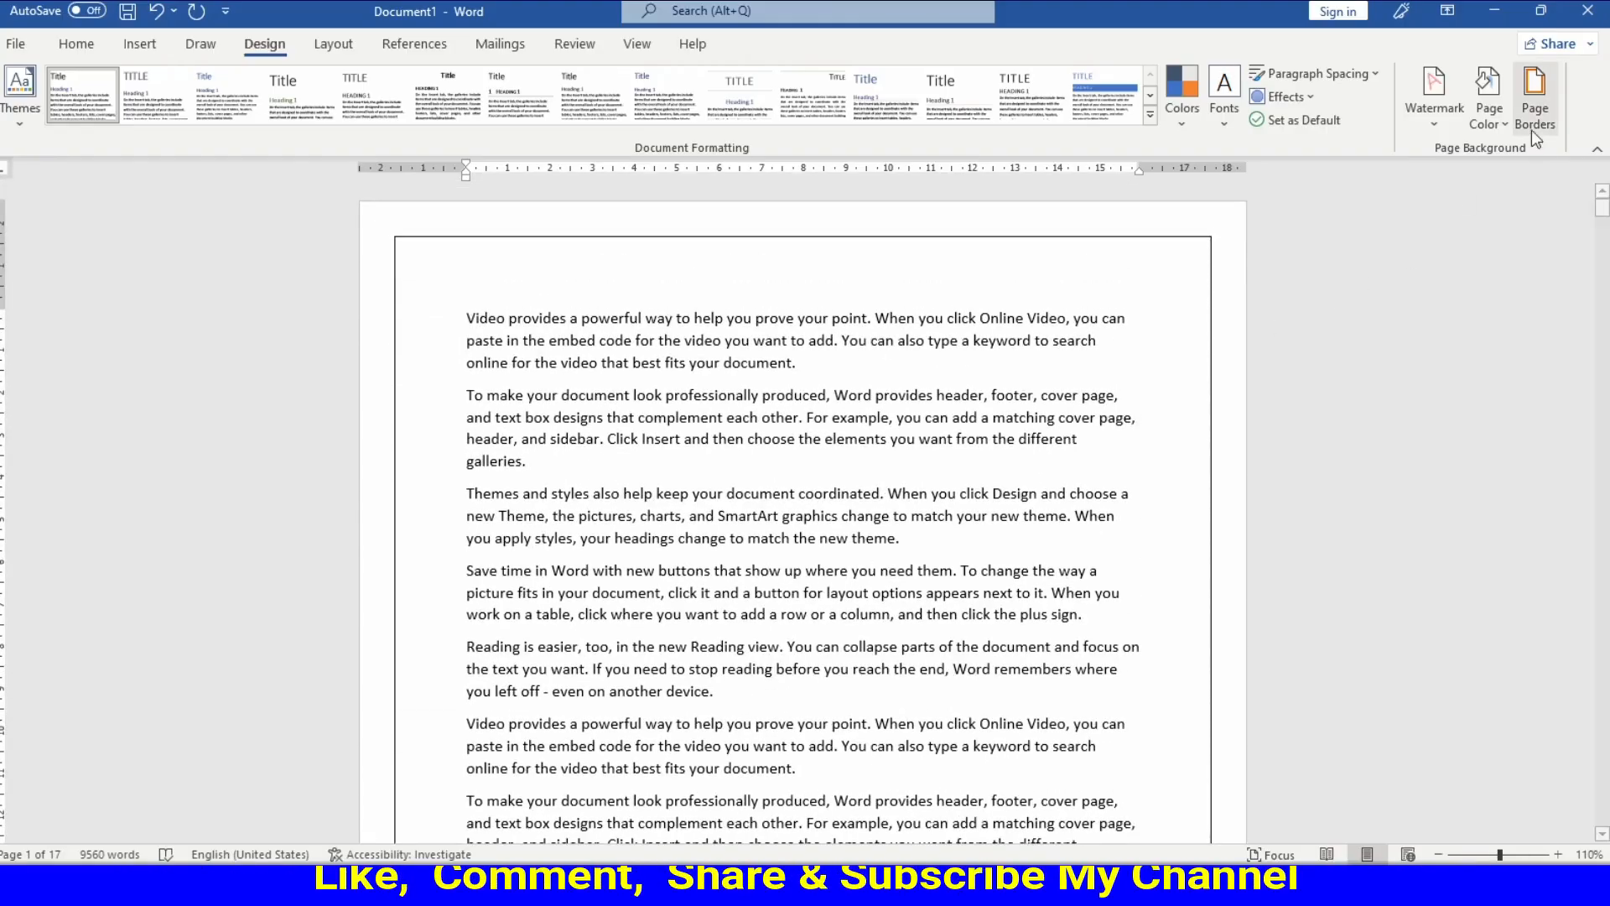
Change the page border setting to Shadow for the whole document
left_click(1537, 117)
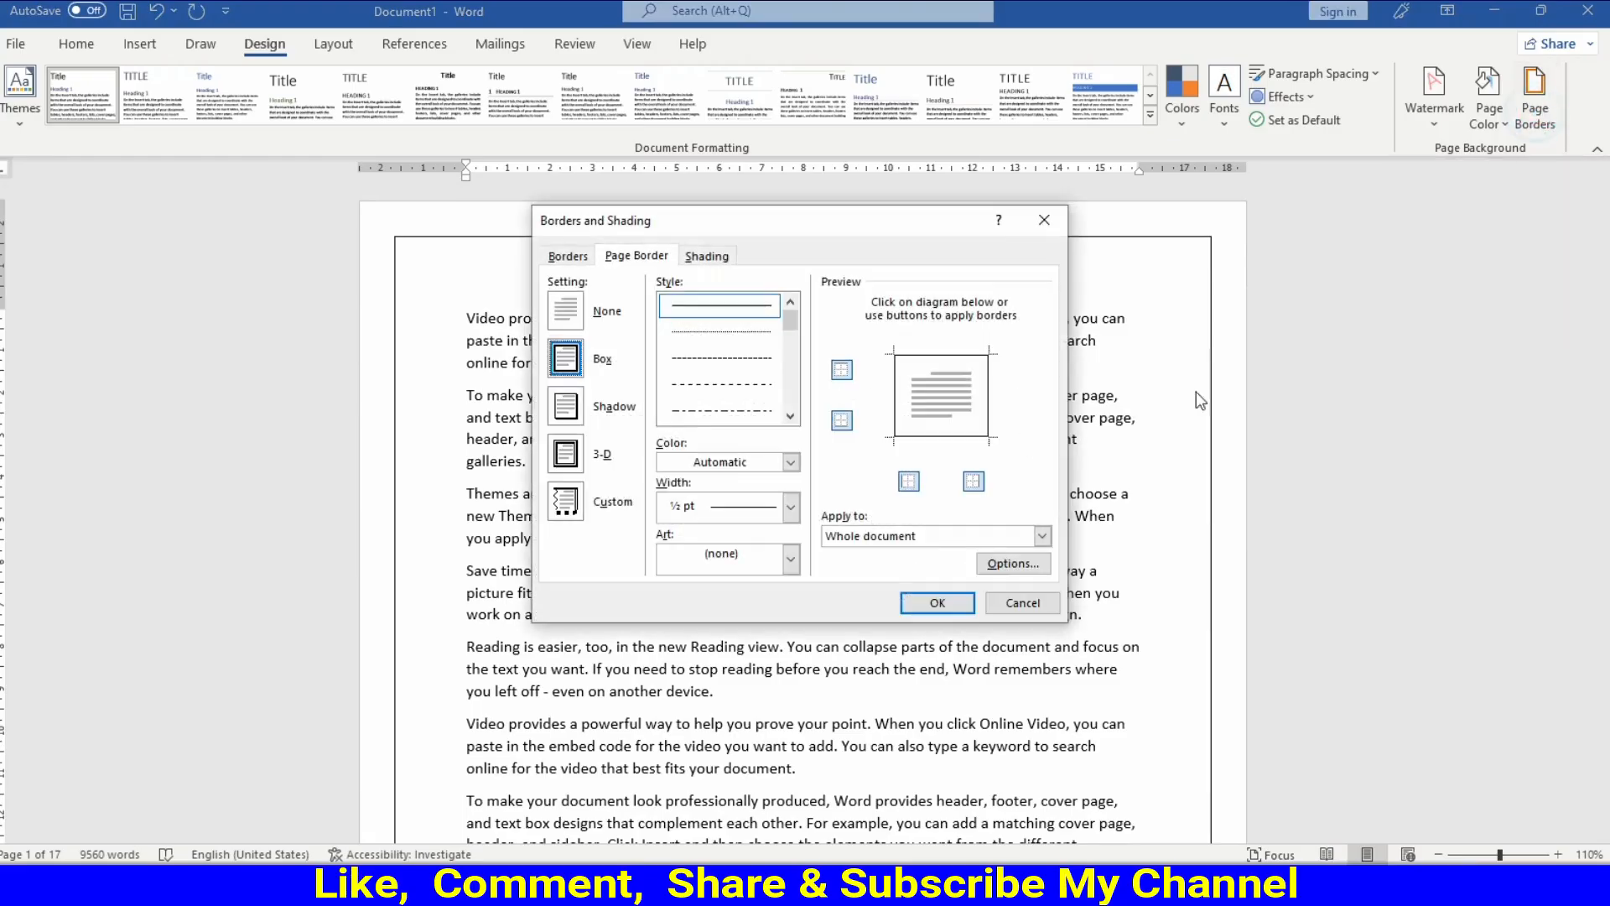
left_click(576, 411)
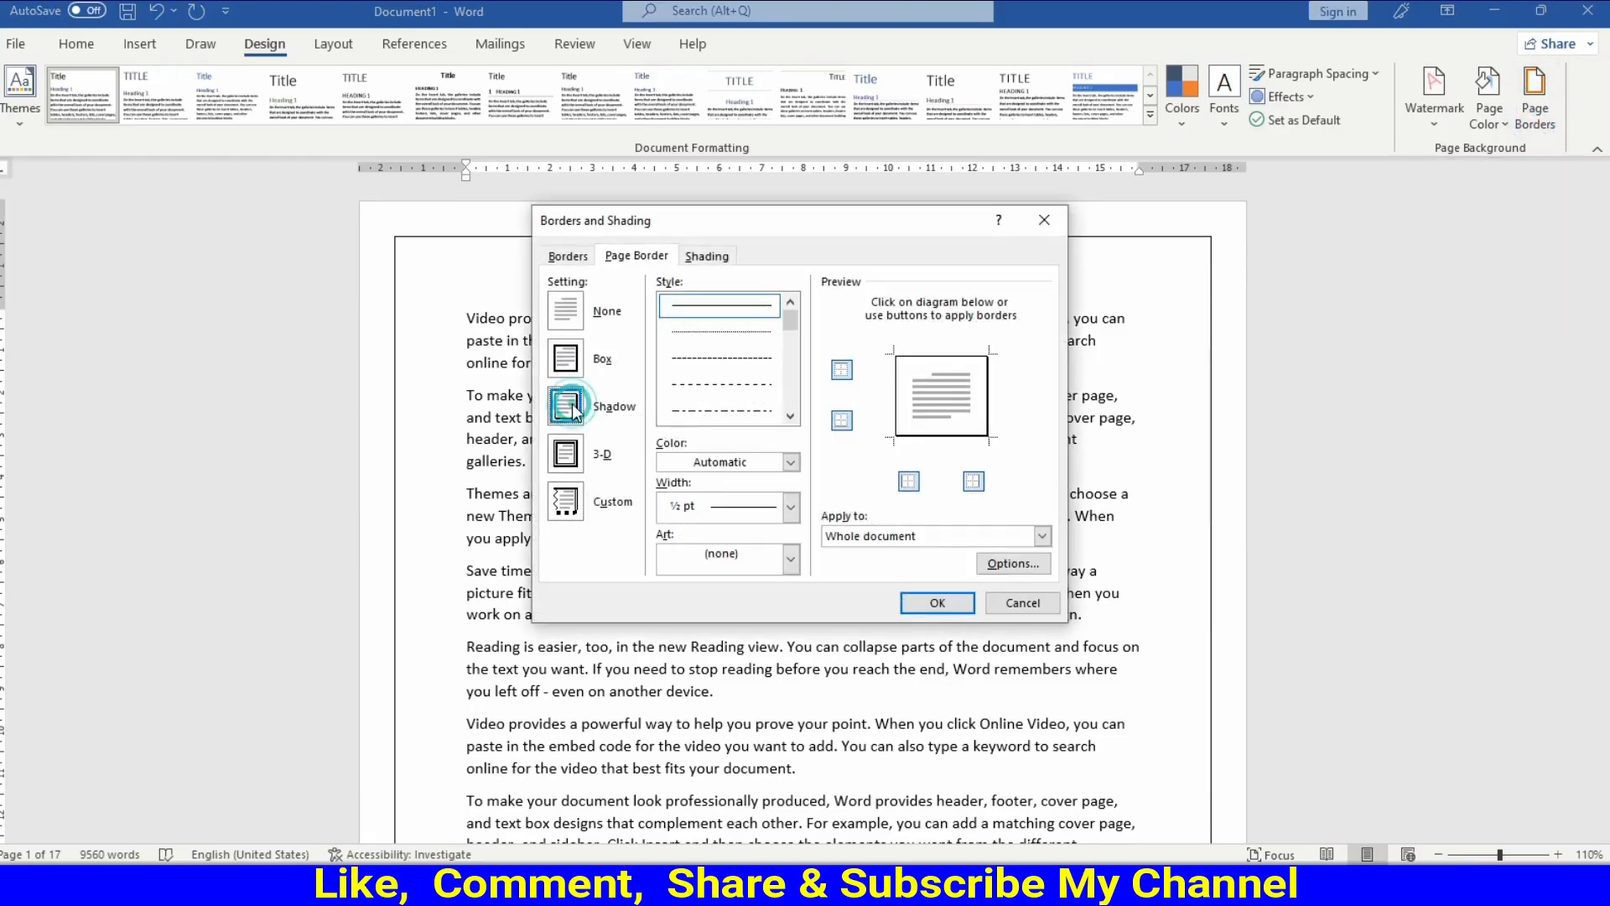
left_click(934, 604)
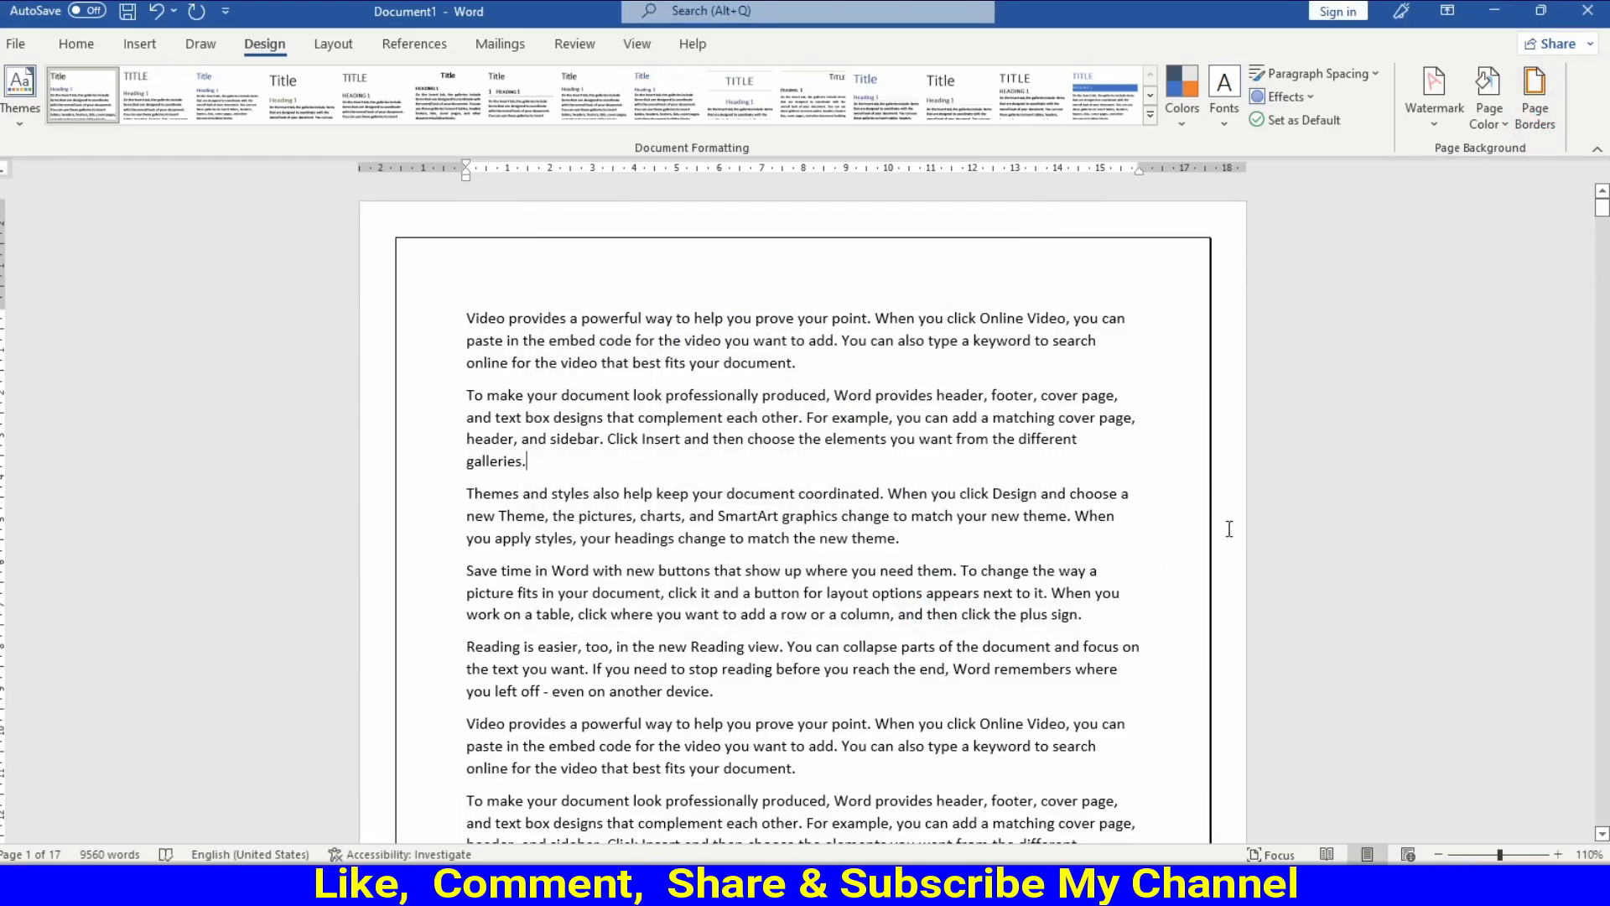
Change the page border setting to 3-D for the whole document
left_click(1538, 107)
left_click(566, 459)
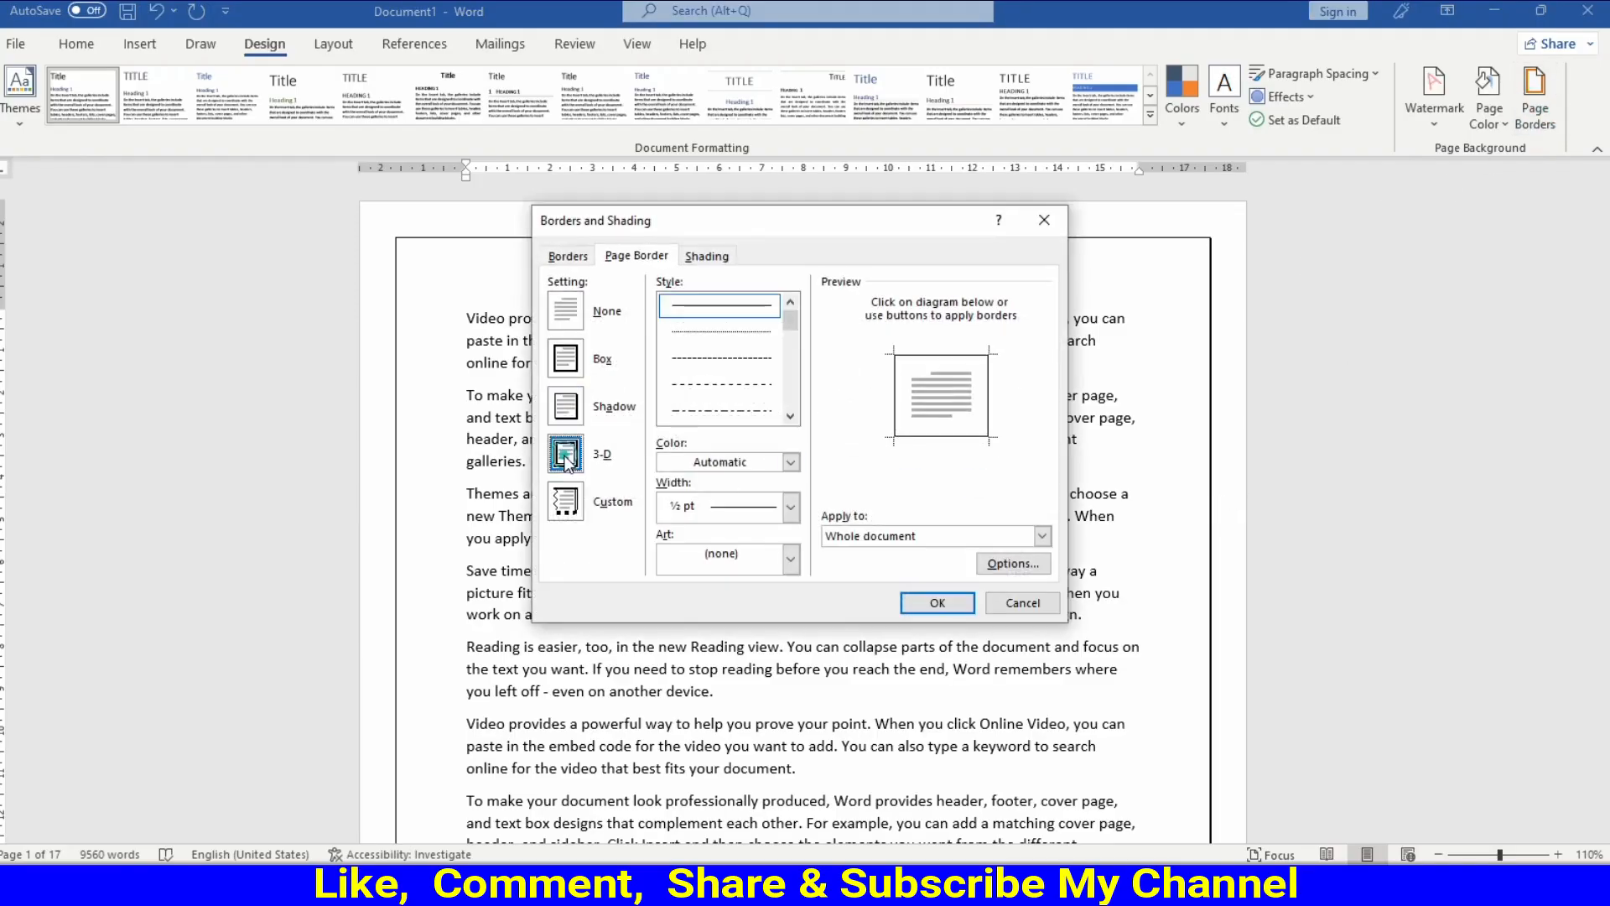
left_click(935, 604)
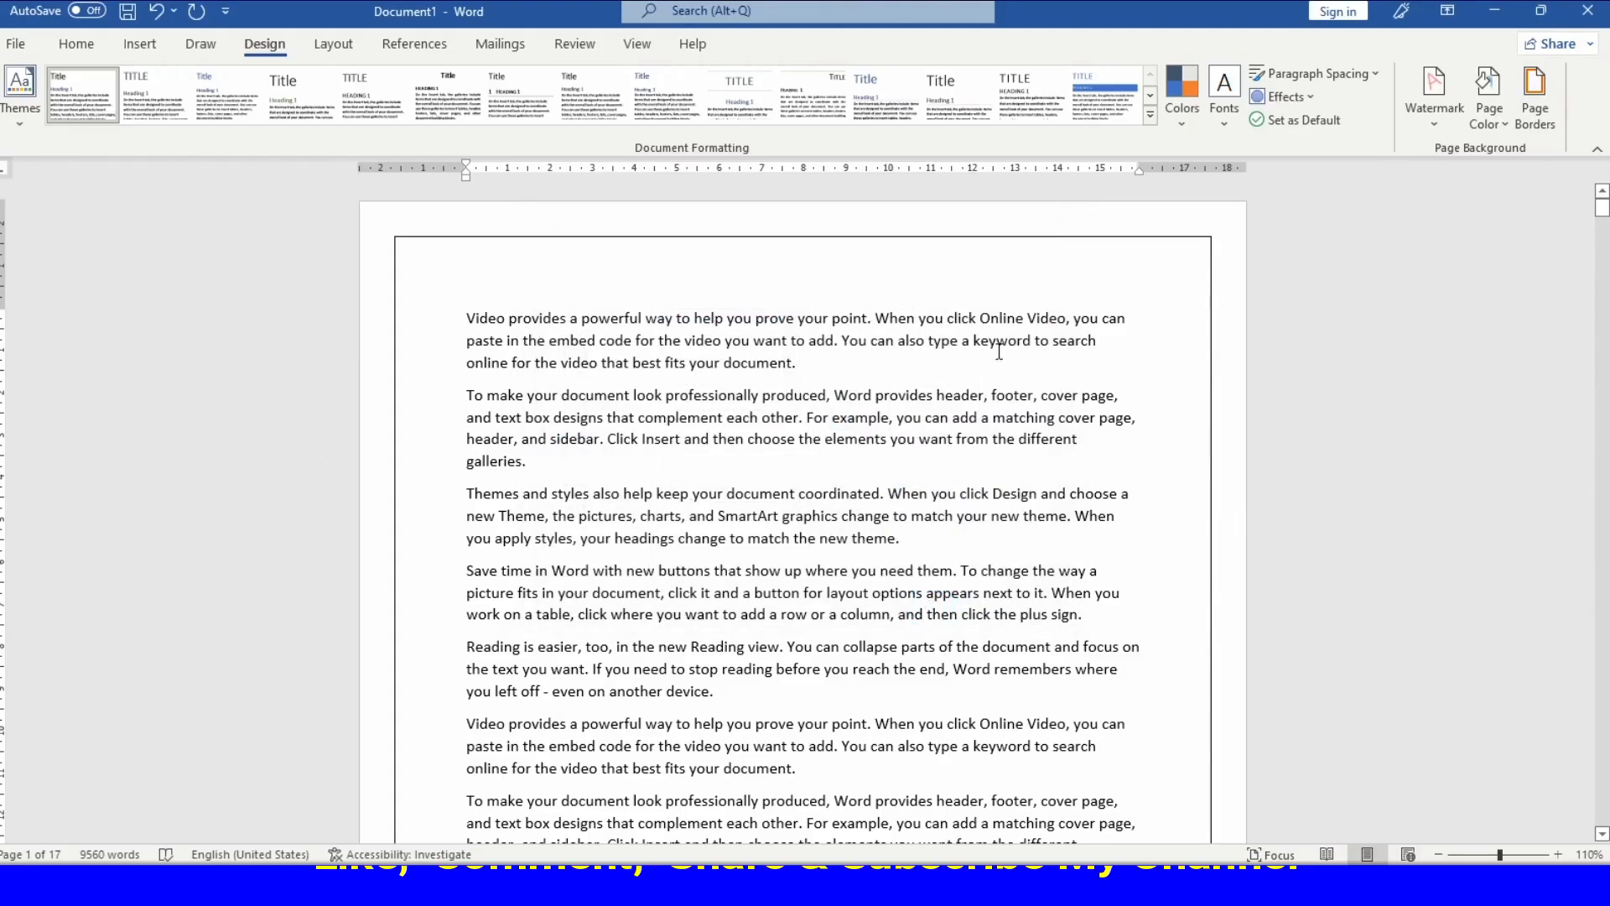
Apply the triple-line style to the Box page border of the whole document and check it on the following pages
left_click(1535, 107)
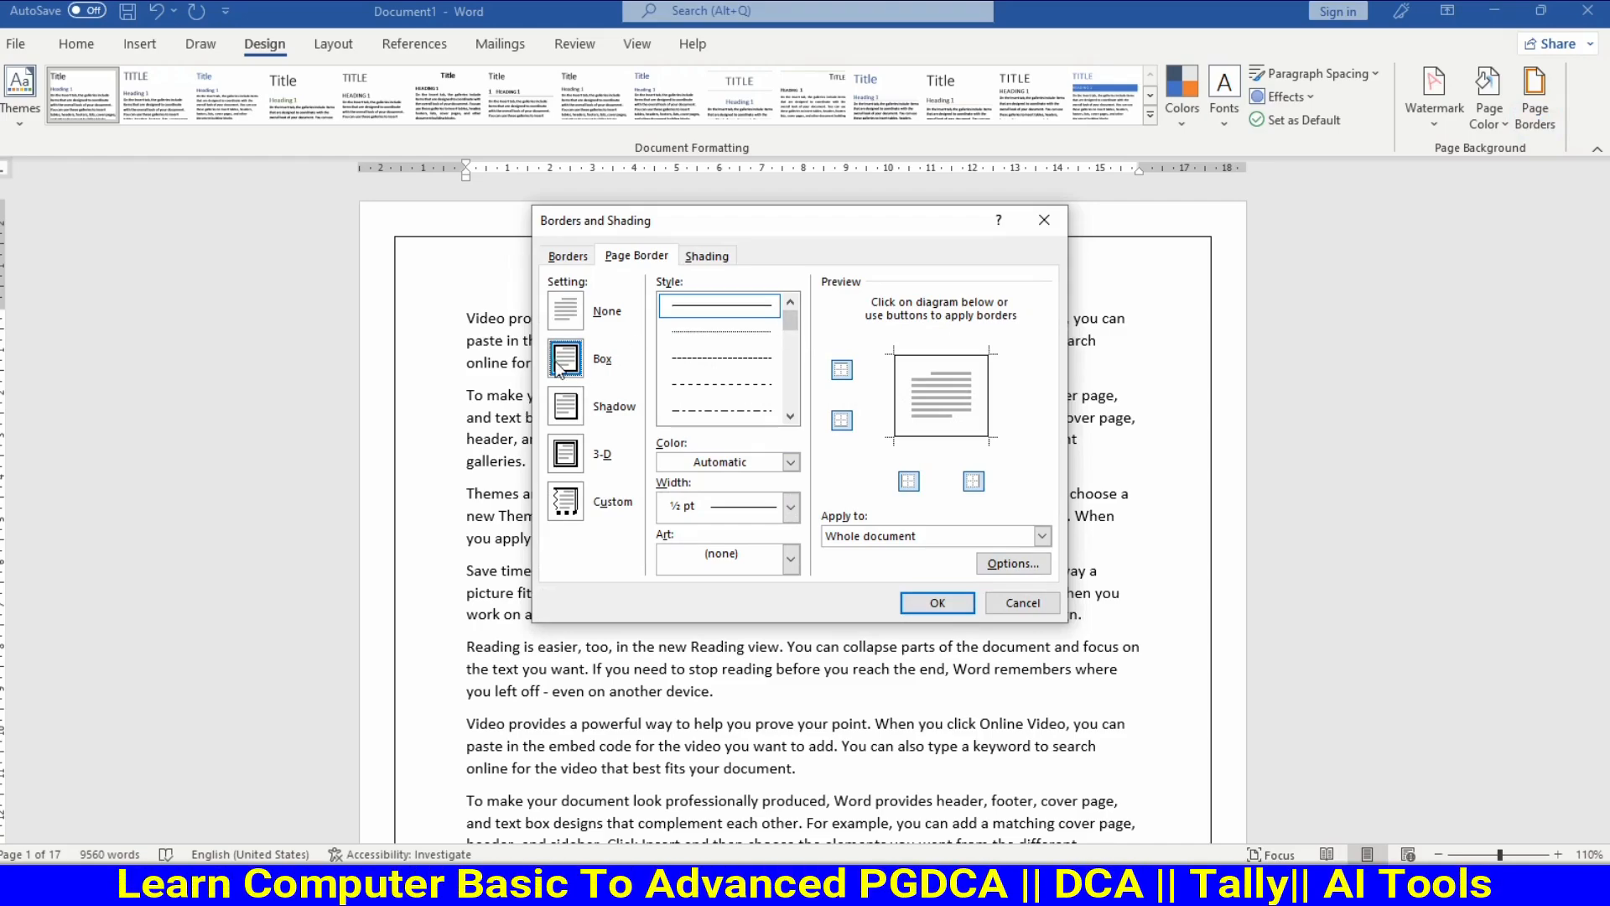
left_click_drag(792, 325, 793, 365)
left_click(728, 359)
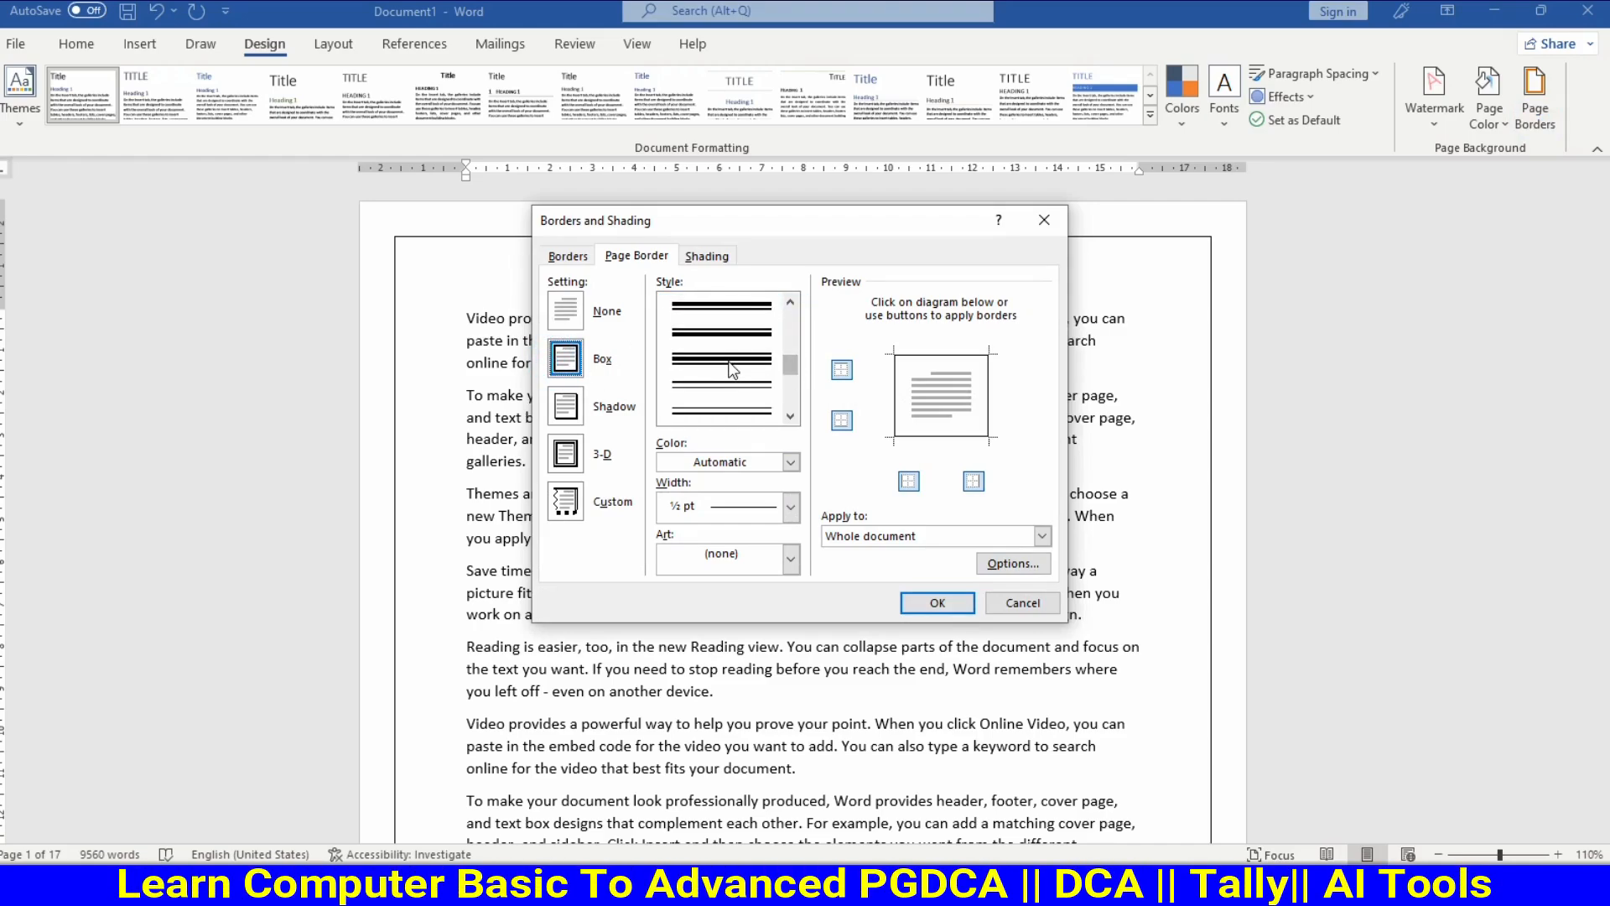
left_click(938, 603)
scroll(1088, 642, "down", 3)
scroll(1086, 649, "down", 15)
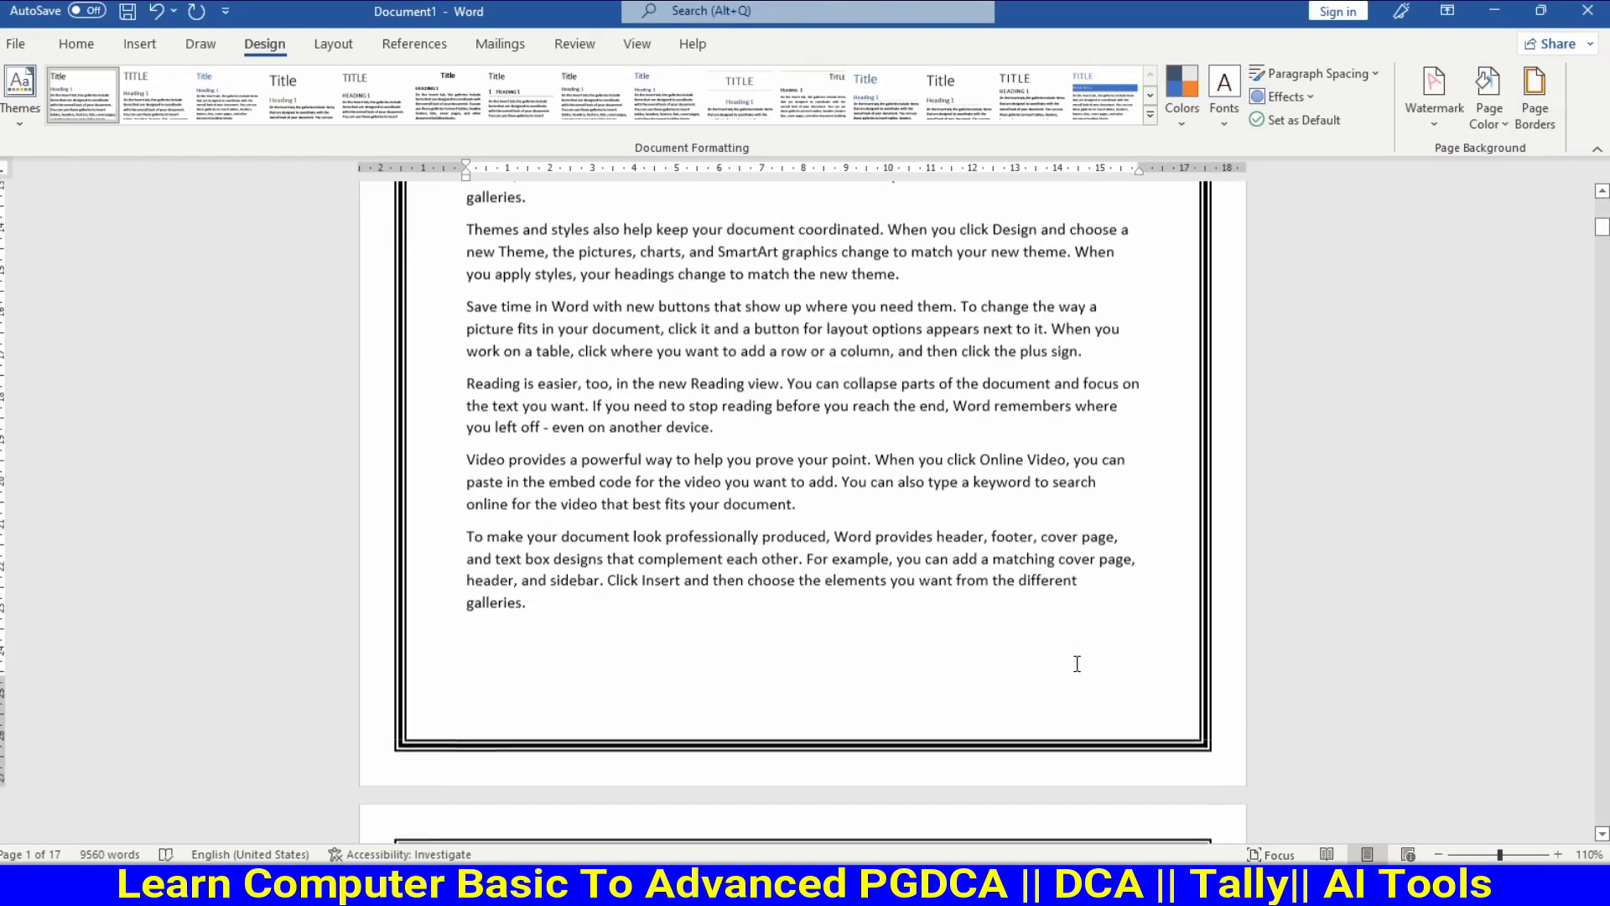
scroll(1058, 679, "down", 5)
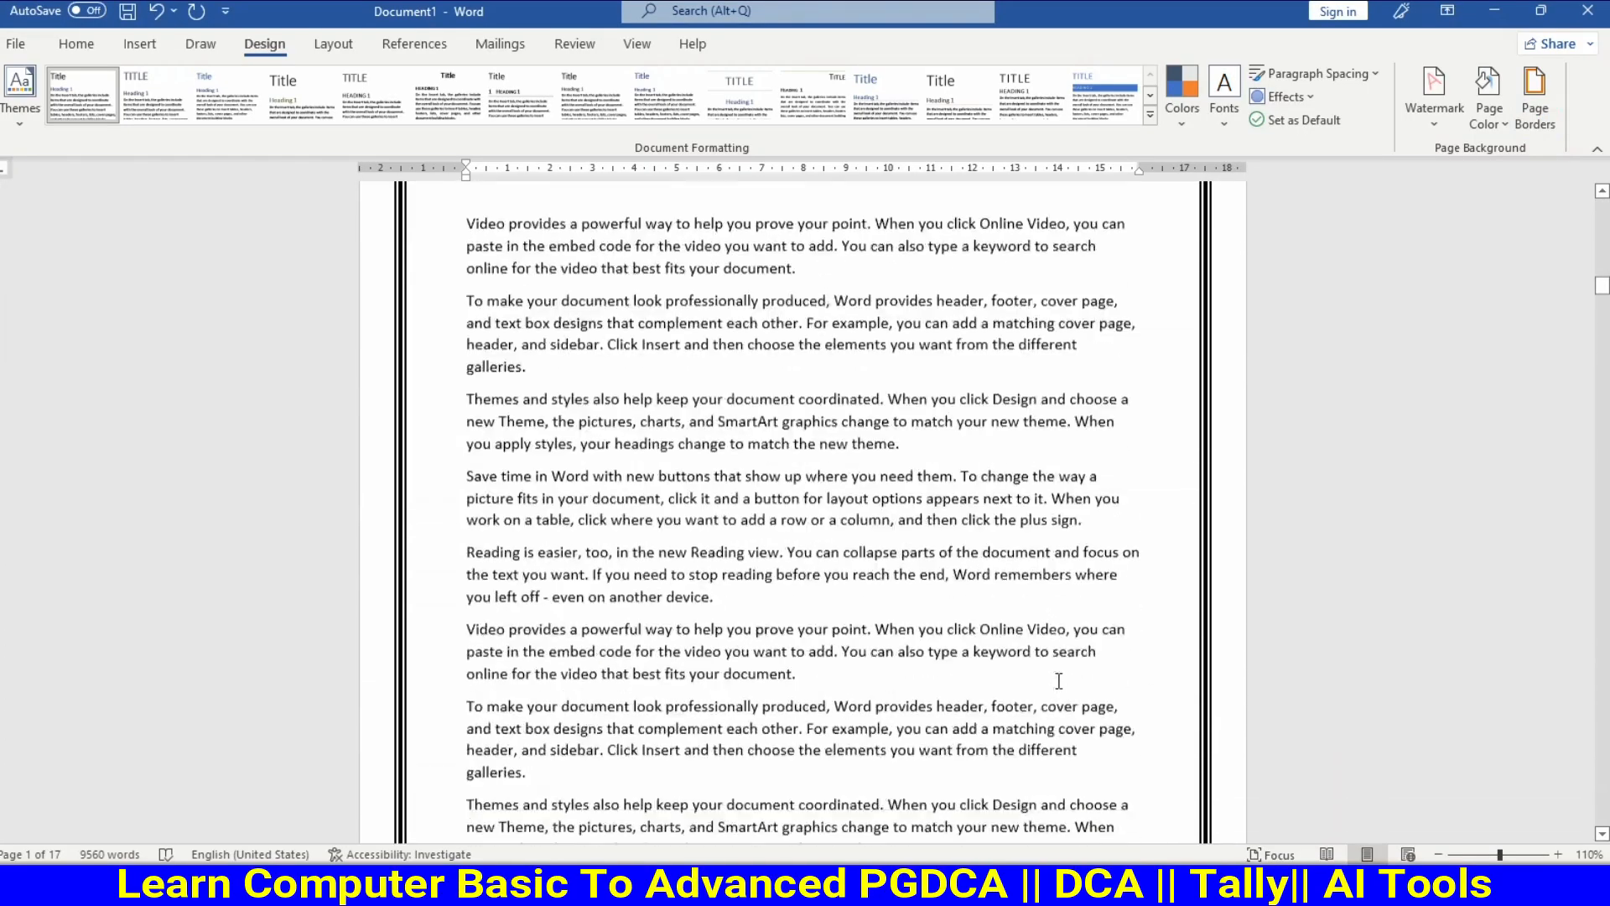
Set the width of the triple-line page border to ½ pt
left_click(1535, 92)
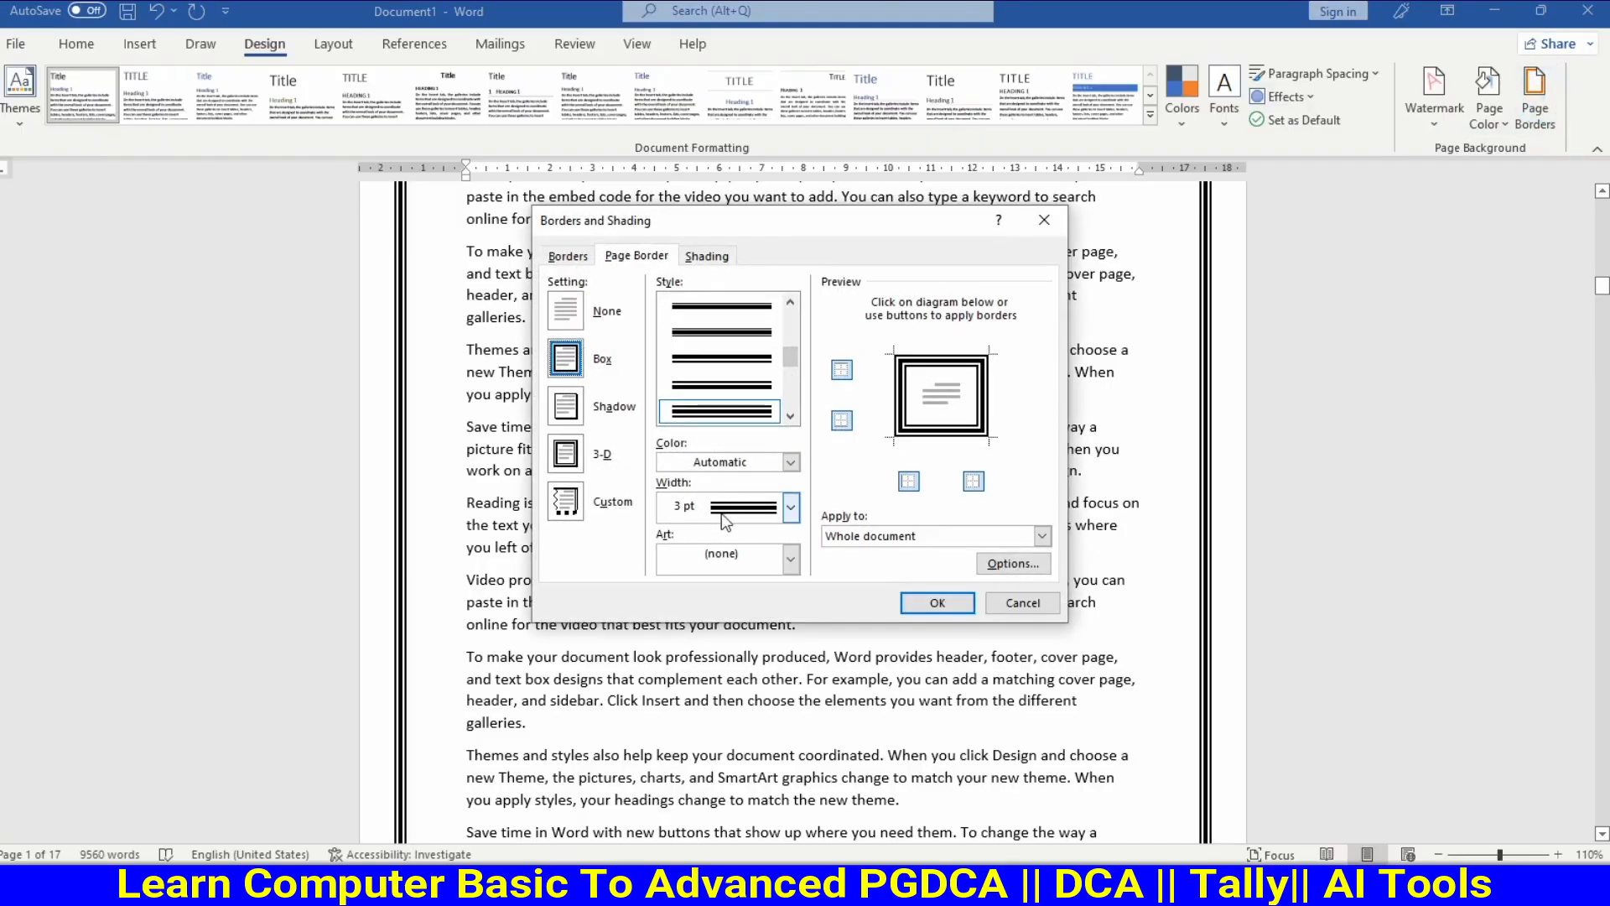
left_click(783, 510)
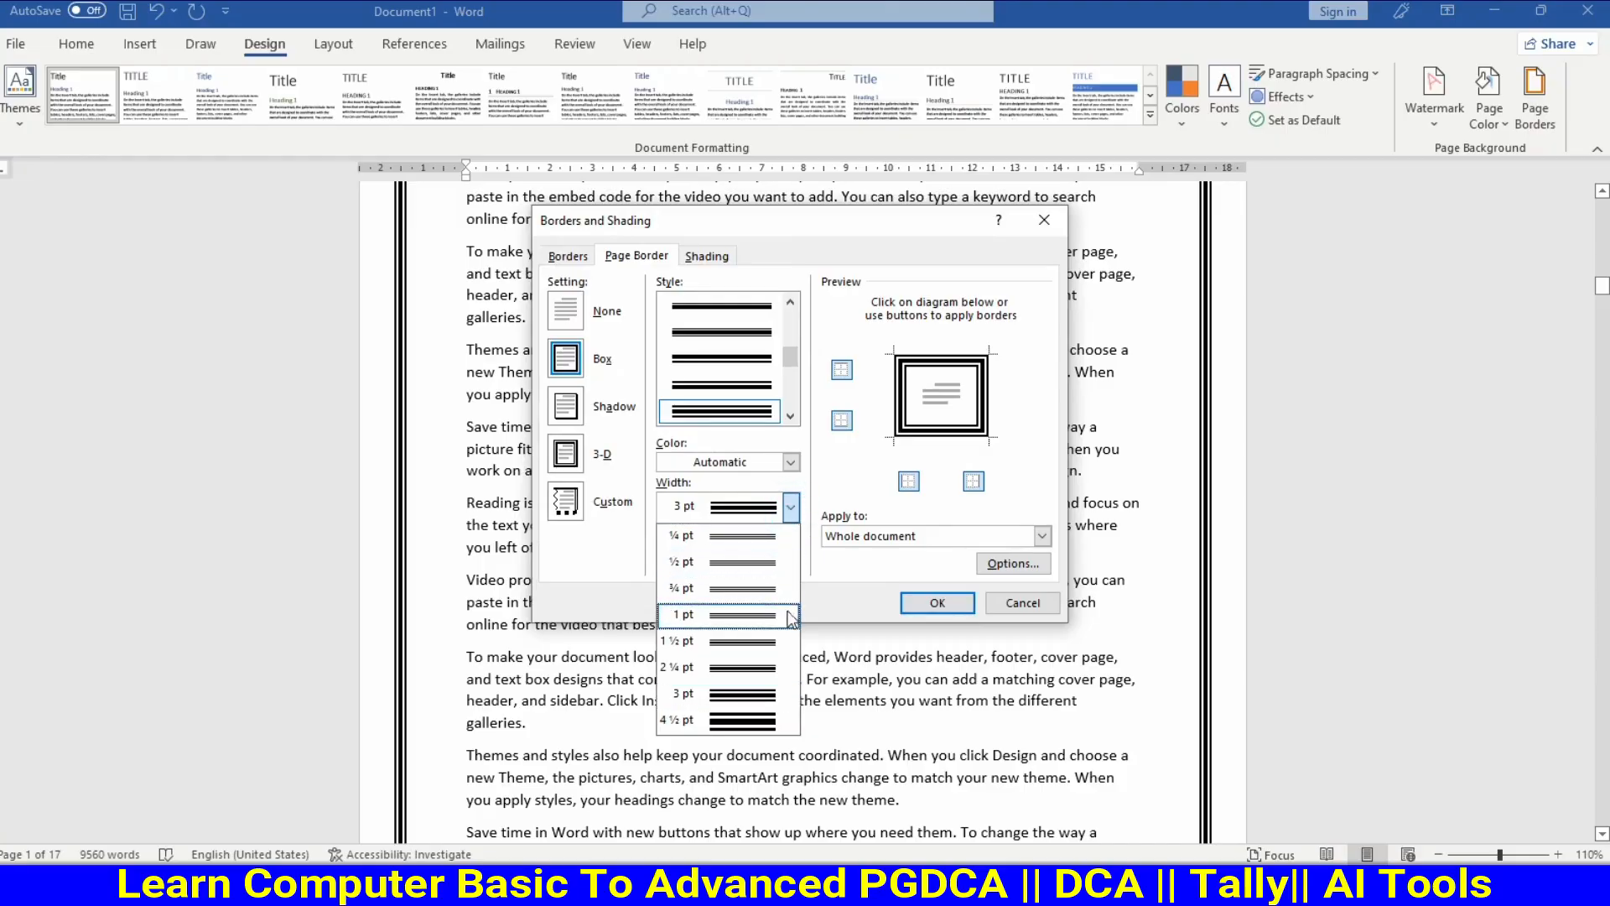
left_click(779, 563)
left_click(938, 603)
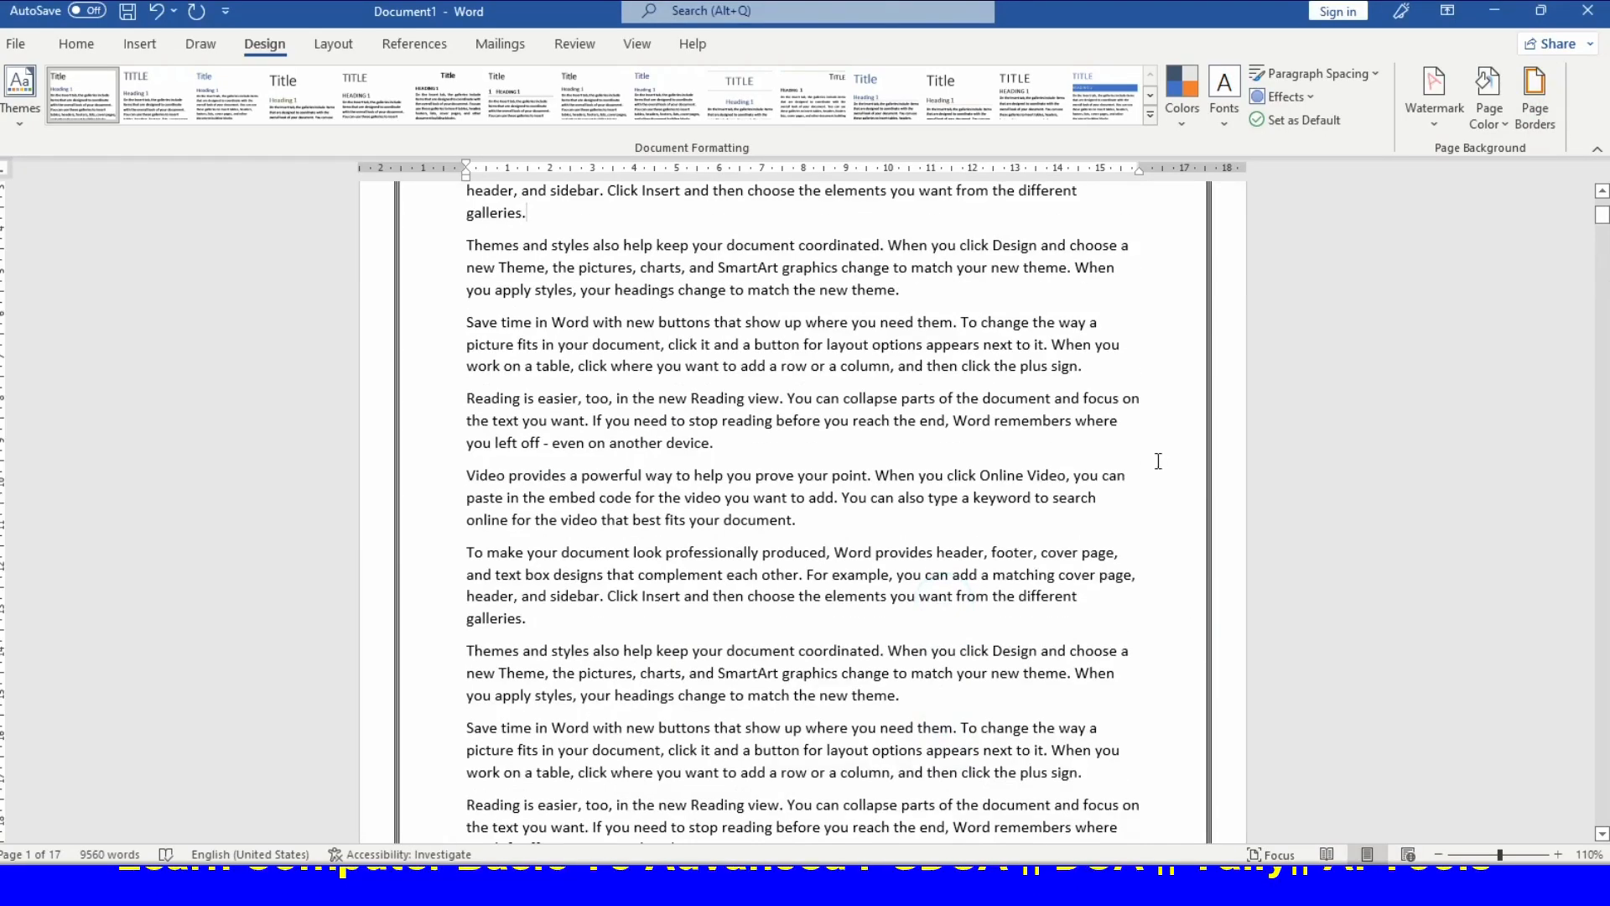
scroll(1124, 509, "up", 1)
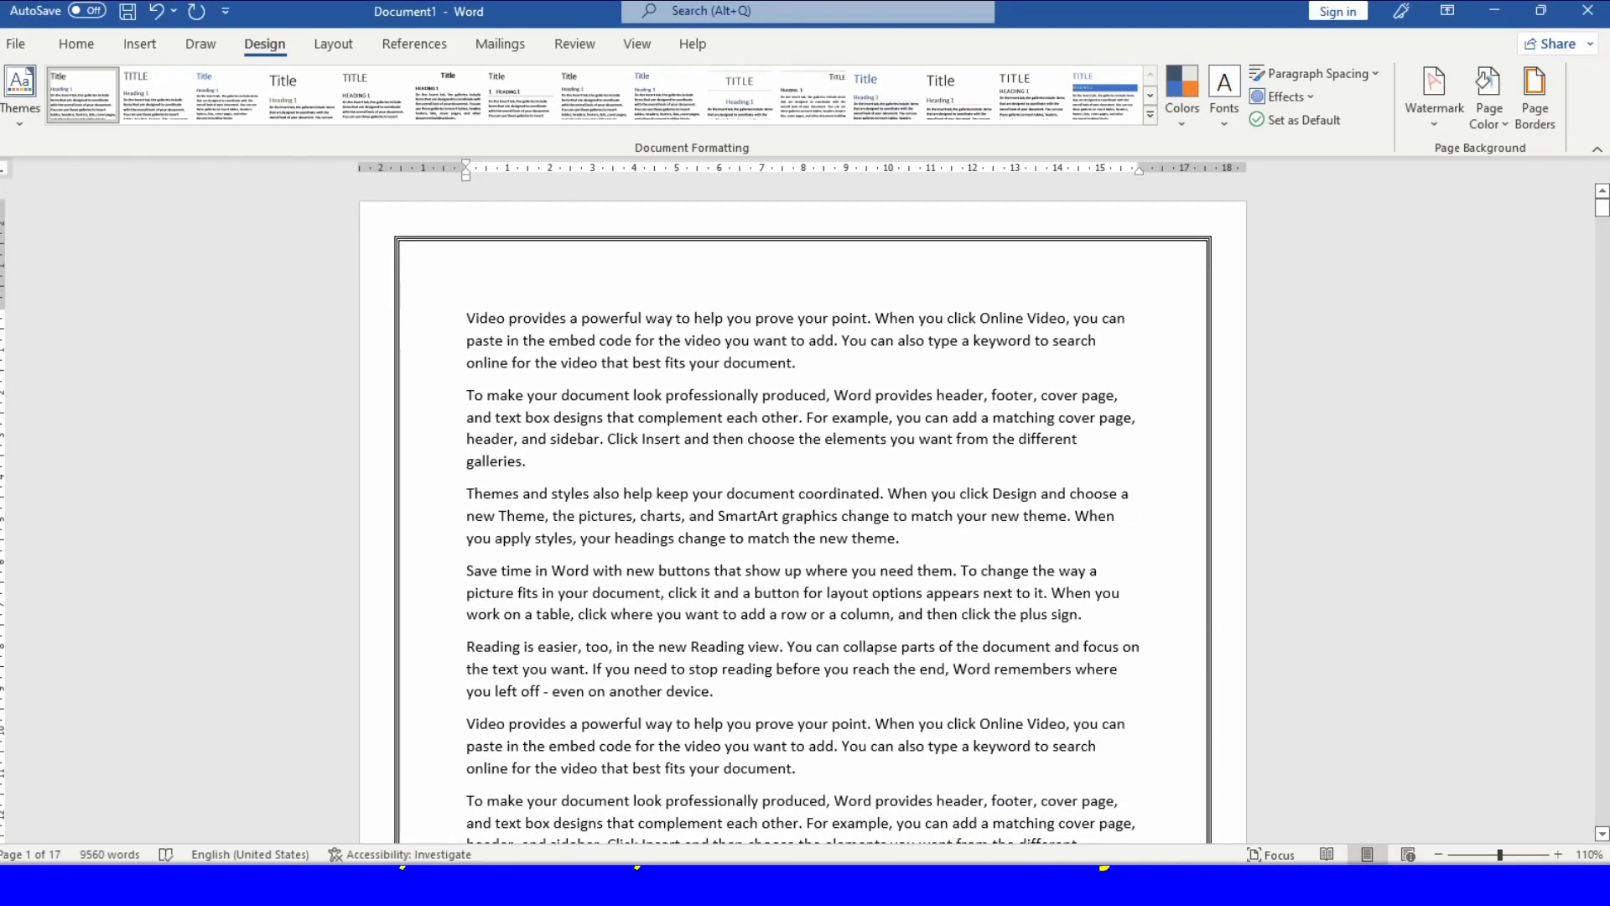
Set the colour of the triple-line page border to the standard Red and review it on the pages
left_click(1533, 109)
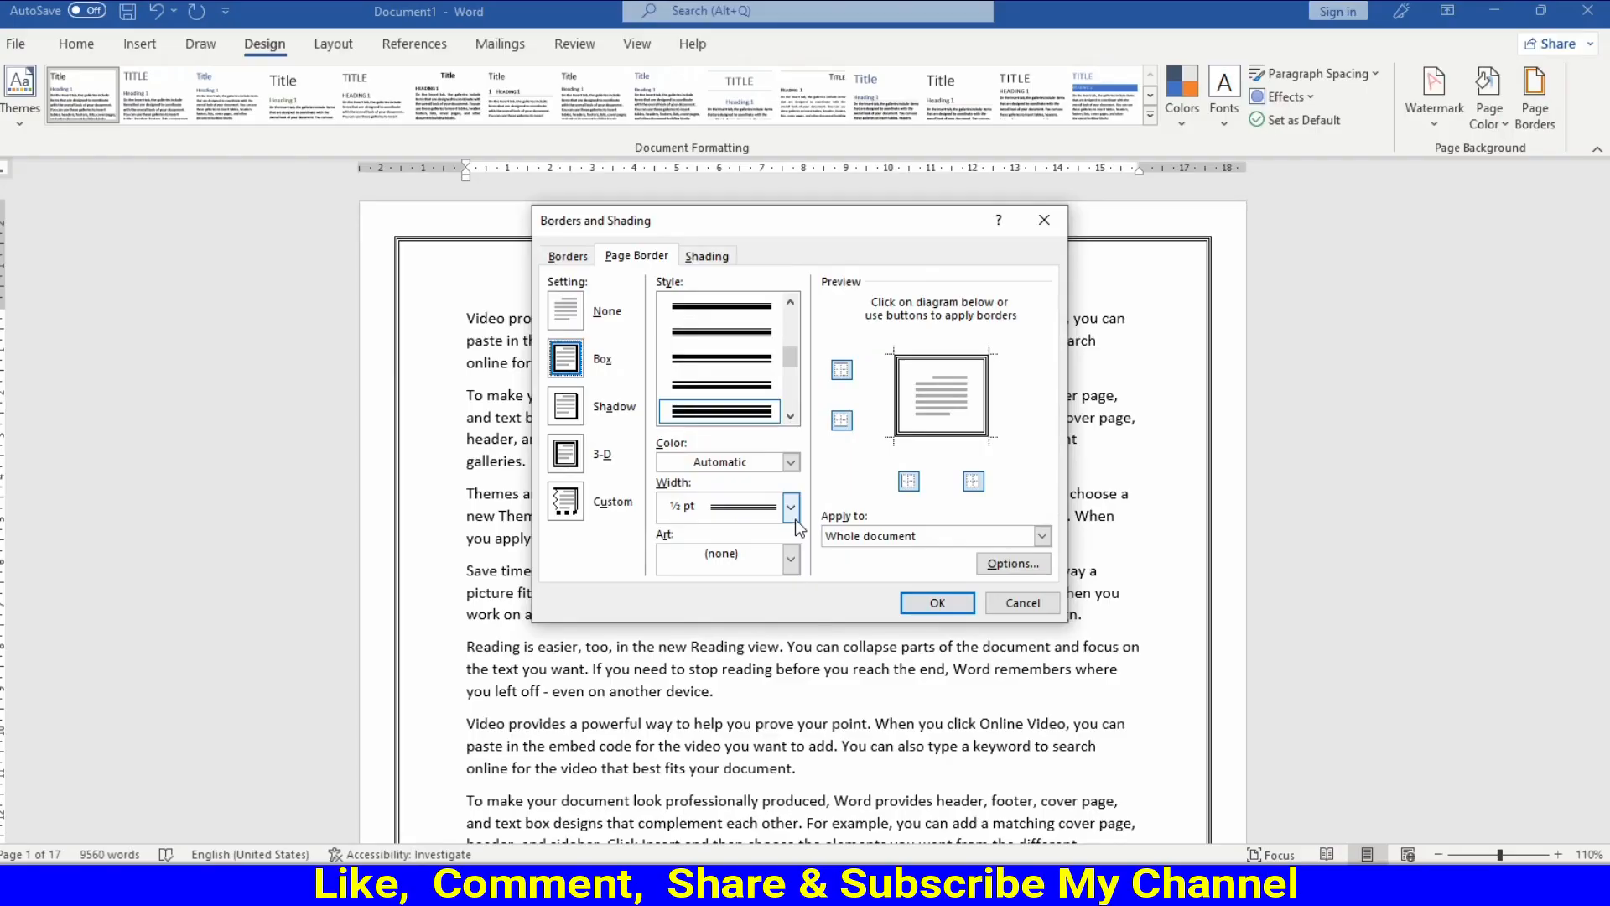
left_click(788, 462)
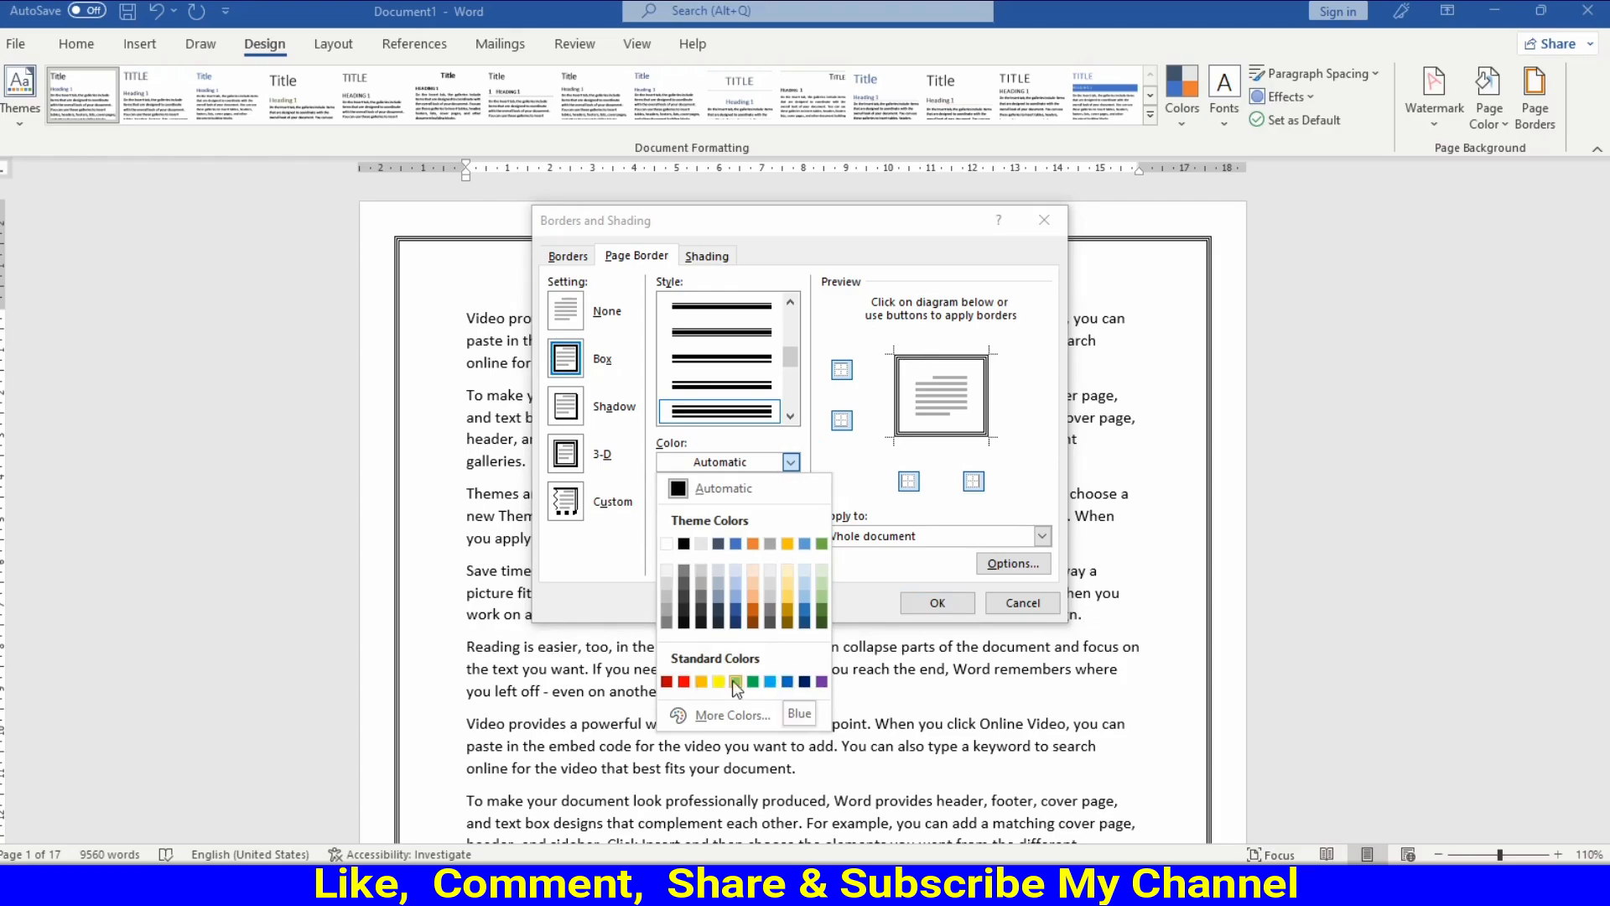
left_click(683, 681)
left_click(931, 602)
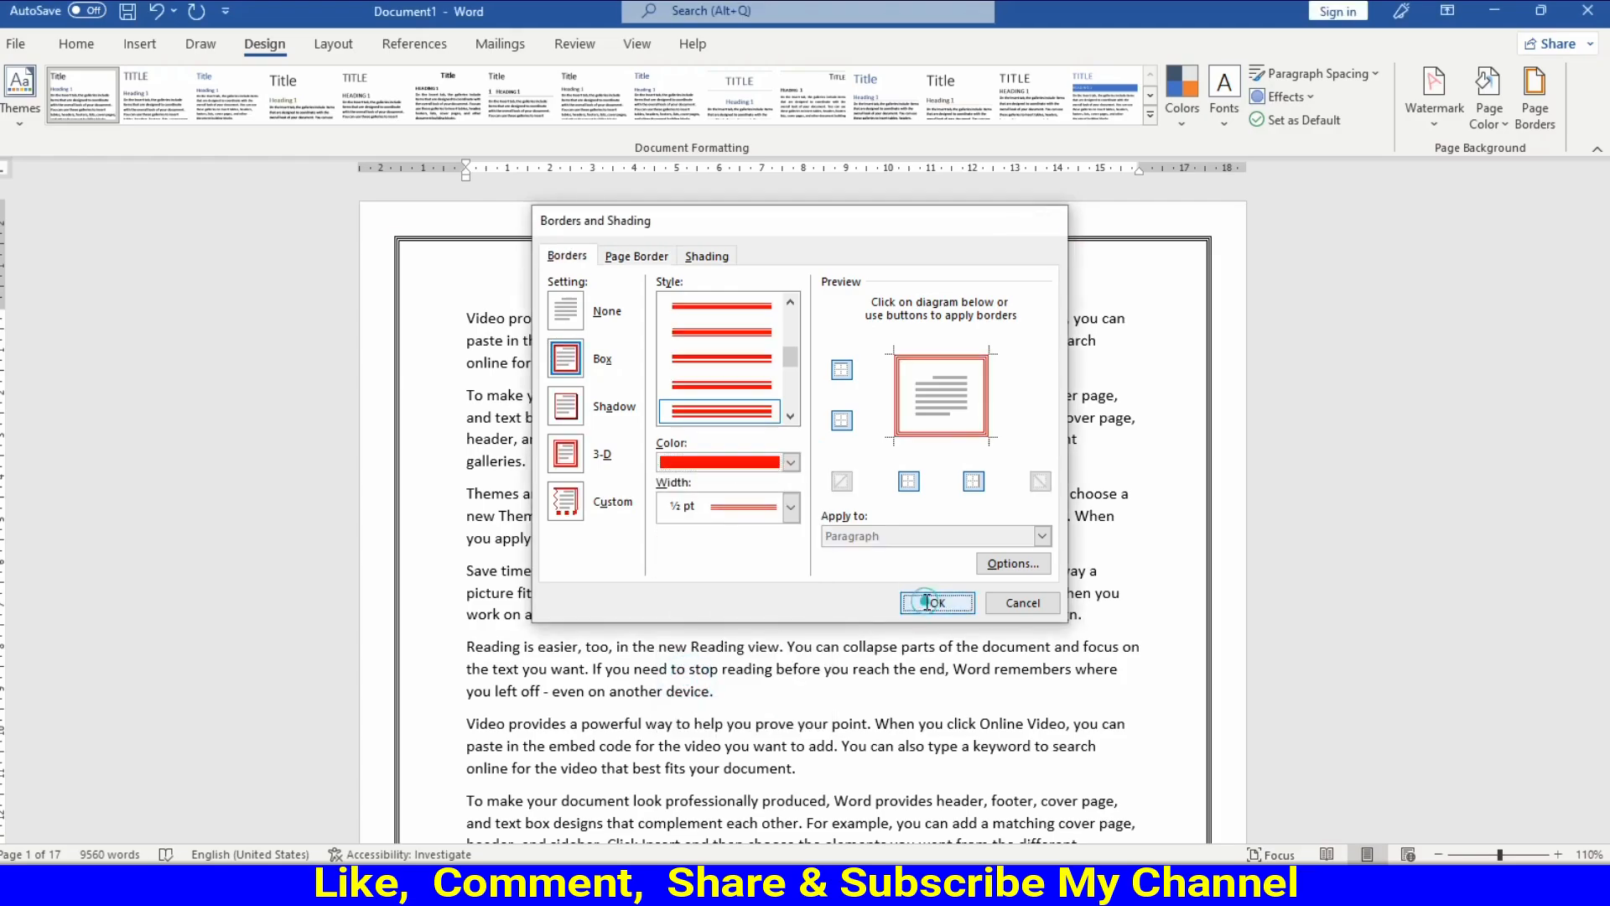
scroll(900, 546, "down", 15)
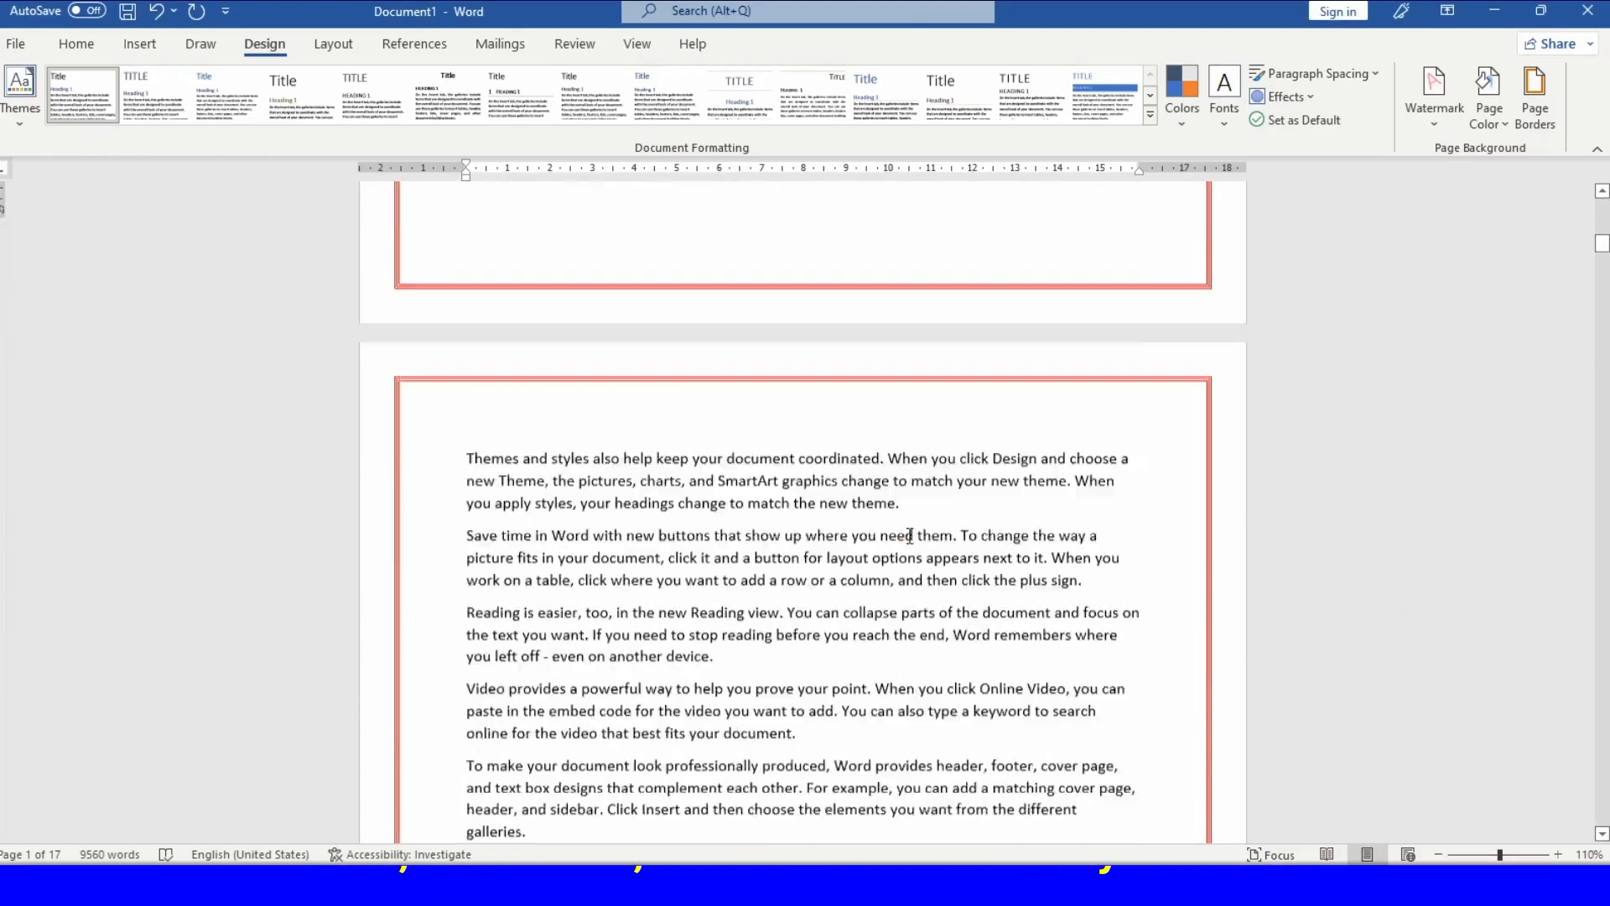
scroll(901, 546, "up", 15)
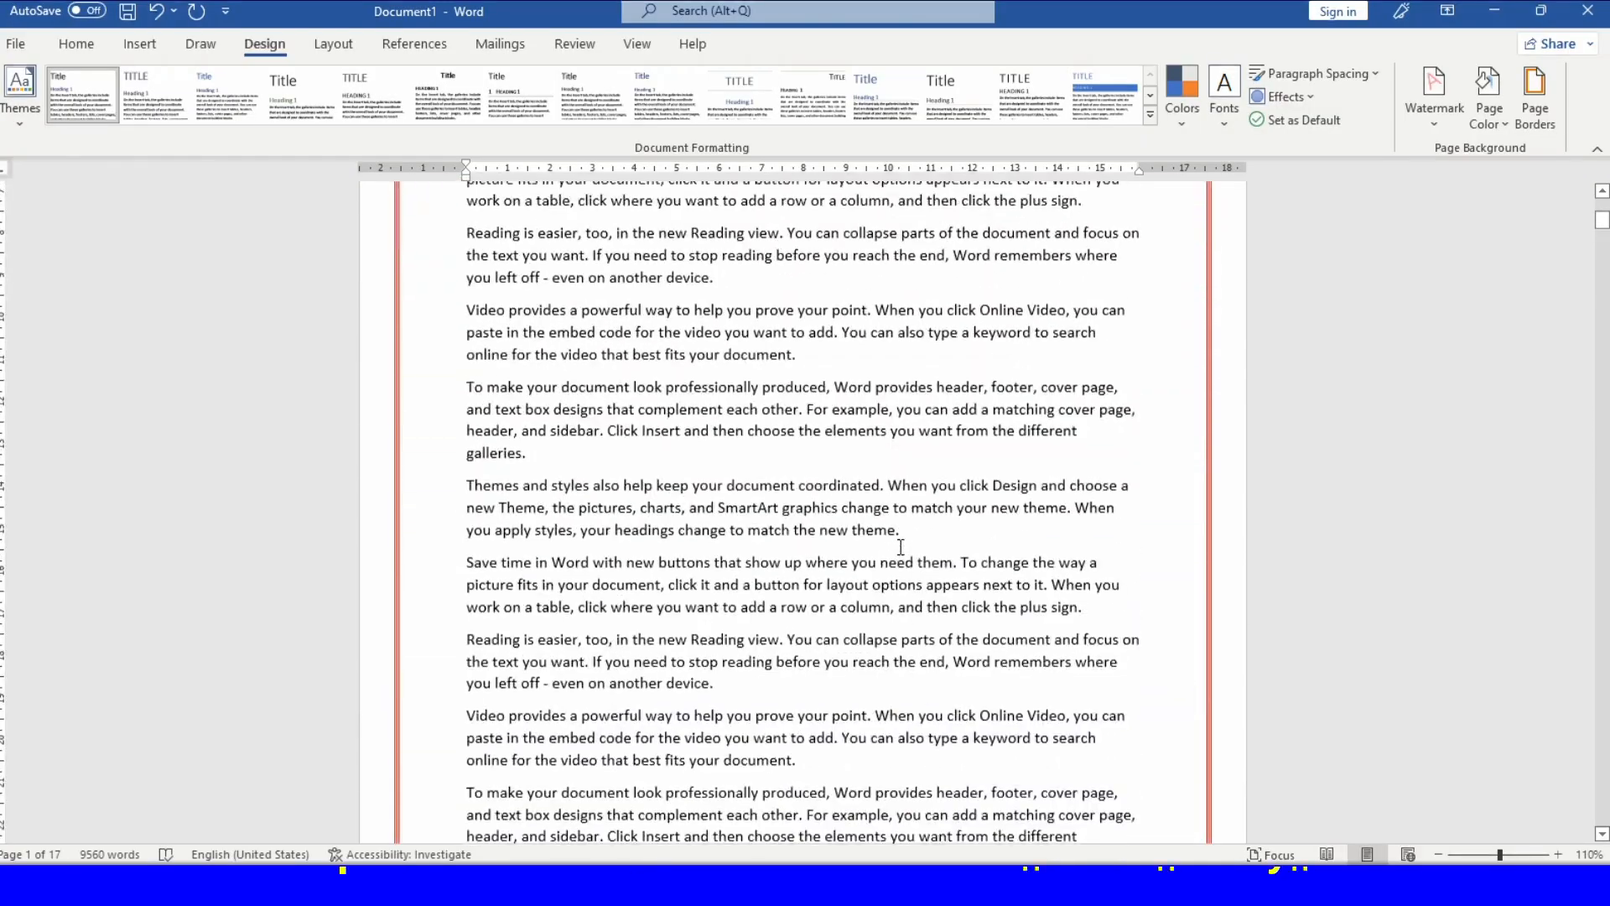
Replace the line border with the red apples art border on the whole document
left_click(1531, 124)
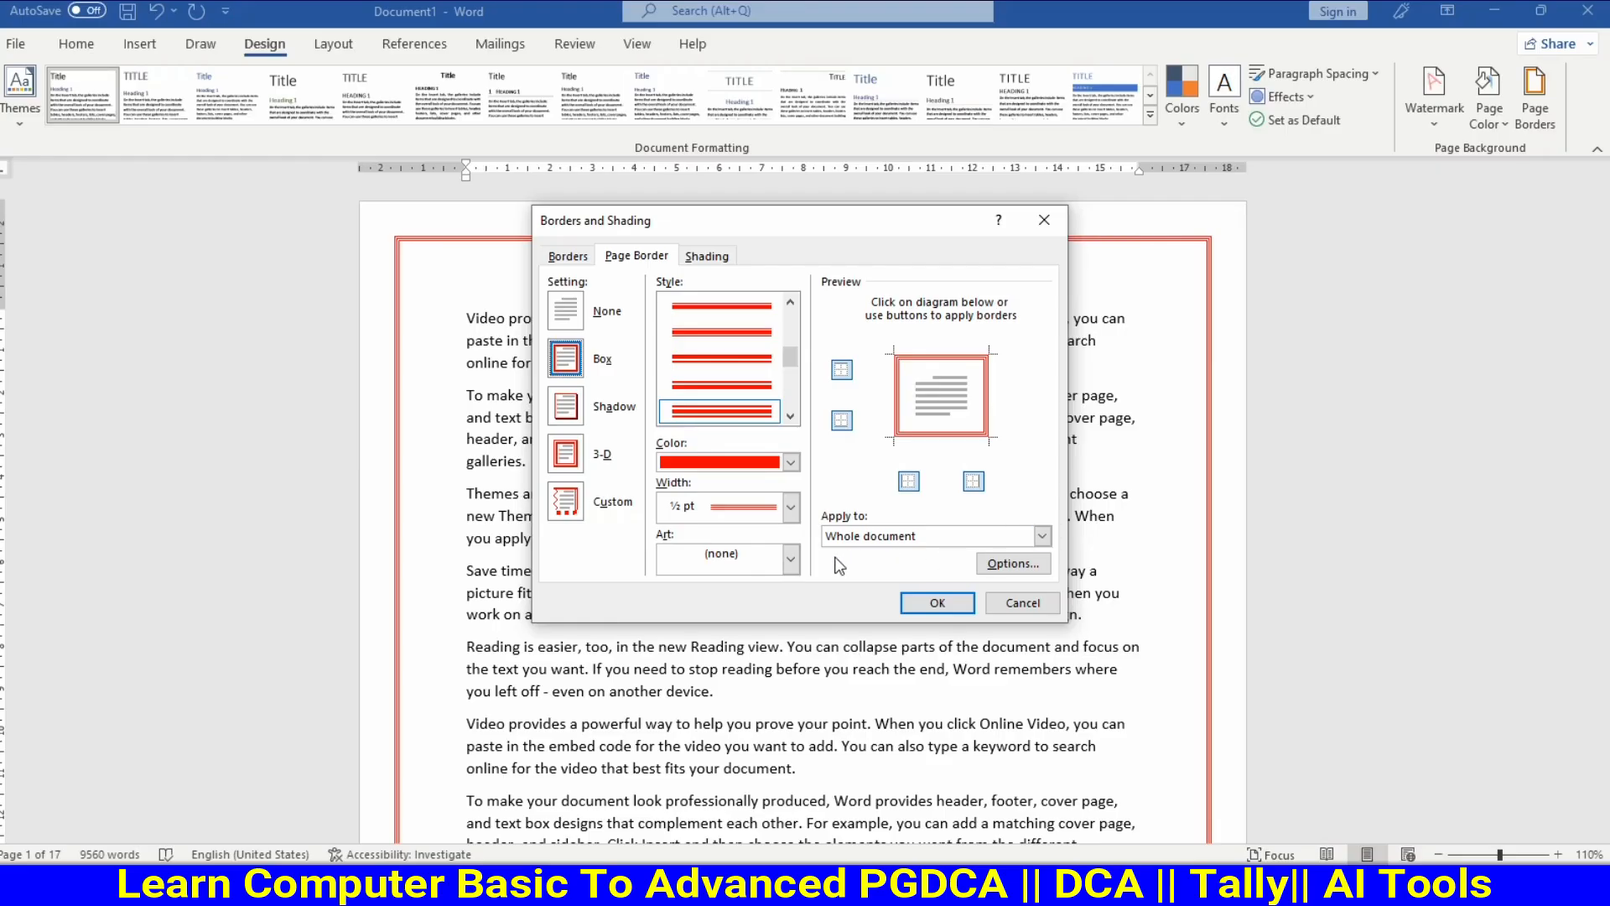
left_click(791, 559)
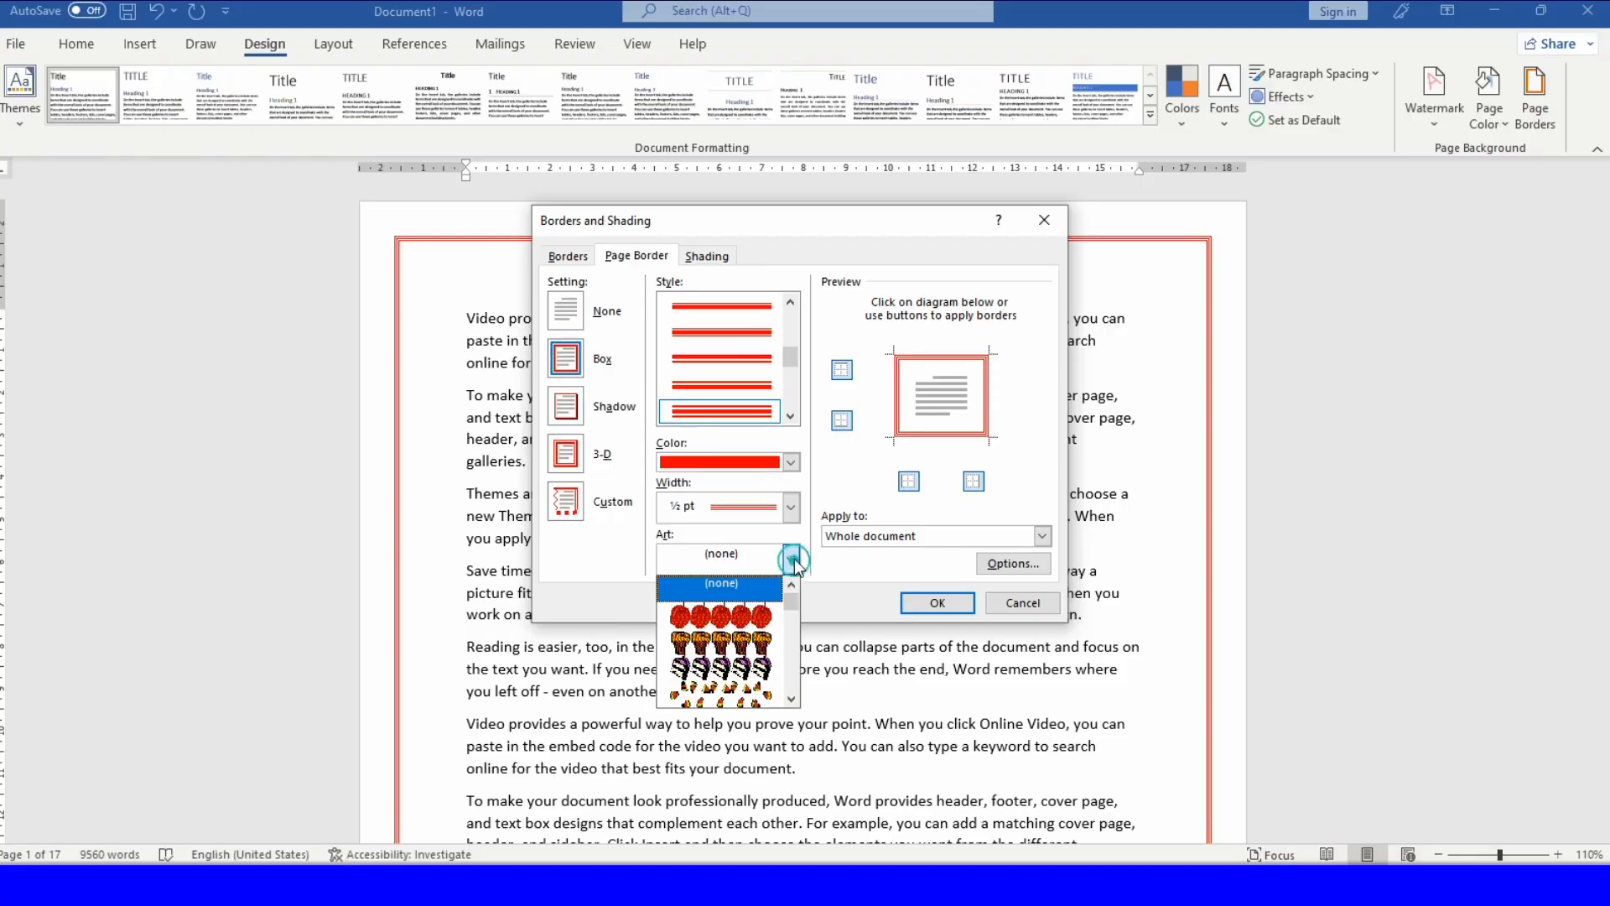
left_click(749, 616)
left_click(931, 603)
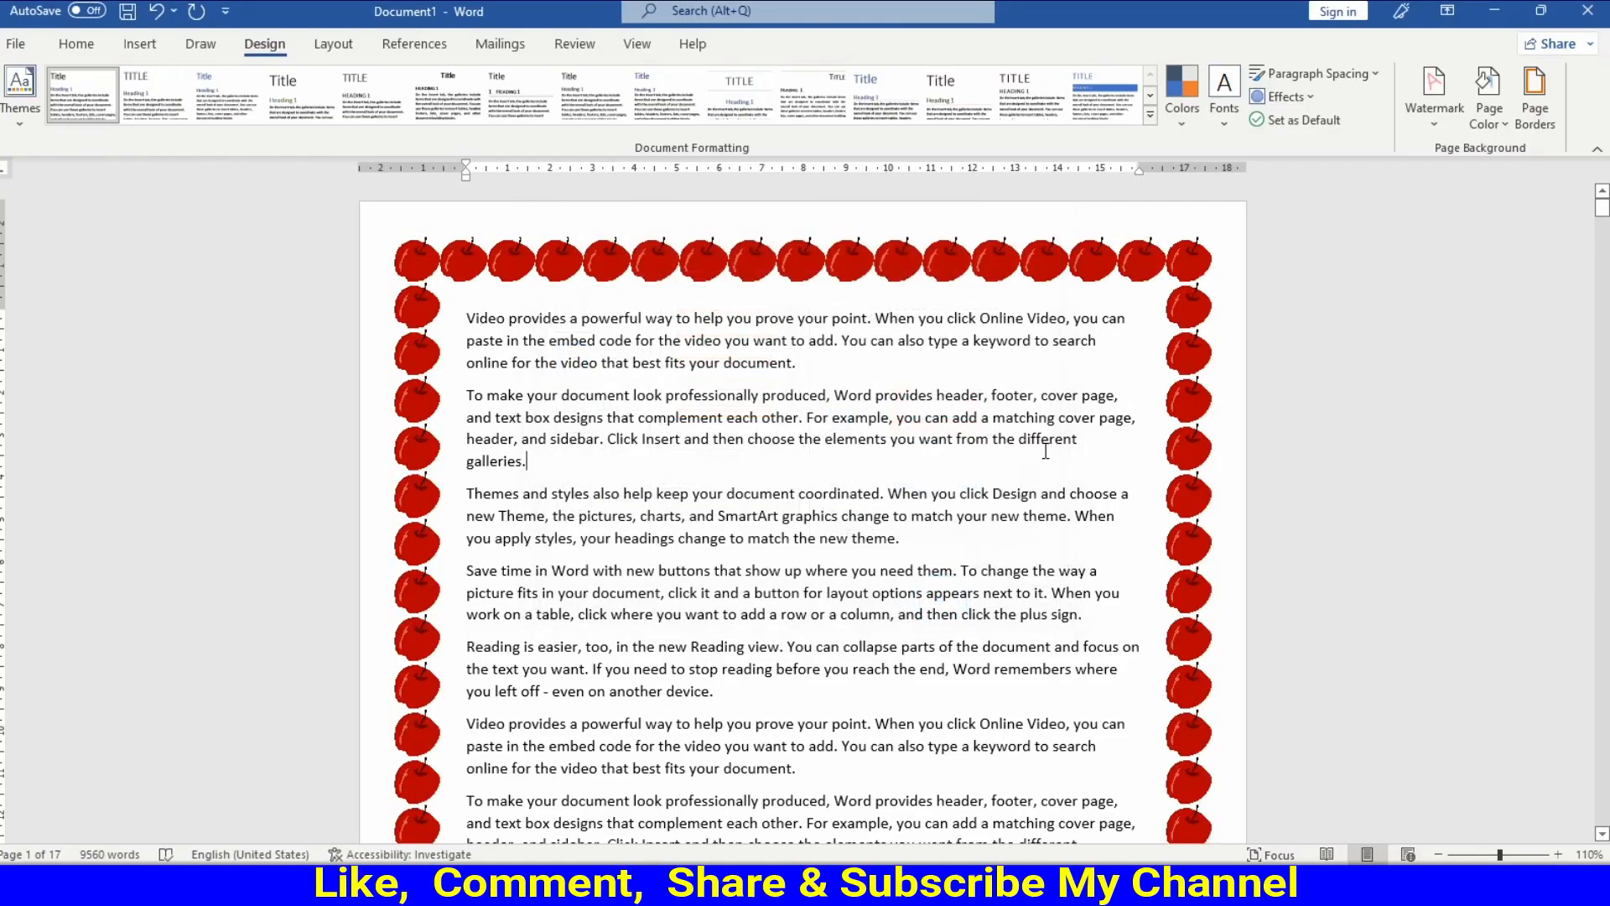
scroll(1046, 451, "down", 10)
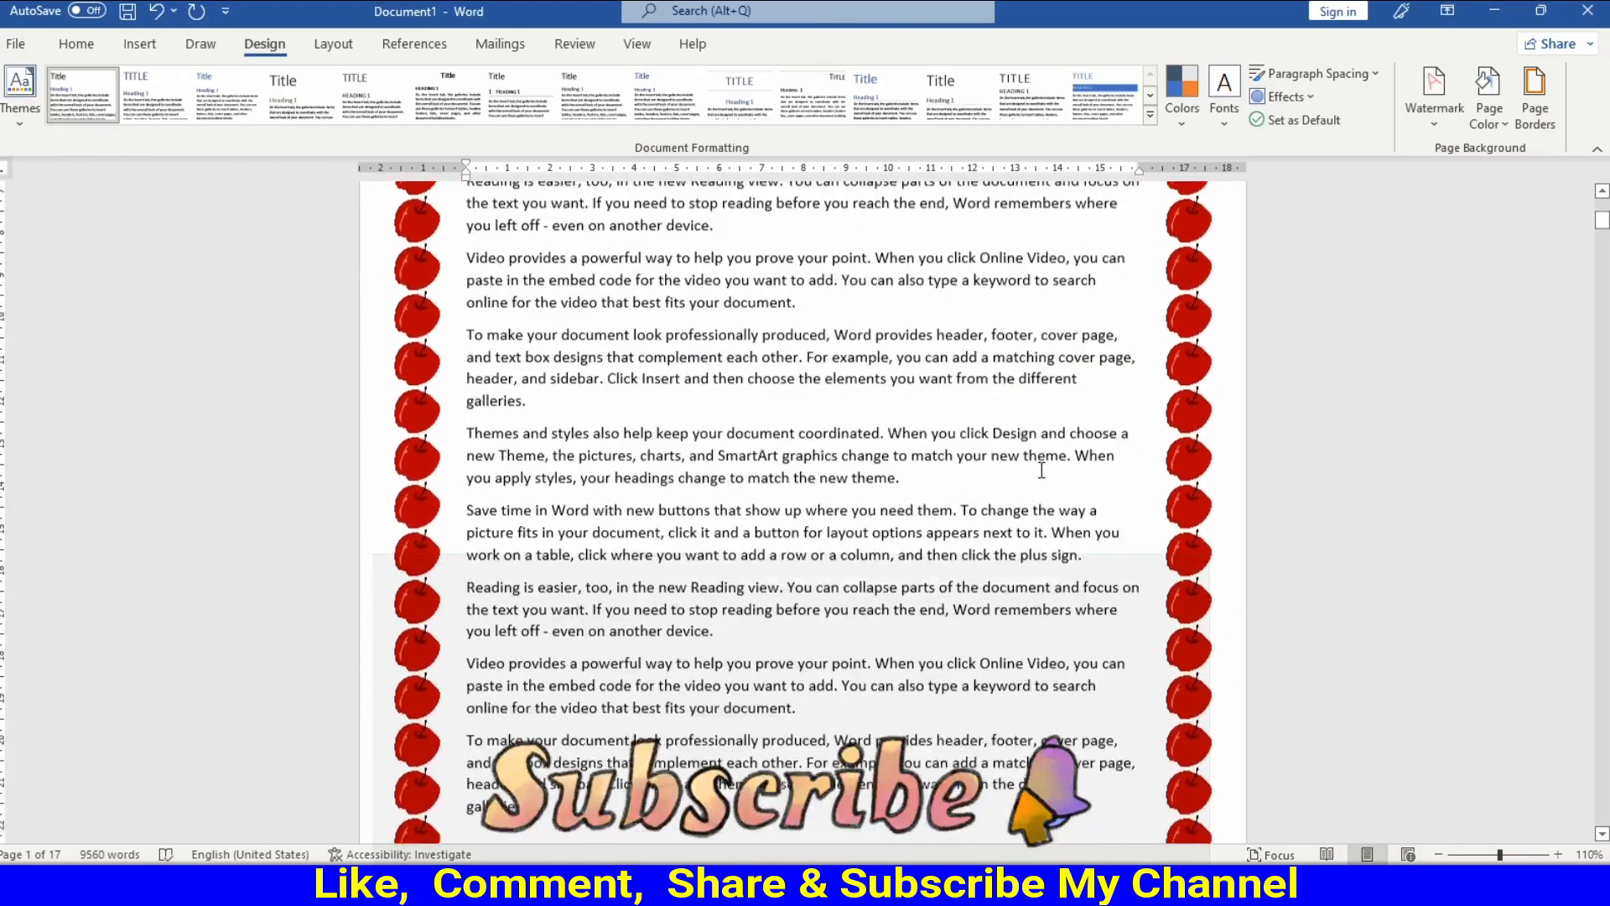
scroll(1042, 470, "up", 1)
Switch the page border art to the green fir trees for the whole document and review the pages
left_click(1535, 94)
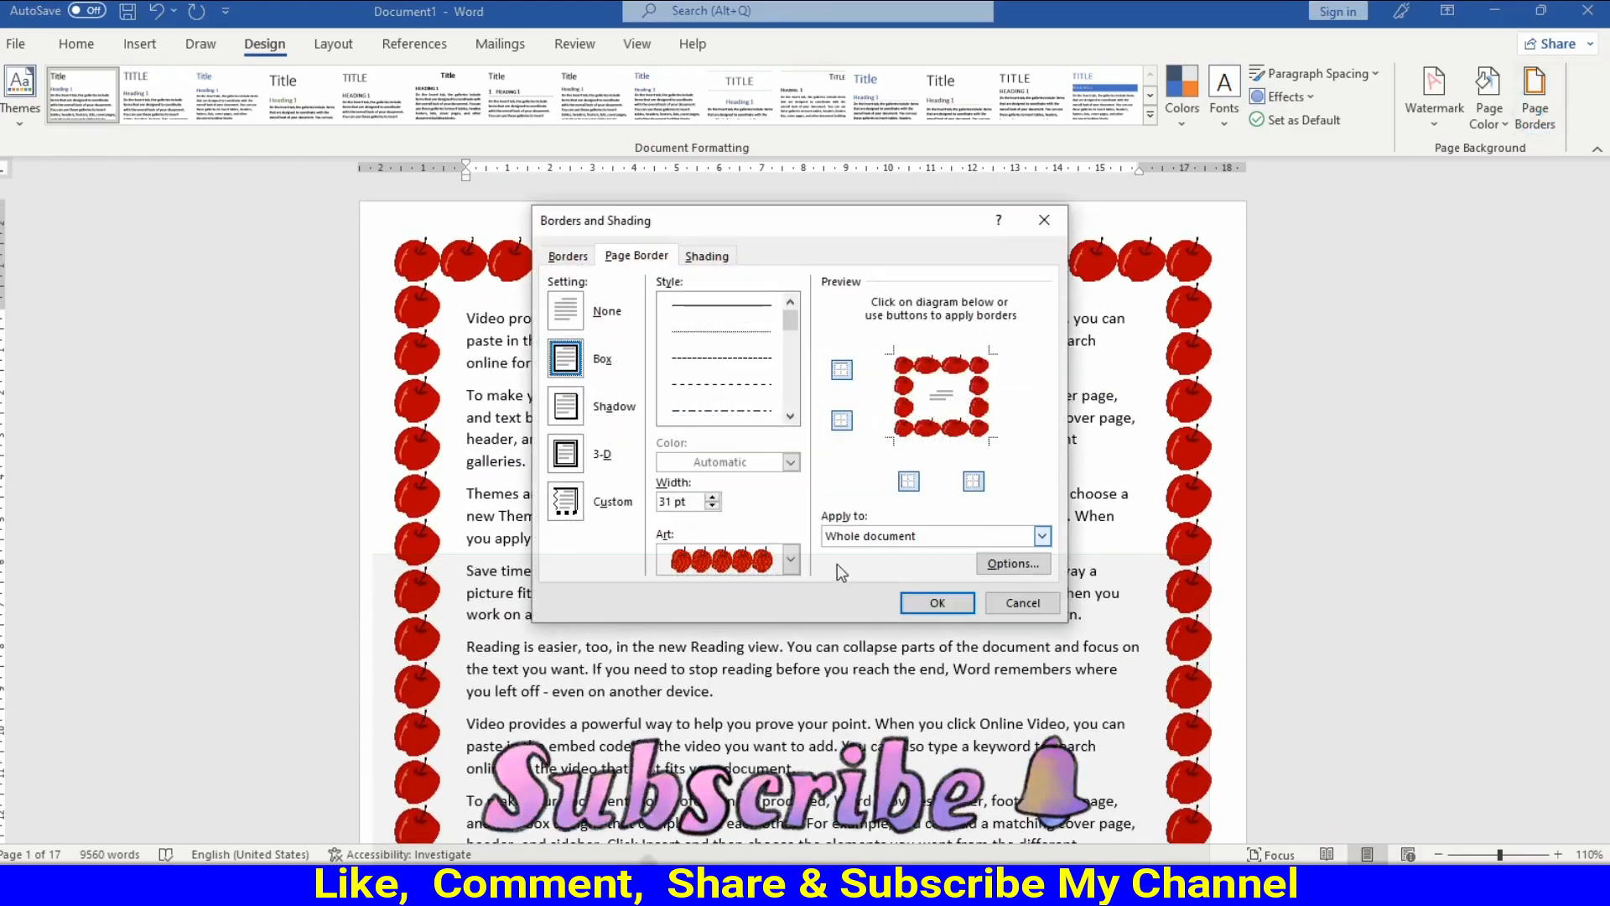
left_click(790, 560)
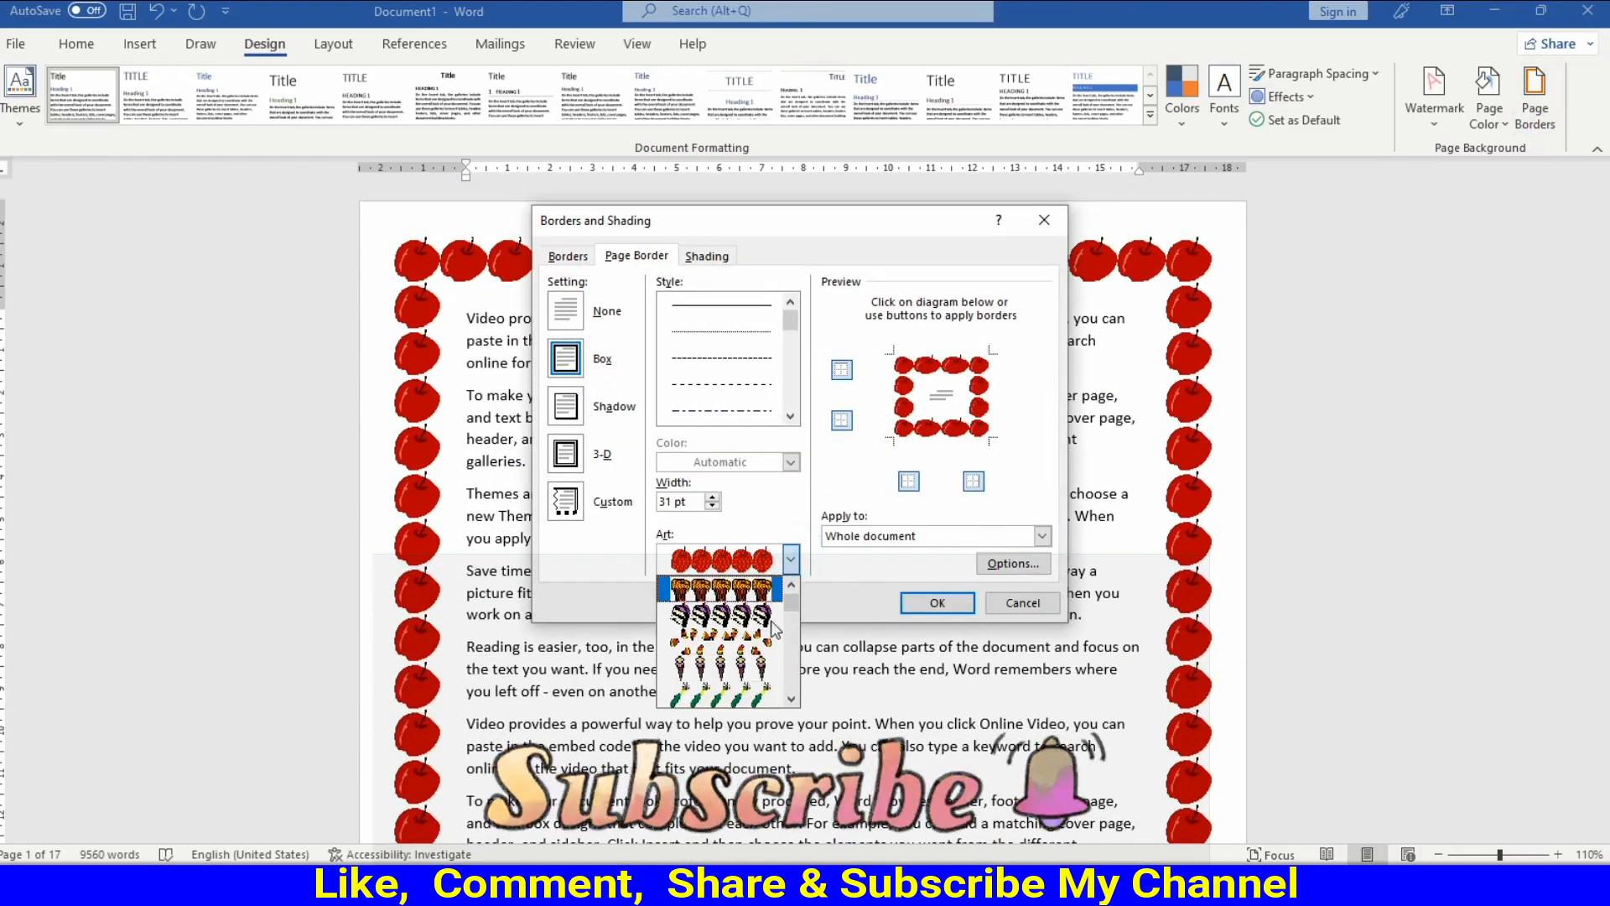
scroll(770, 654, "down", 5)
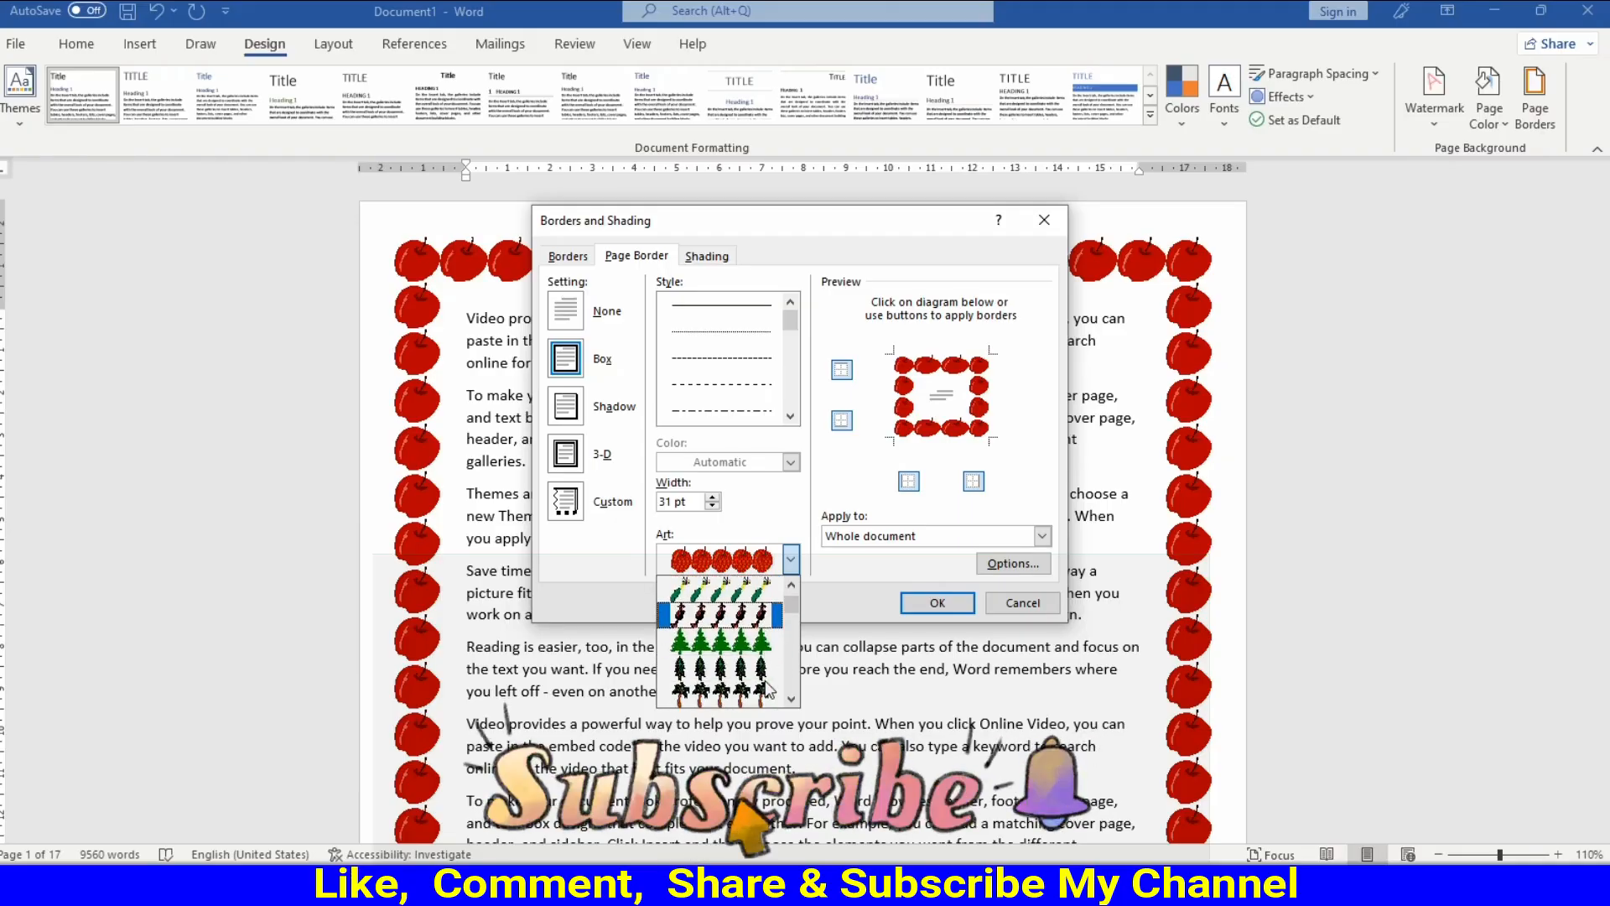
left_click(721, 641)
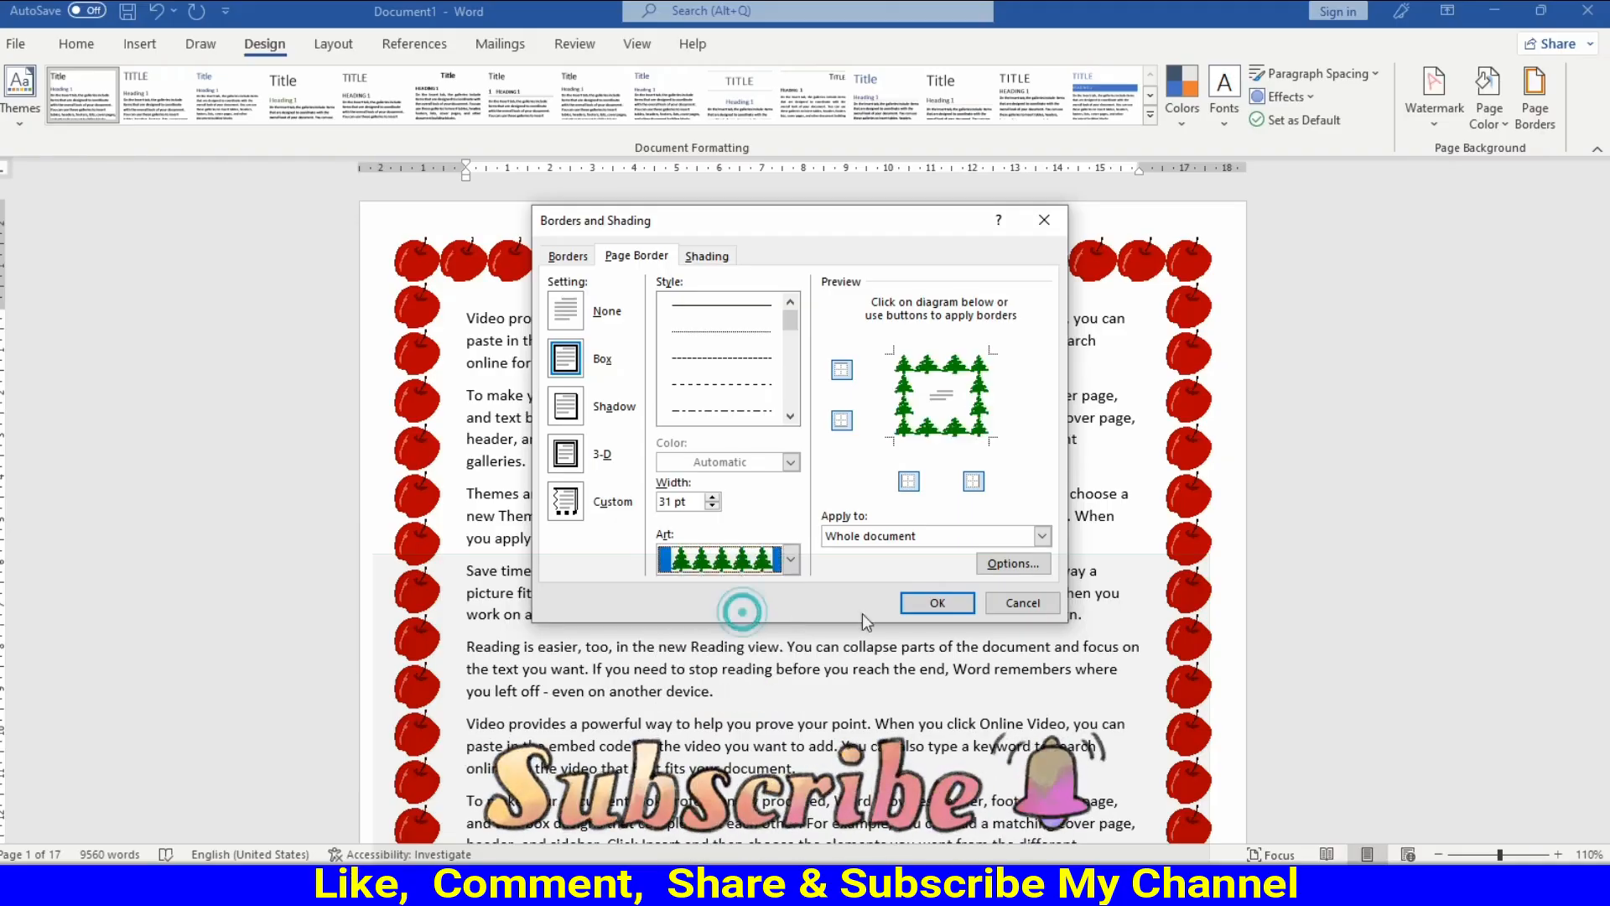
left_click(936, 602)
scroll(1155, 562, "down", 15)
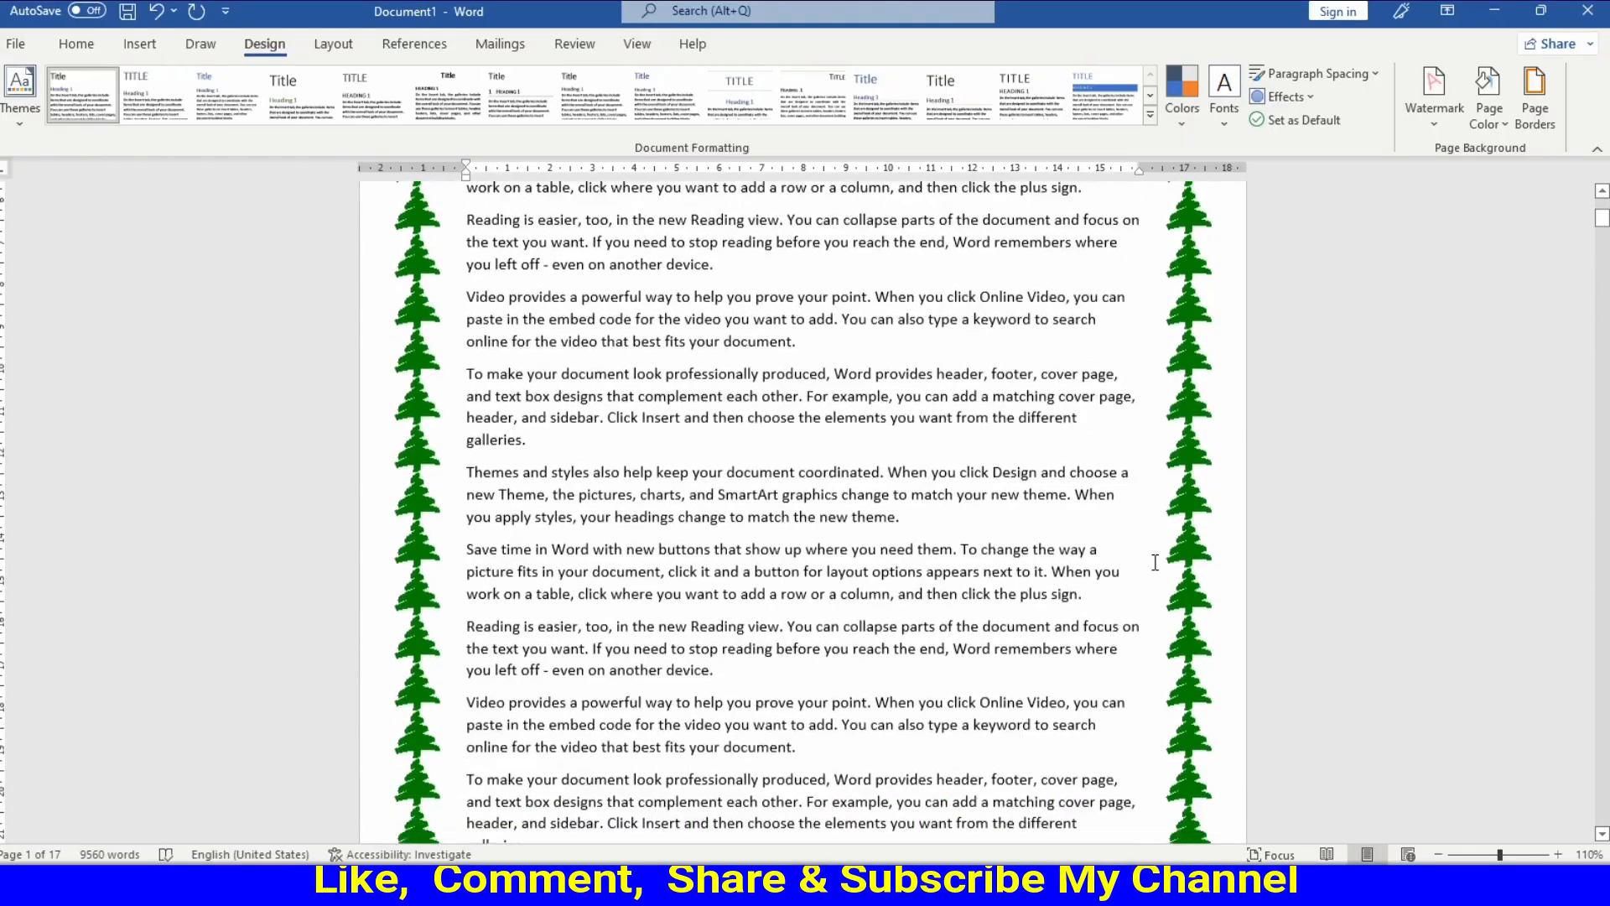
scroll(1154, 562, "up", 10)
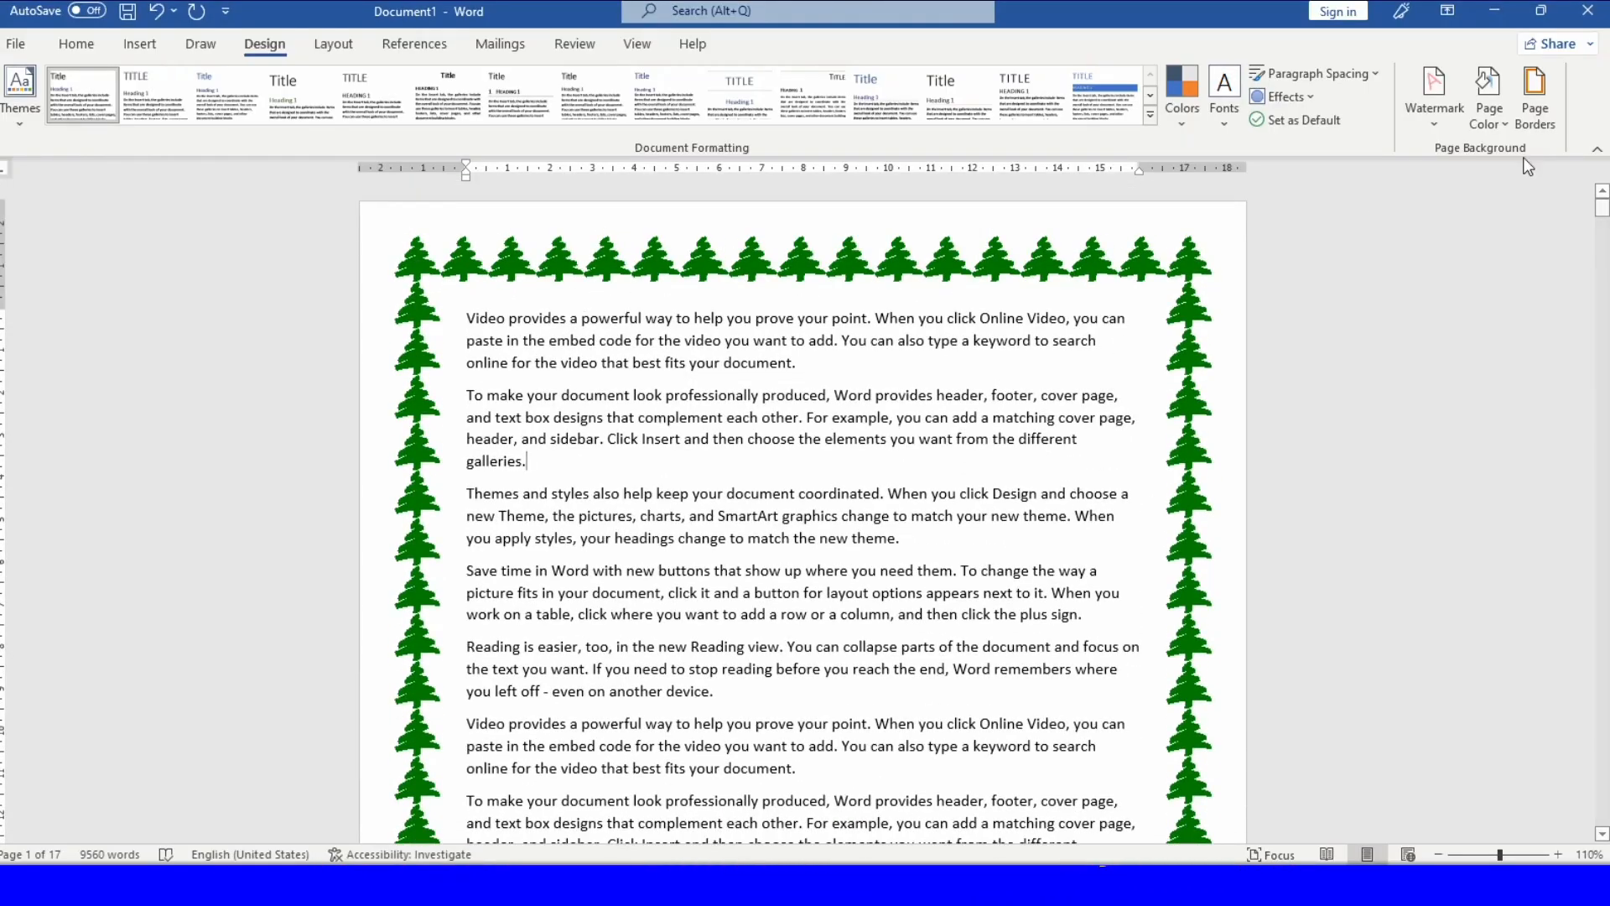
Set the width of the fir tree page border to 24 pt for the whole document
left_click(1534, 96)
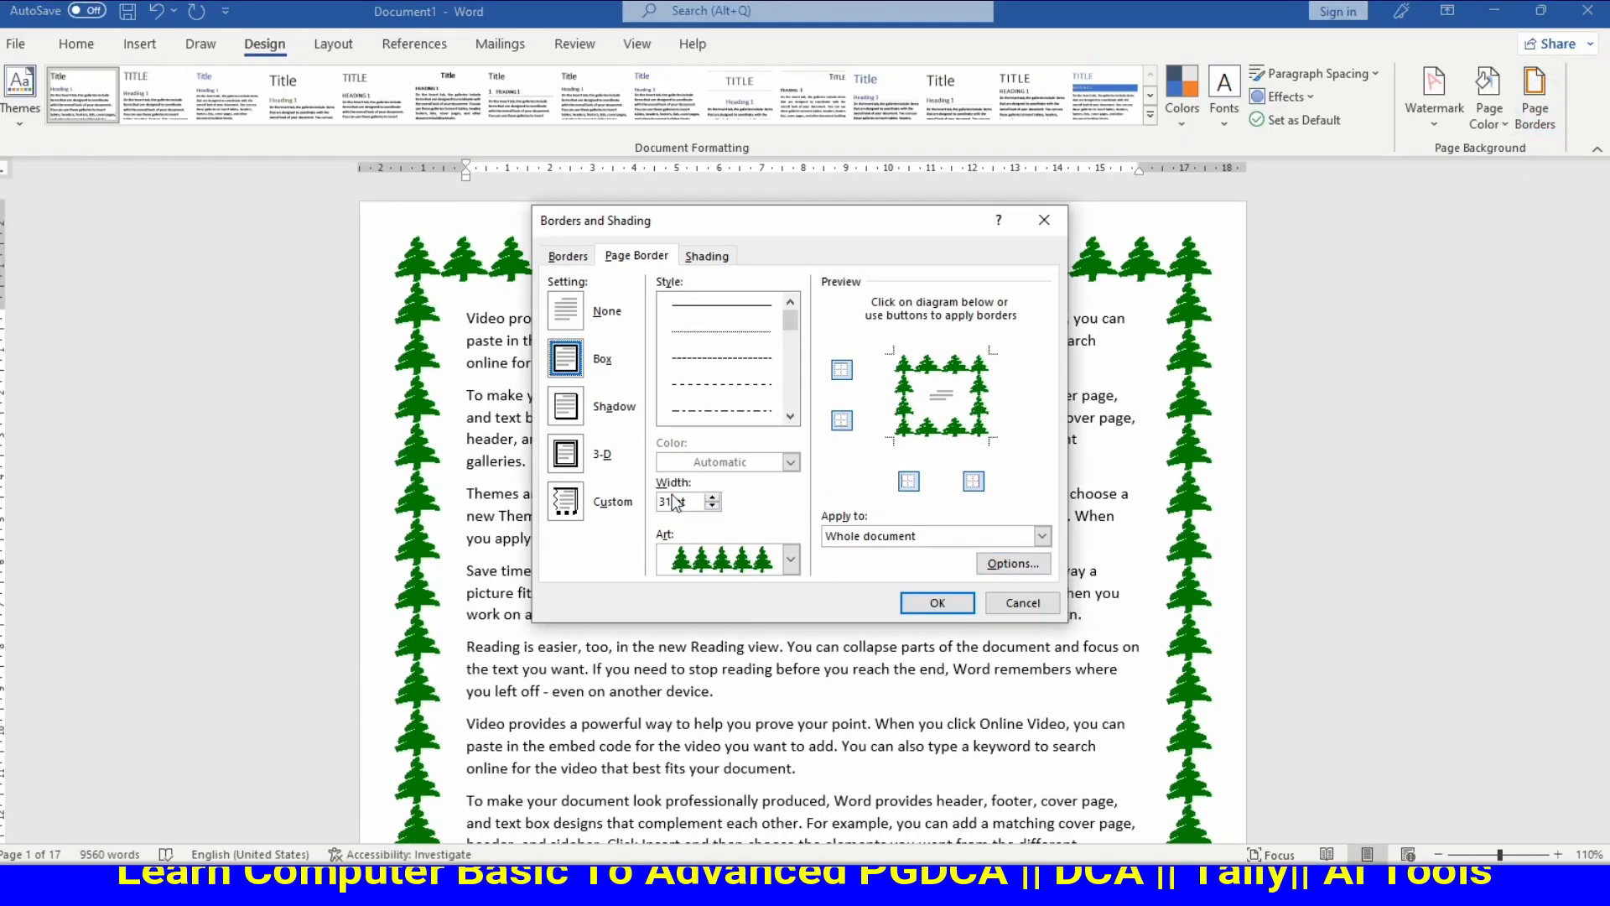
left_click(711, 506)
left_click(711, 506)
left_click(712, 506)
left_click(711, 506)
left_click(711, 506)
left_click(711, 506)
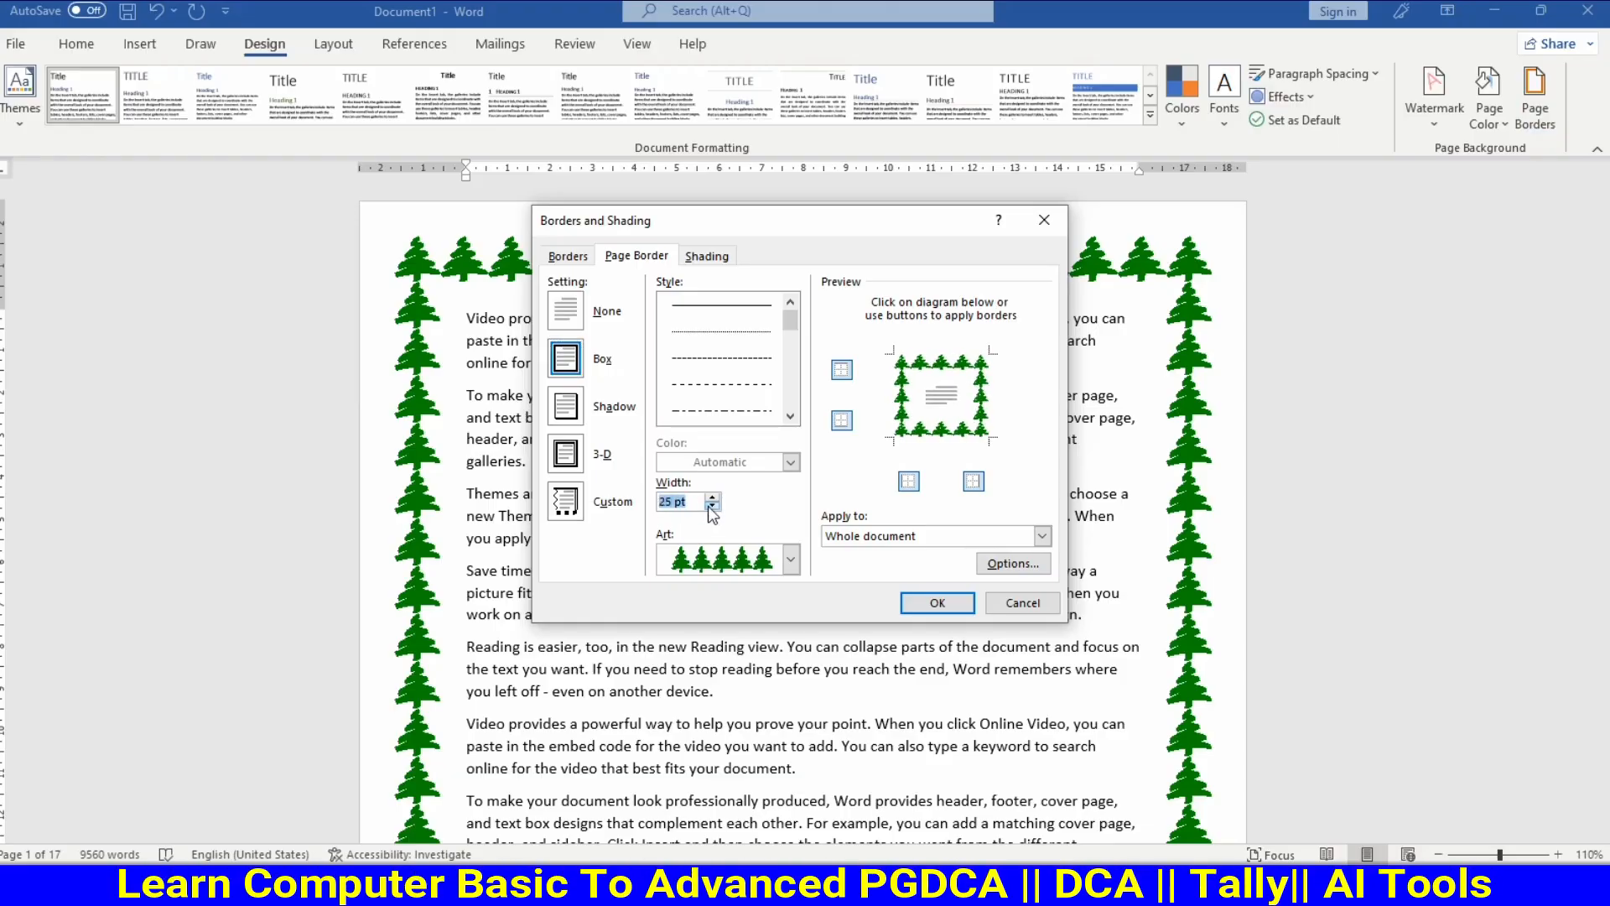
left_click(936, 602)
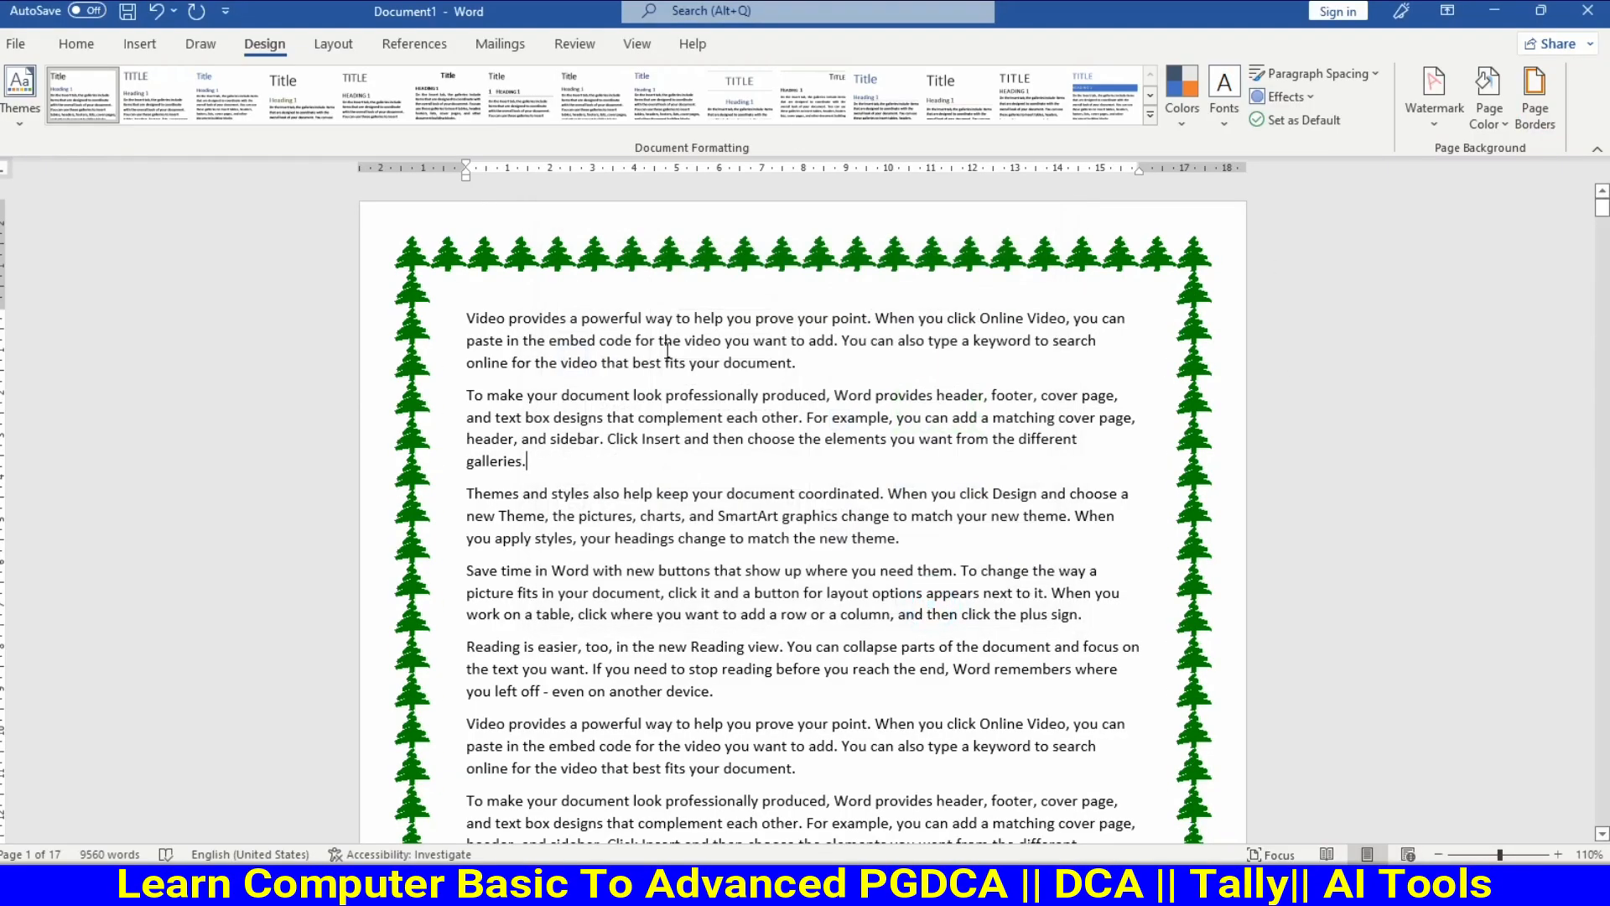
Change the page border art from the fir trees to the purple butterflies
left_click(1534, 96)
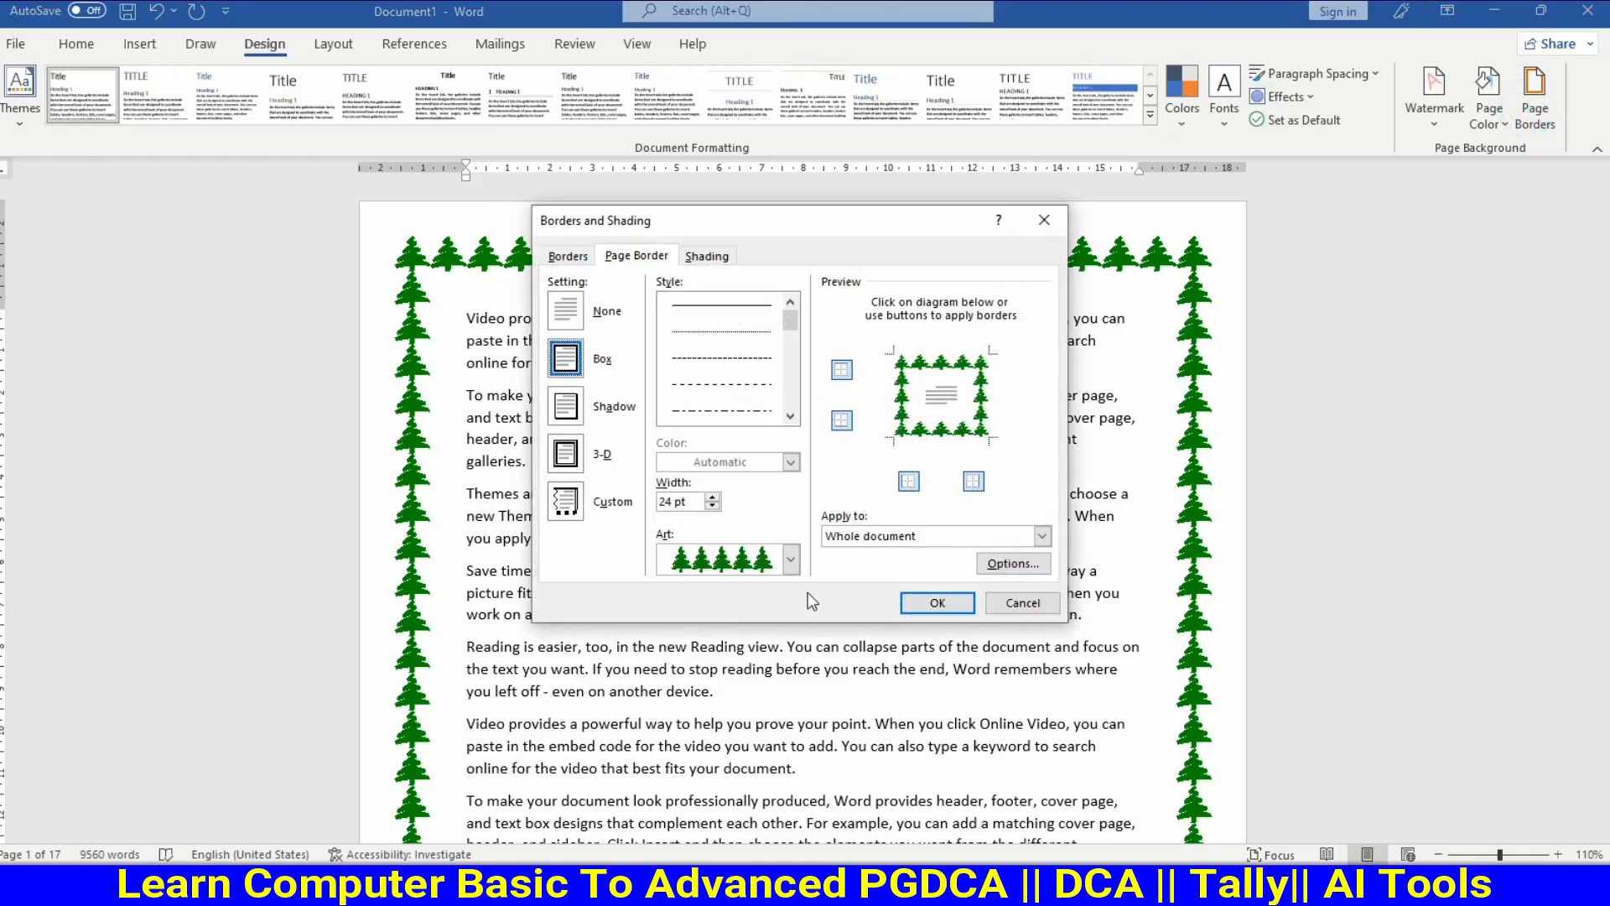
left_click(790, 560)
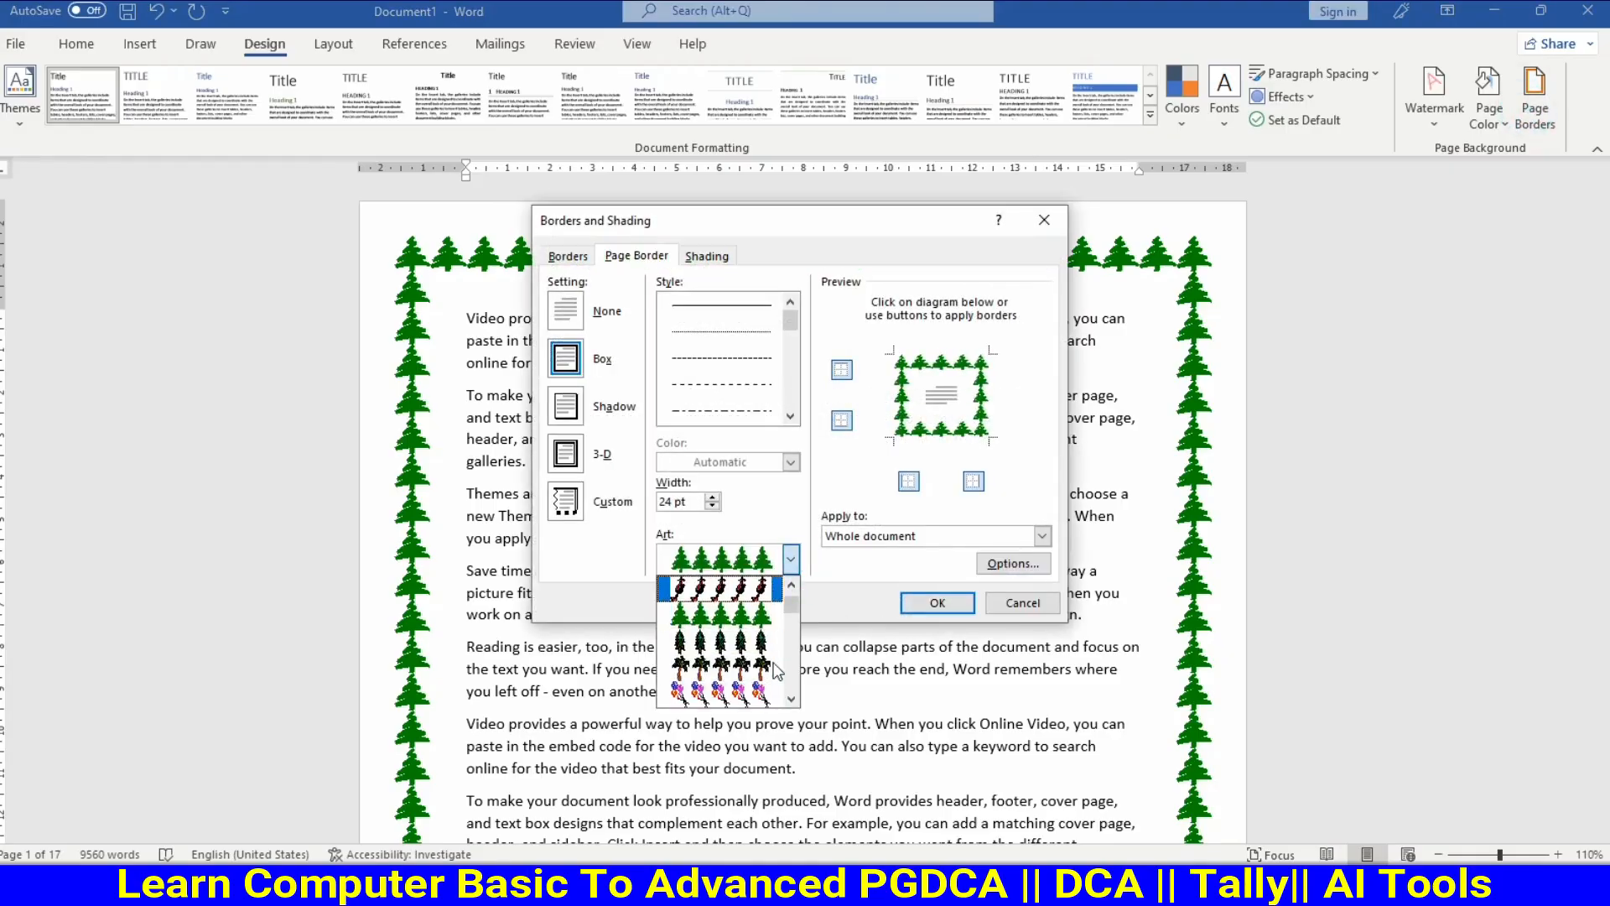
scroll(776, 671, "down", 10)
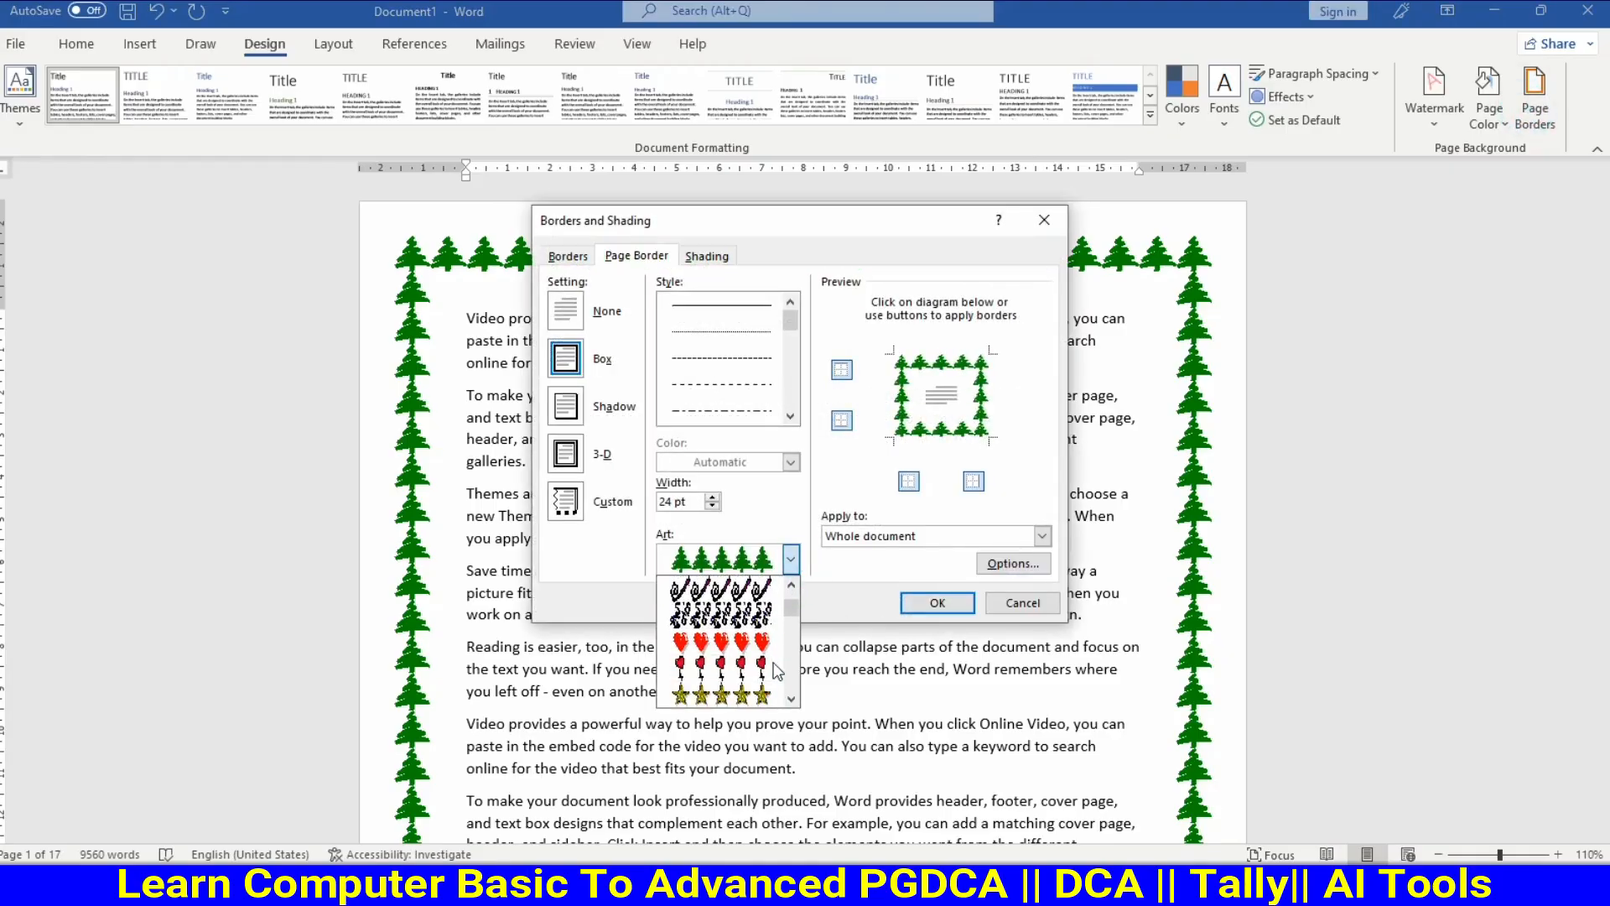
scroll(775, 671, "down", 10)
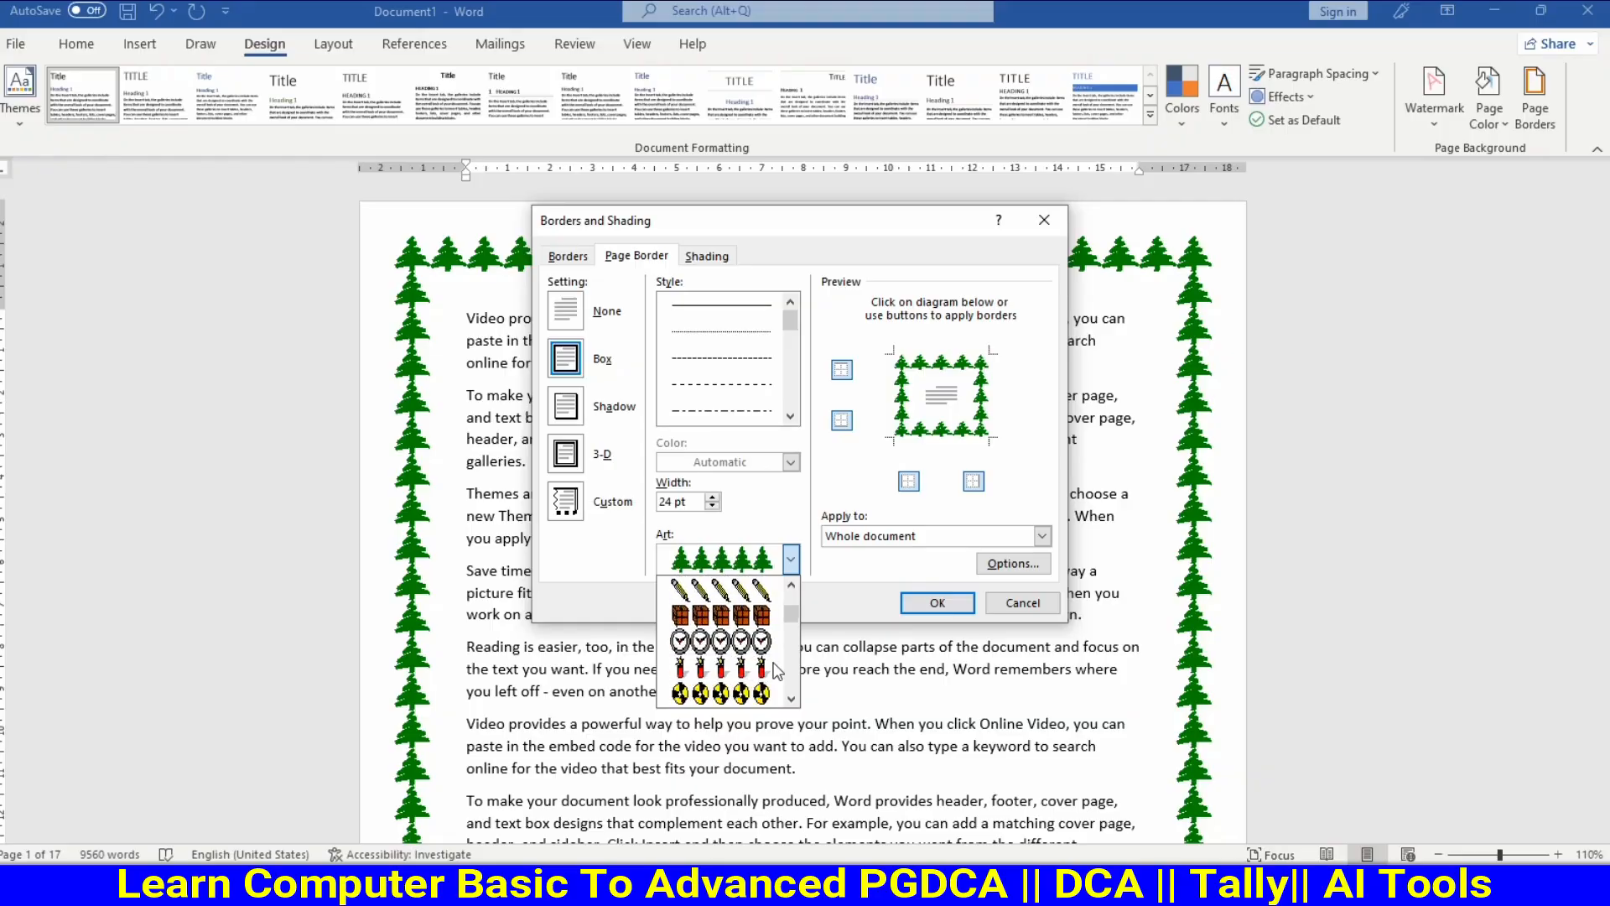
scroll(776, 671, "down", 5)
left_click(773, 668)
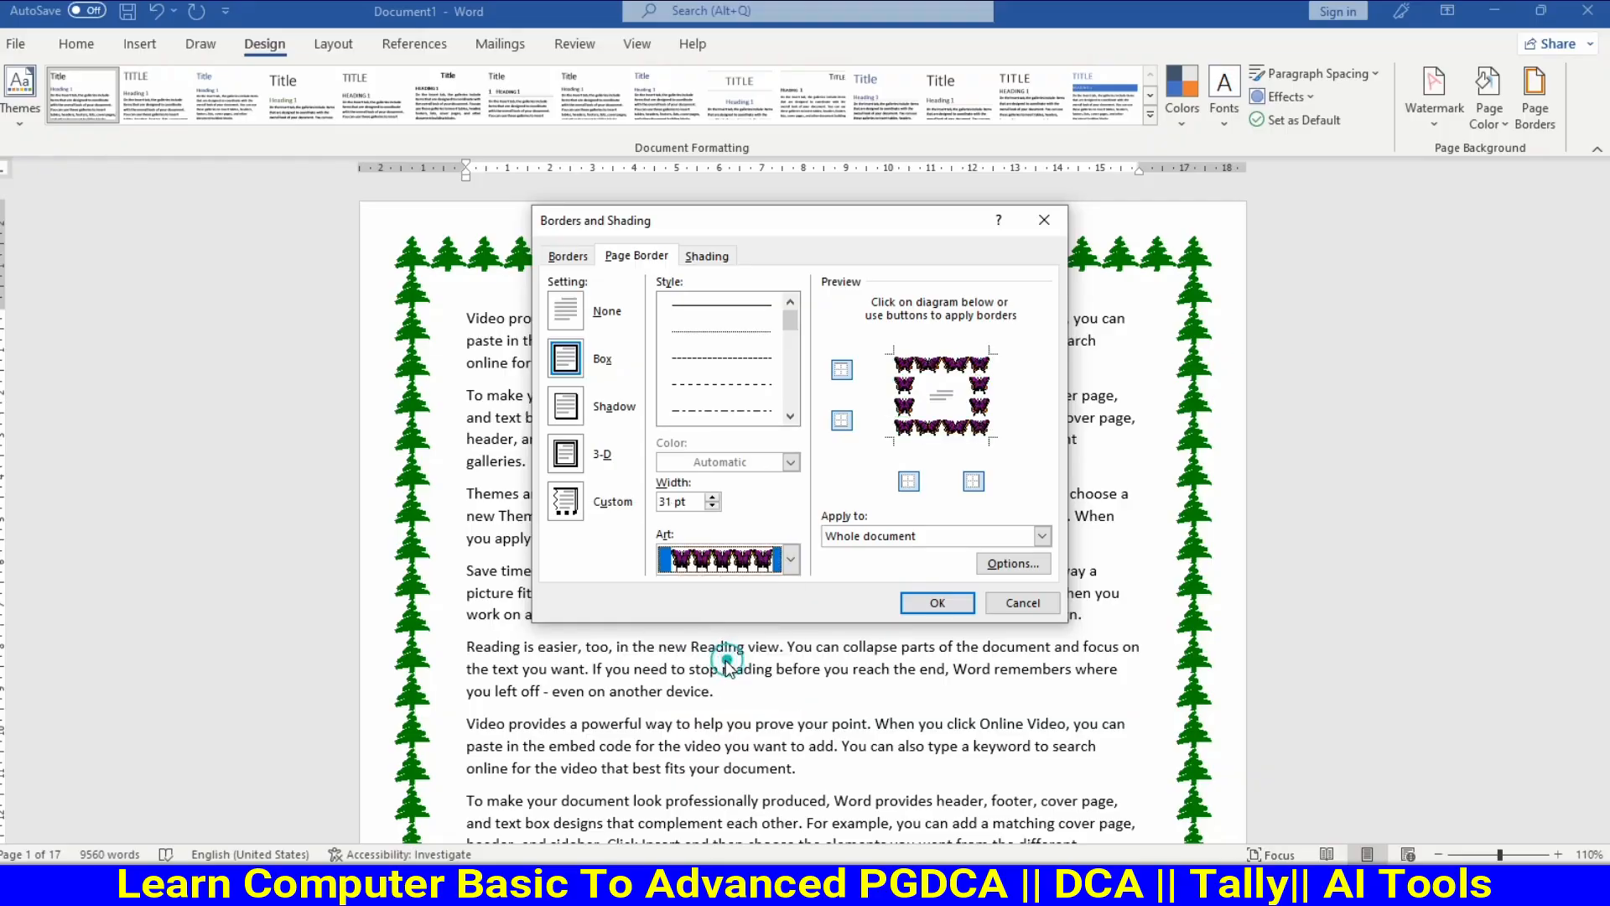
Set the butterfly page border's width to 20 pt, apply it and review the bordered pages
left_click(712, 506)
left_click(712, 506)
left_click(717, 506)
left_click(717, 507)
left_click(715, 507)
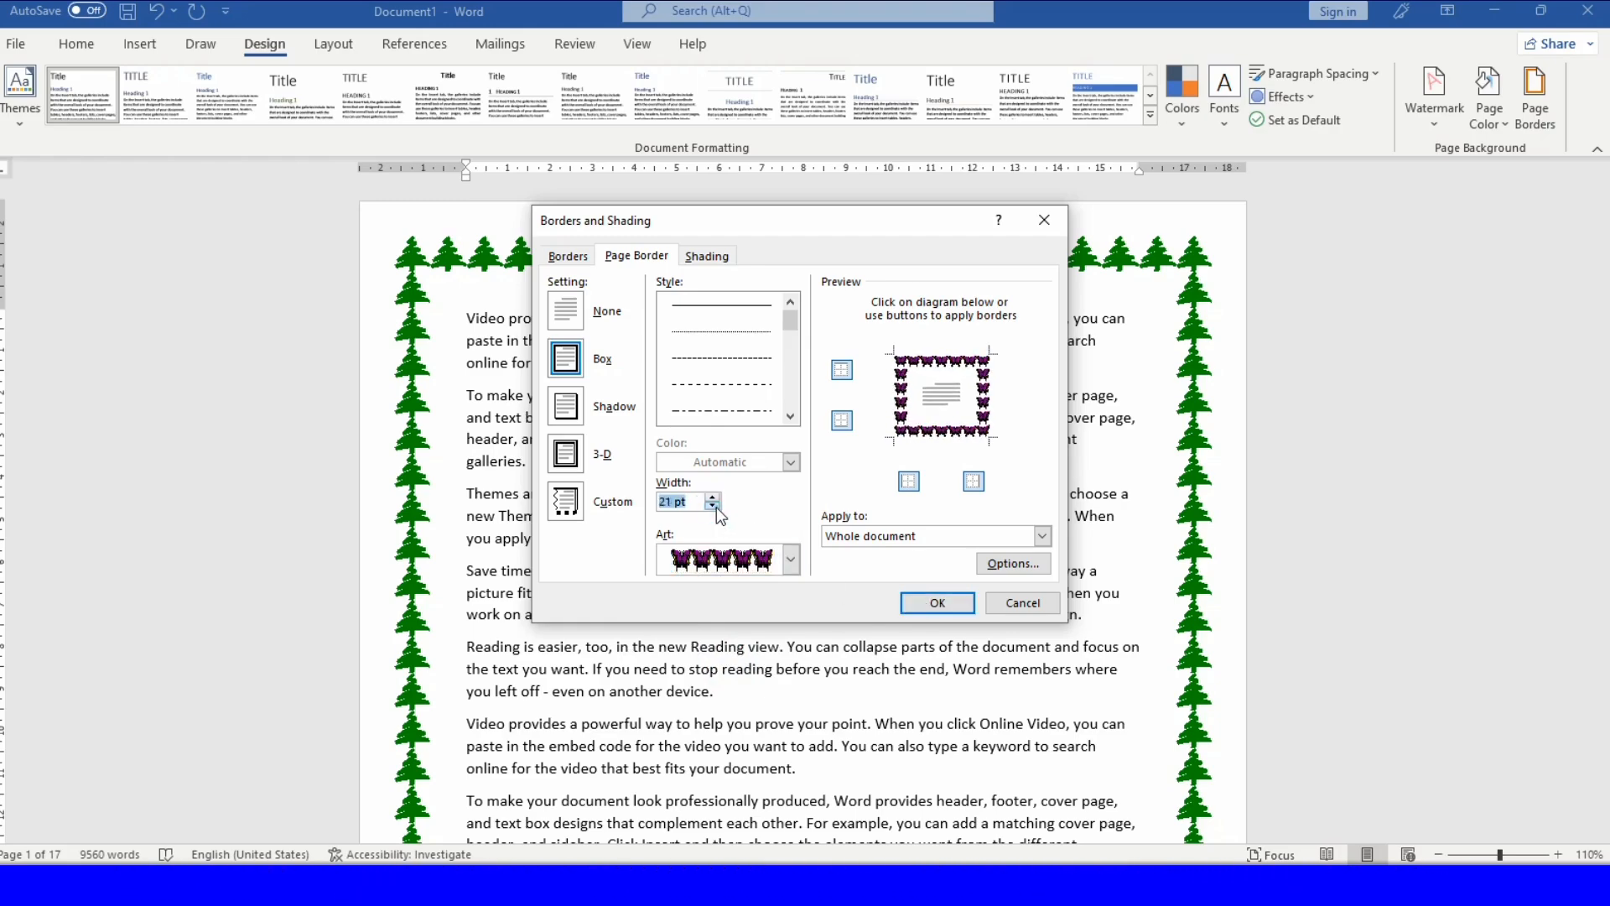
left_click(715, 506)
left_click(937, 603)
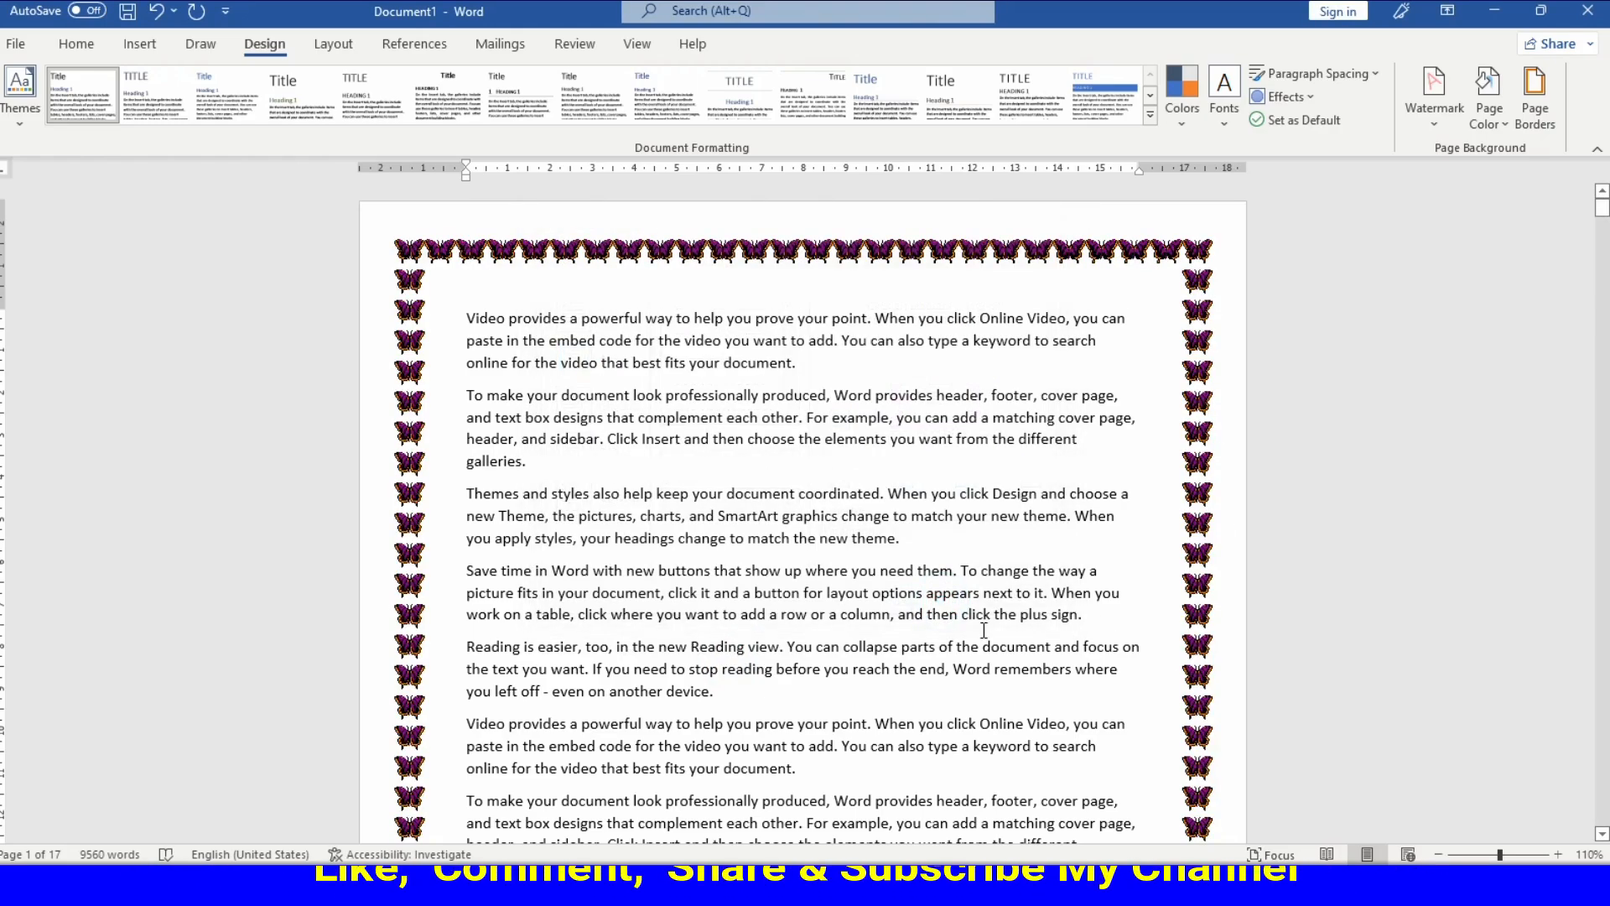
scroll(984, 629, "down", 5)
scroll(983, 629, "down", 15)
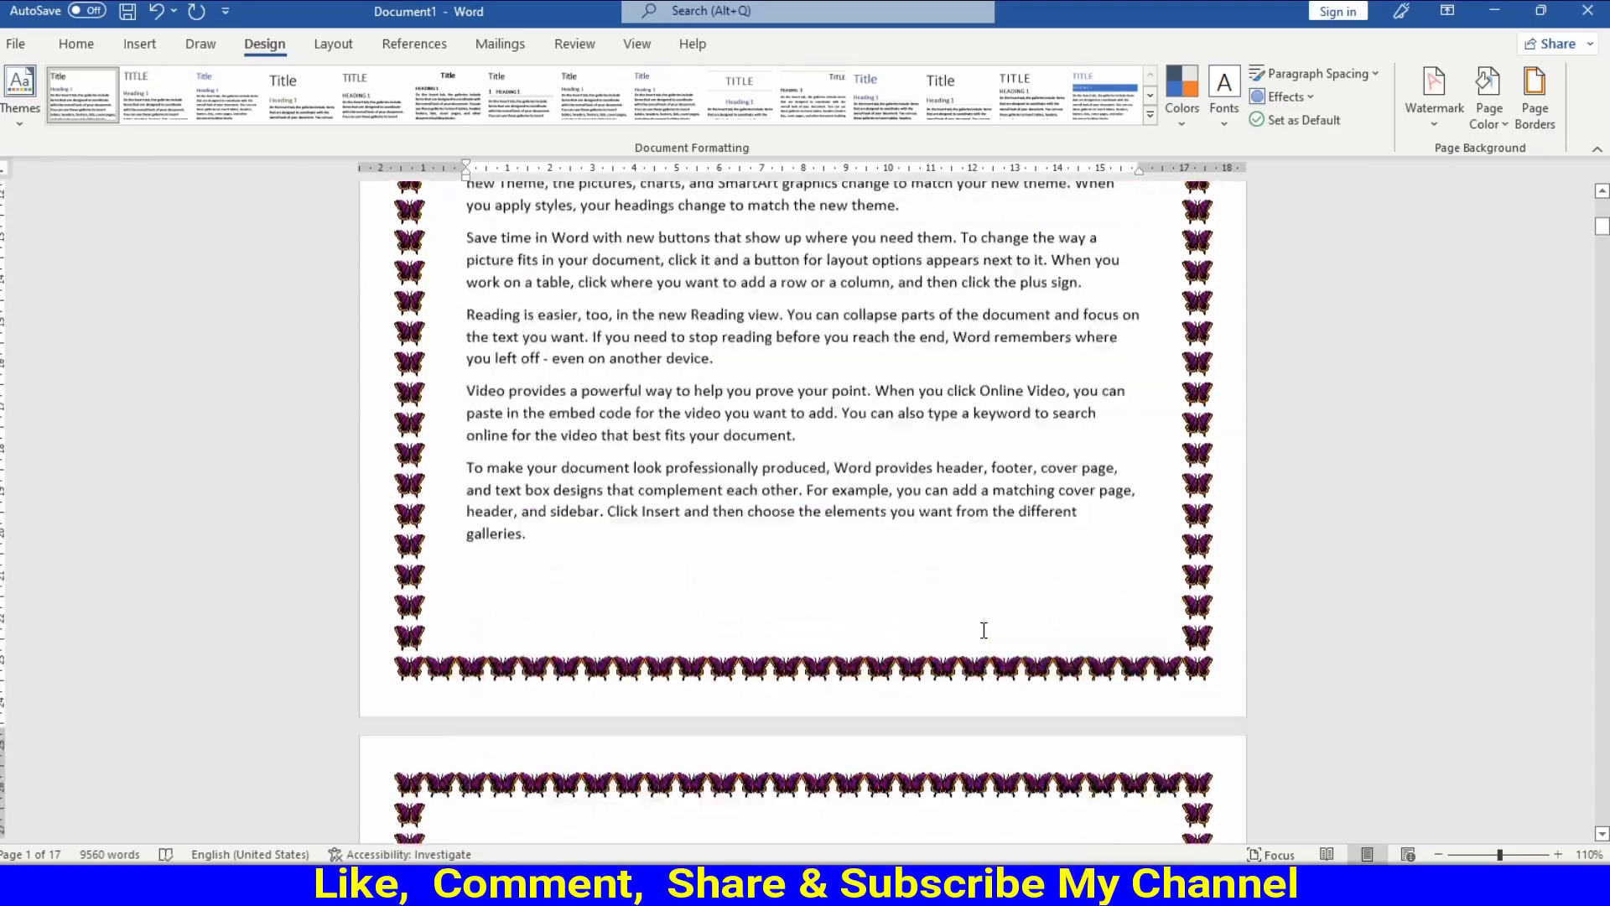
scroll(983, 629, "down", 5)
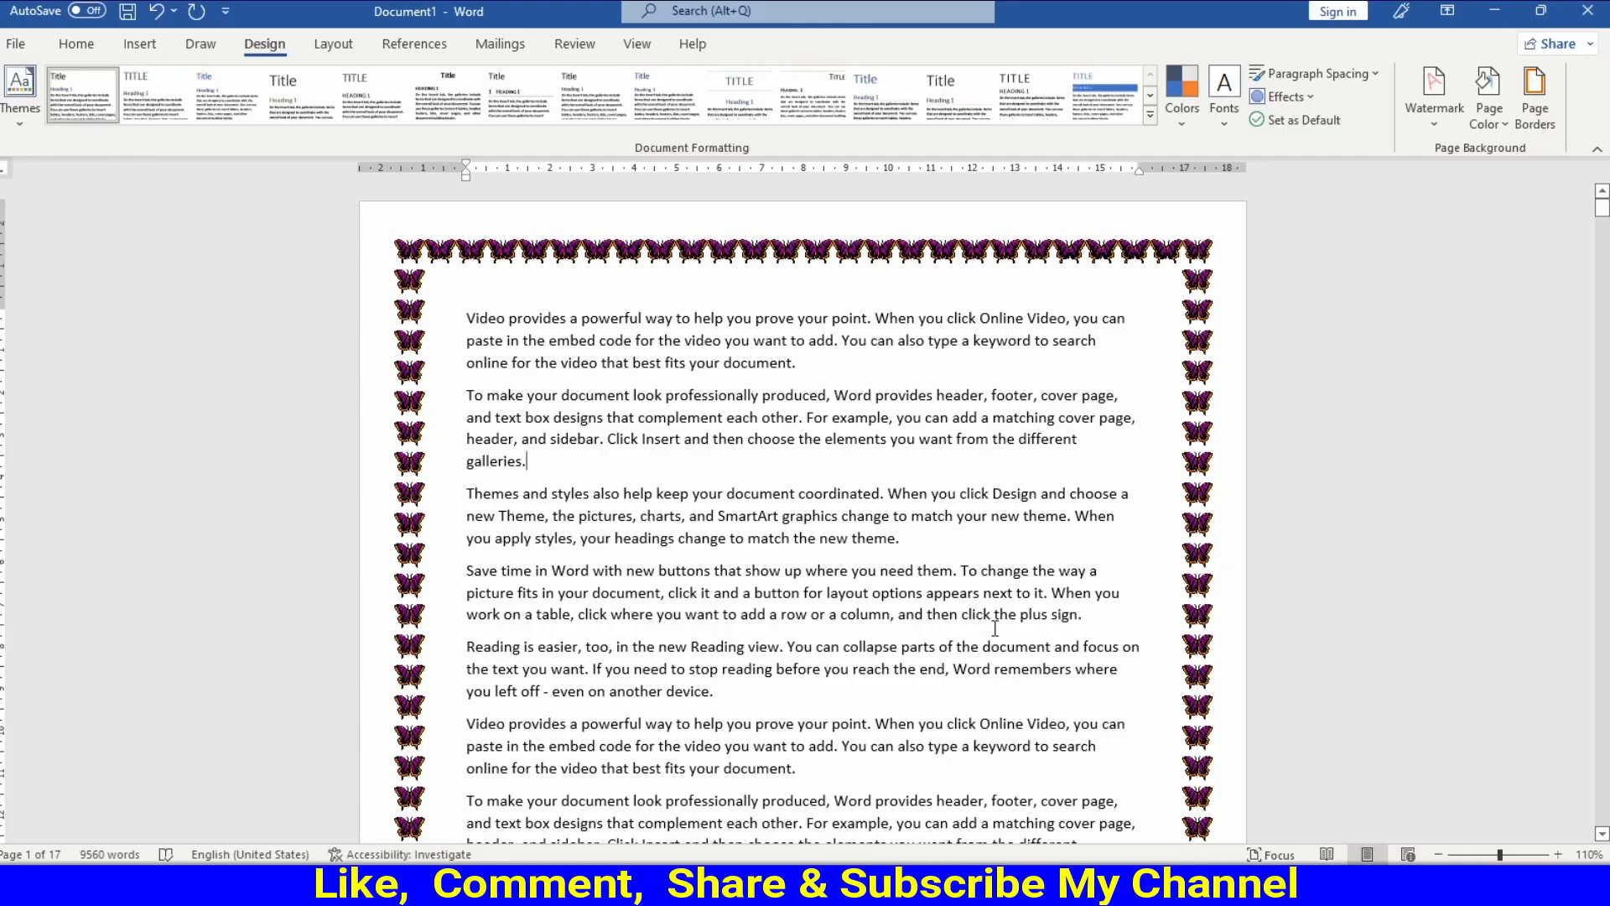
Keep the butterfly page border applied to the whole document and review it across the pages
left_click(1535, 97)
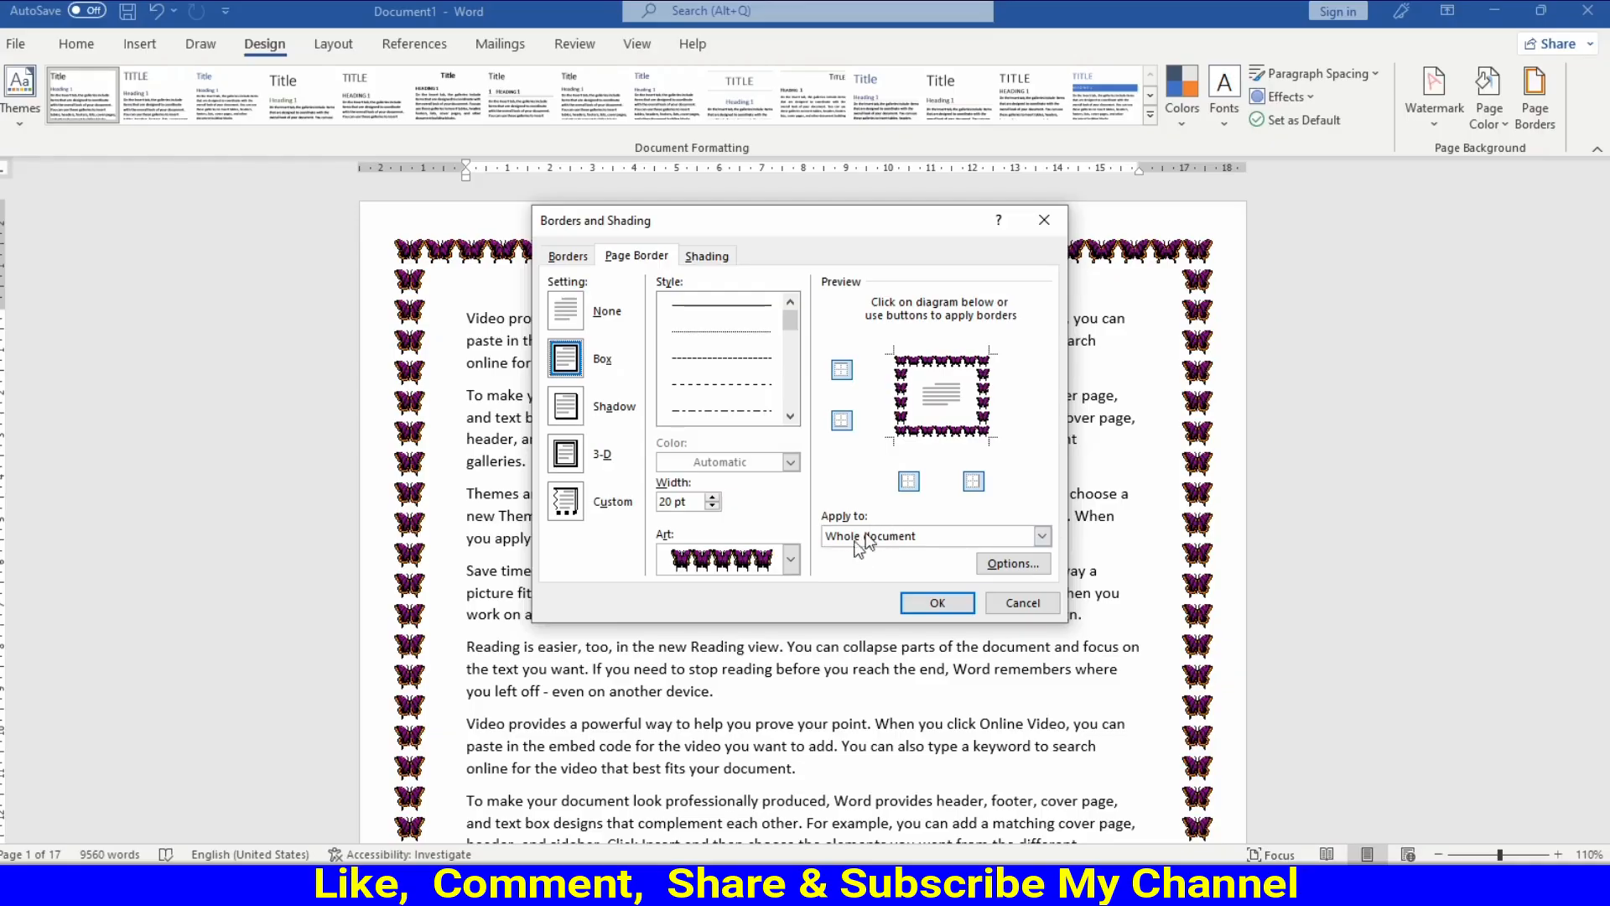
left_click(911, 537)
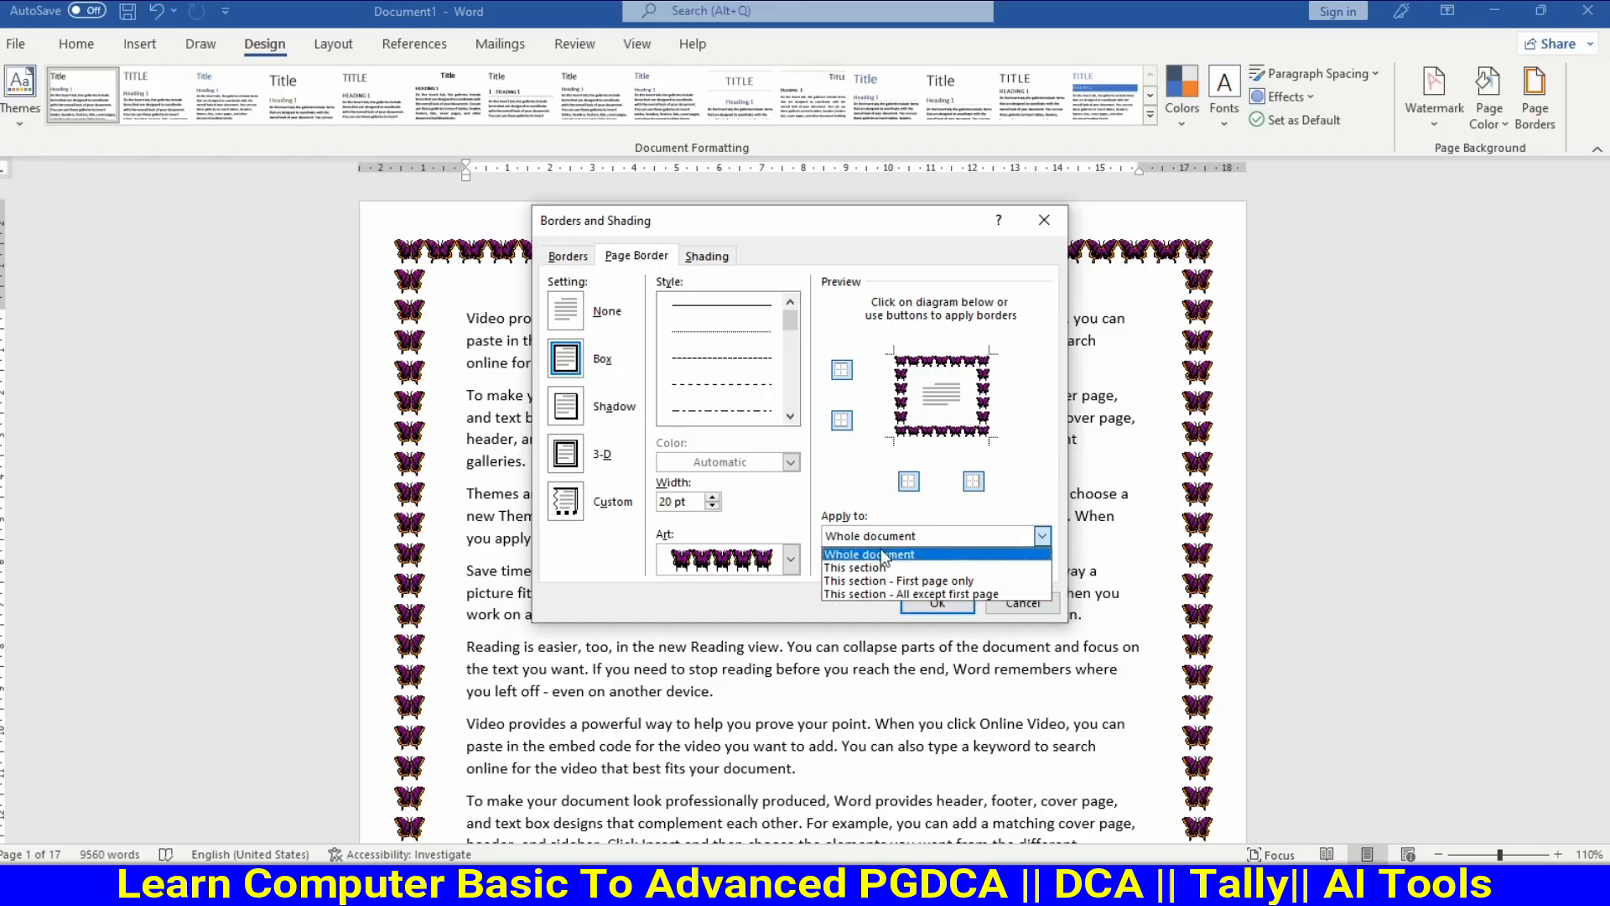
left_click(916, 554)
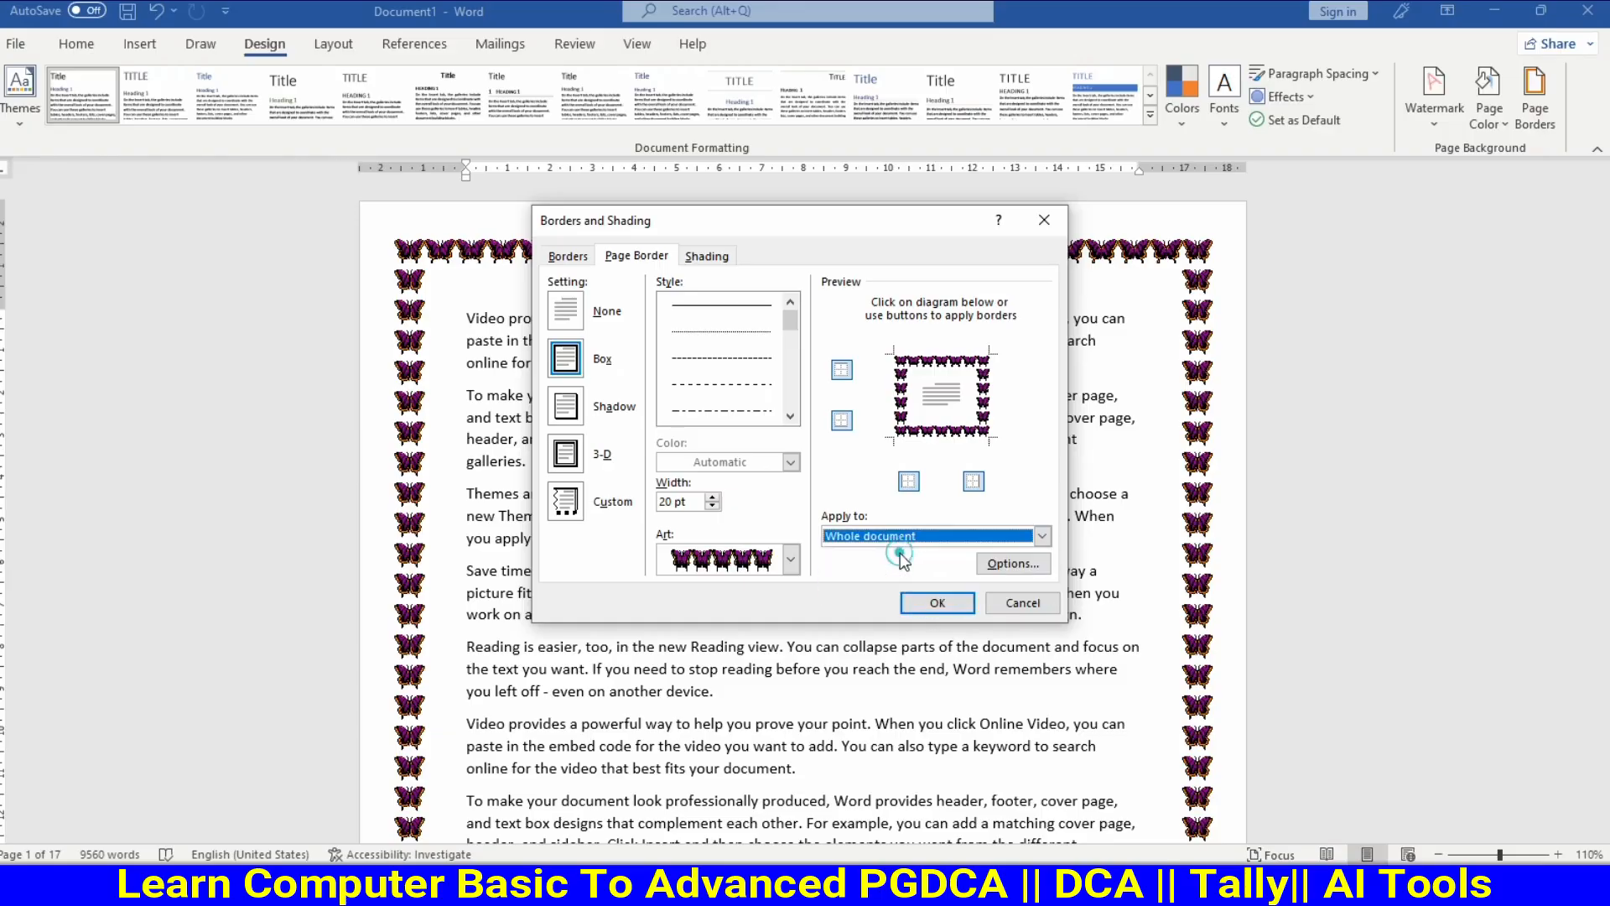
left_click(935, 602)
scroll(1289, 273, "down", 5)
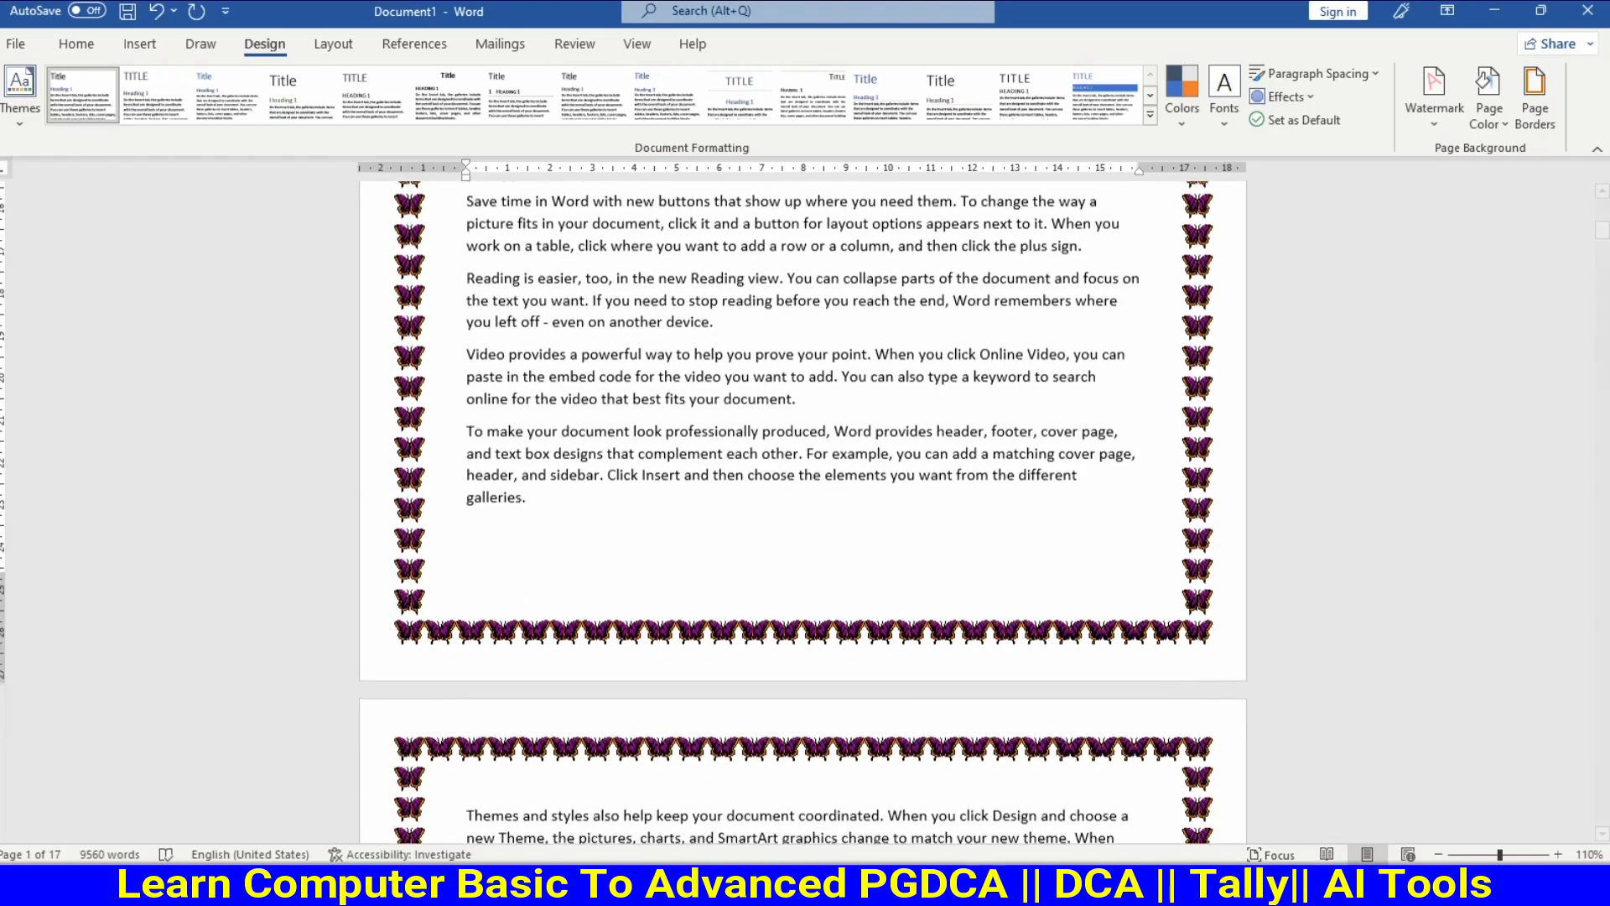
scroll(764, 578, "down", 8)
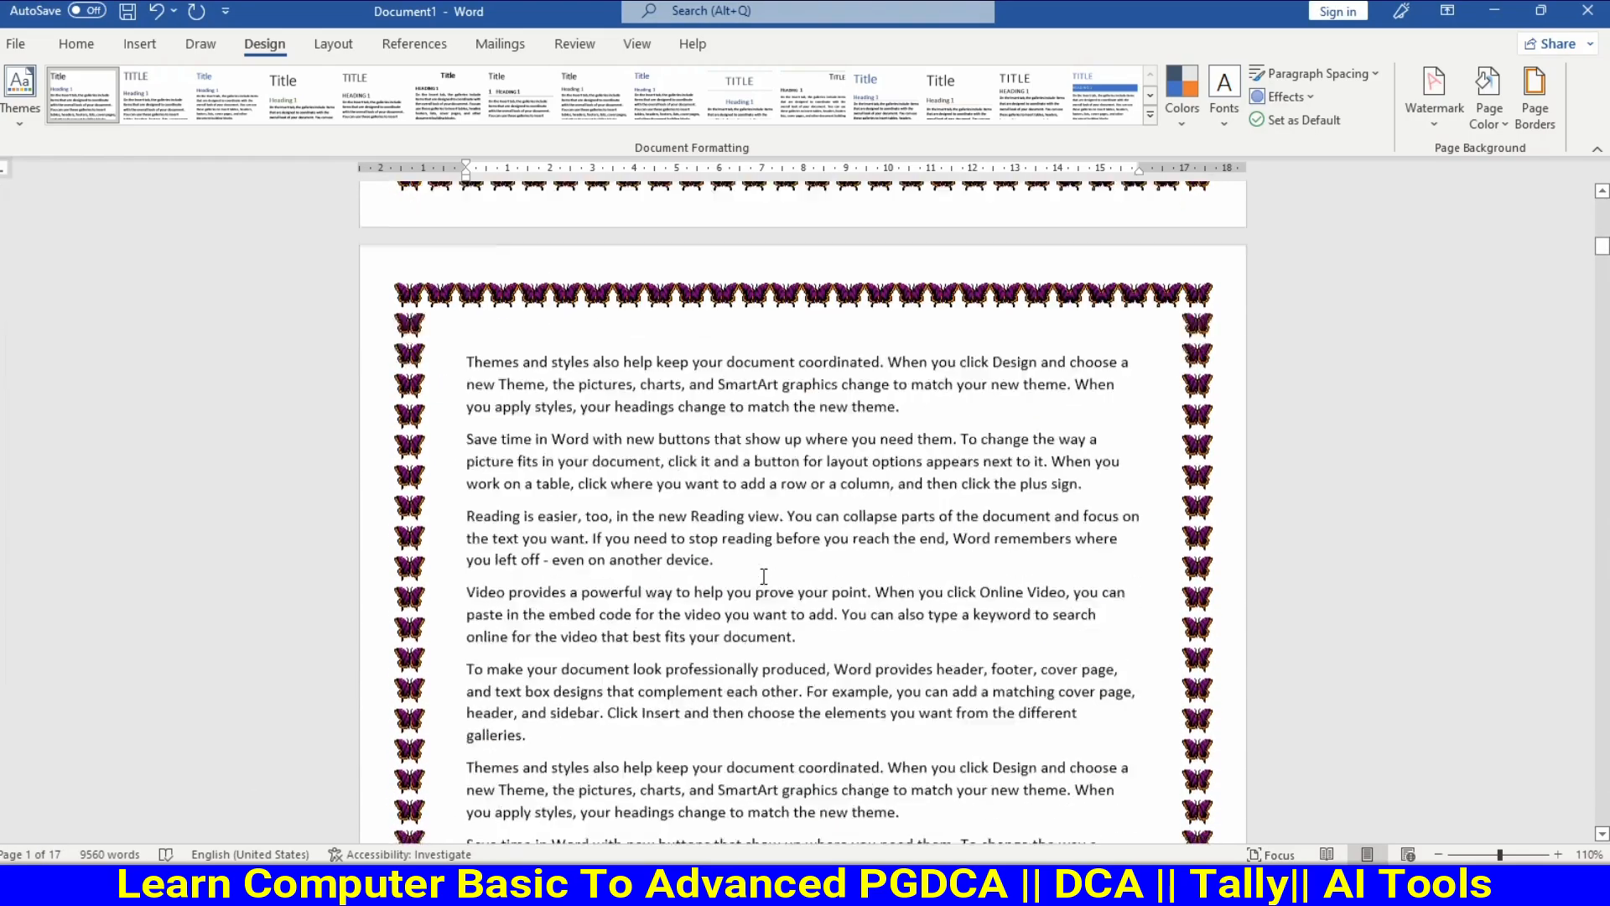
scroll(764, 577, "down", 20)
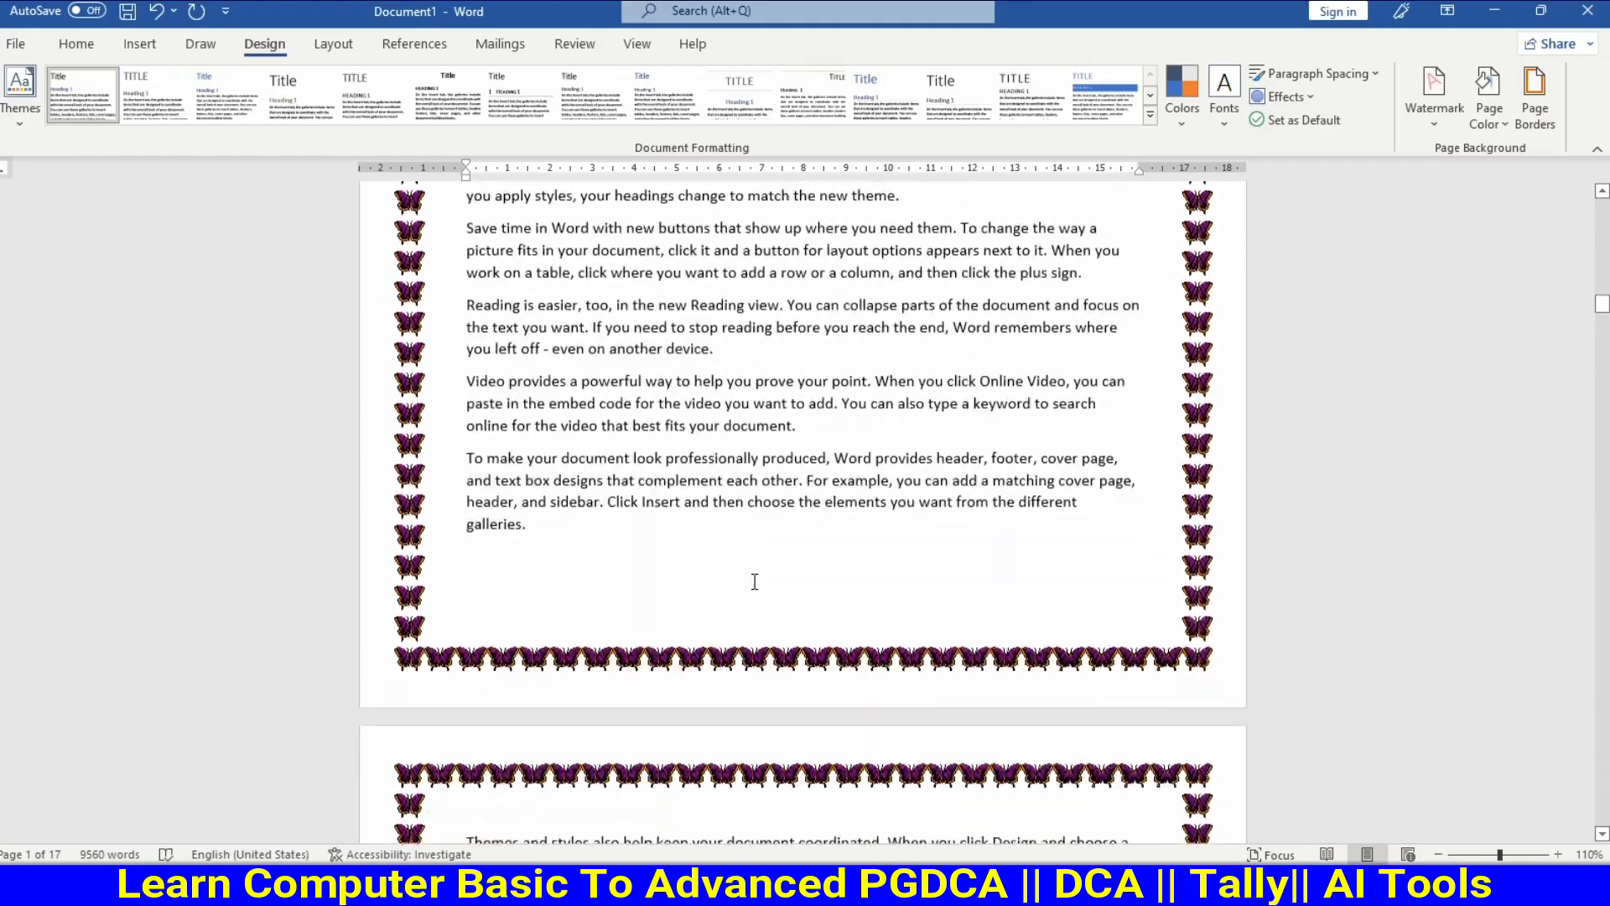
scroll(756, 580, "down", 15)
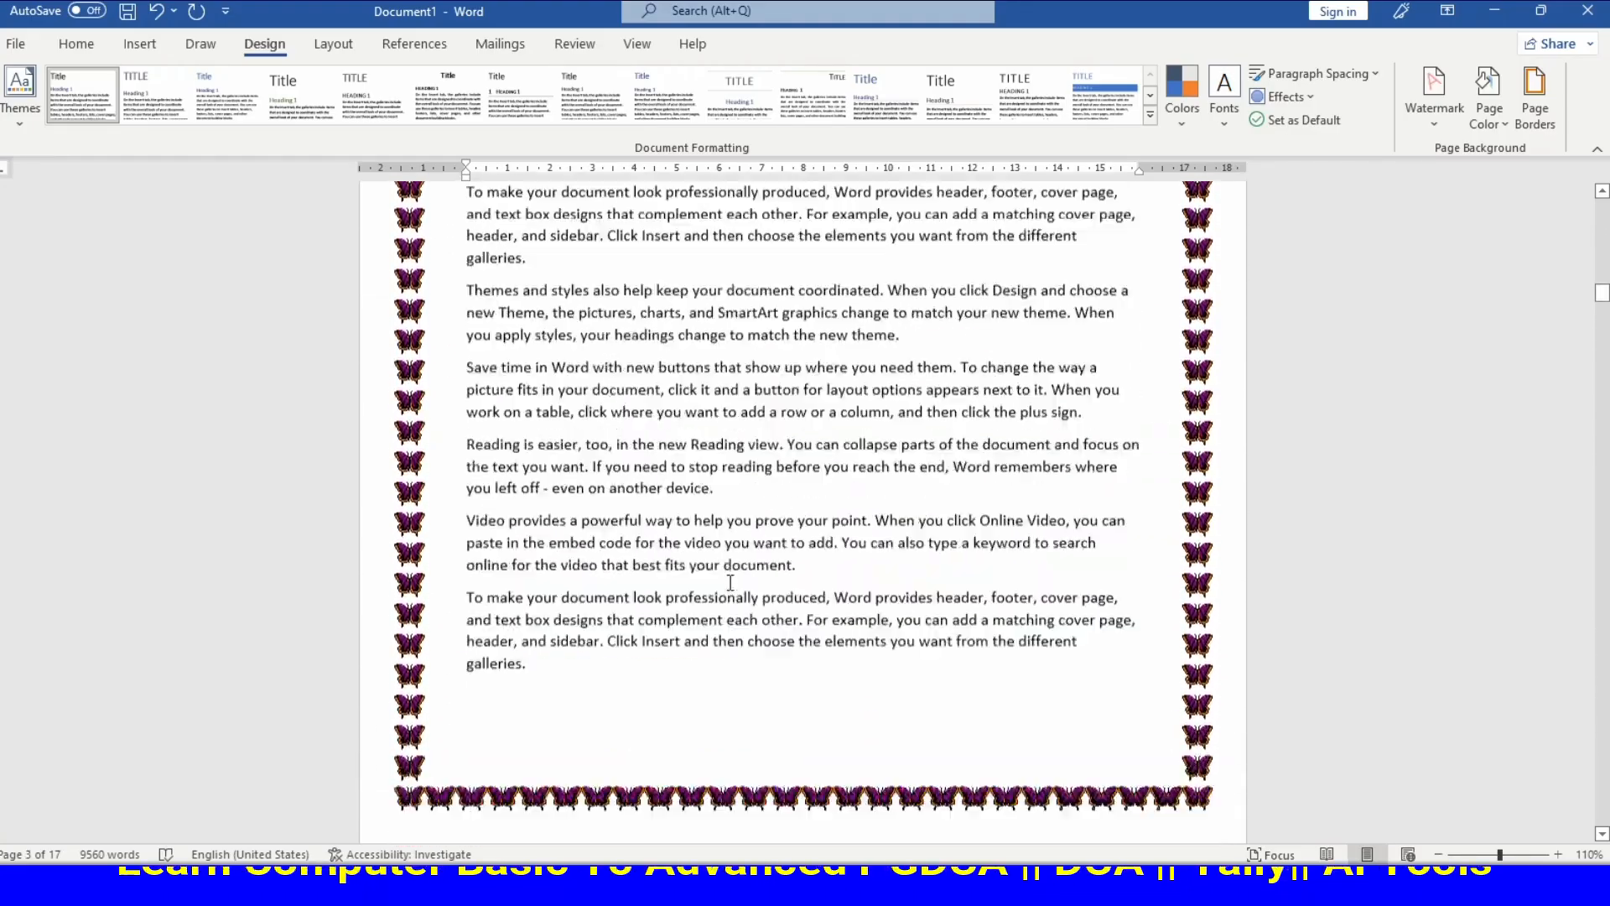
scroll(1549, 326, "up", 1)
left_click_drag(1602, 291, 1602, 206)
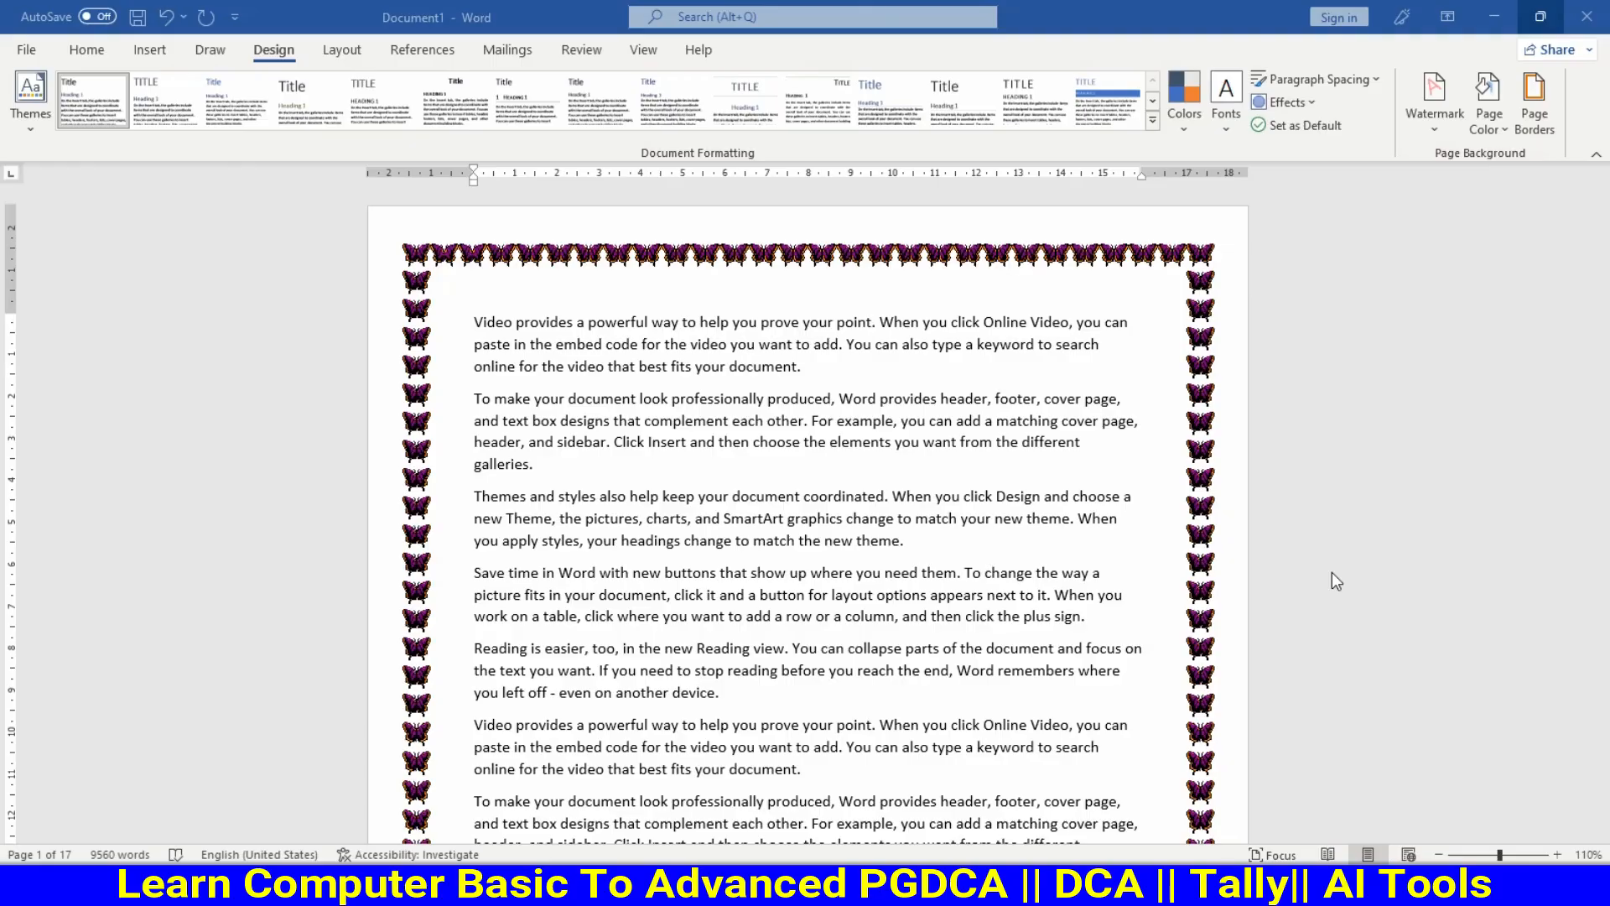
Insert a section break after the last paragraph of page 1 so the new section starts on the next page
scroll(939, 589, "down", 8)
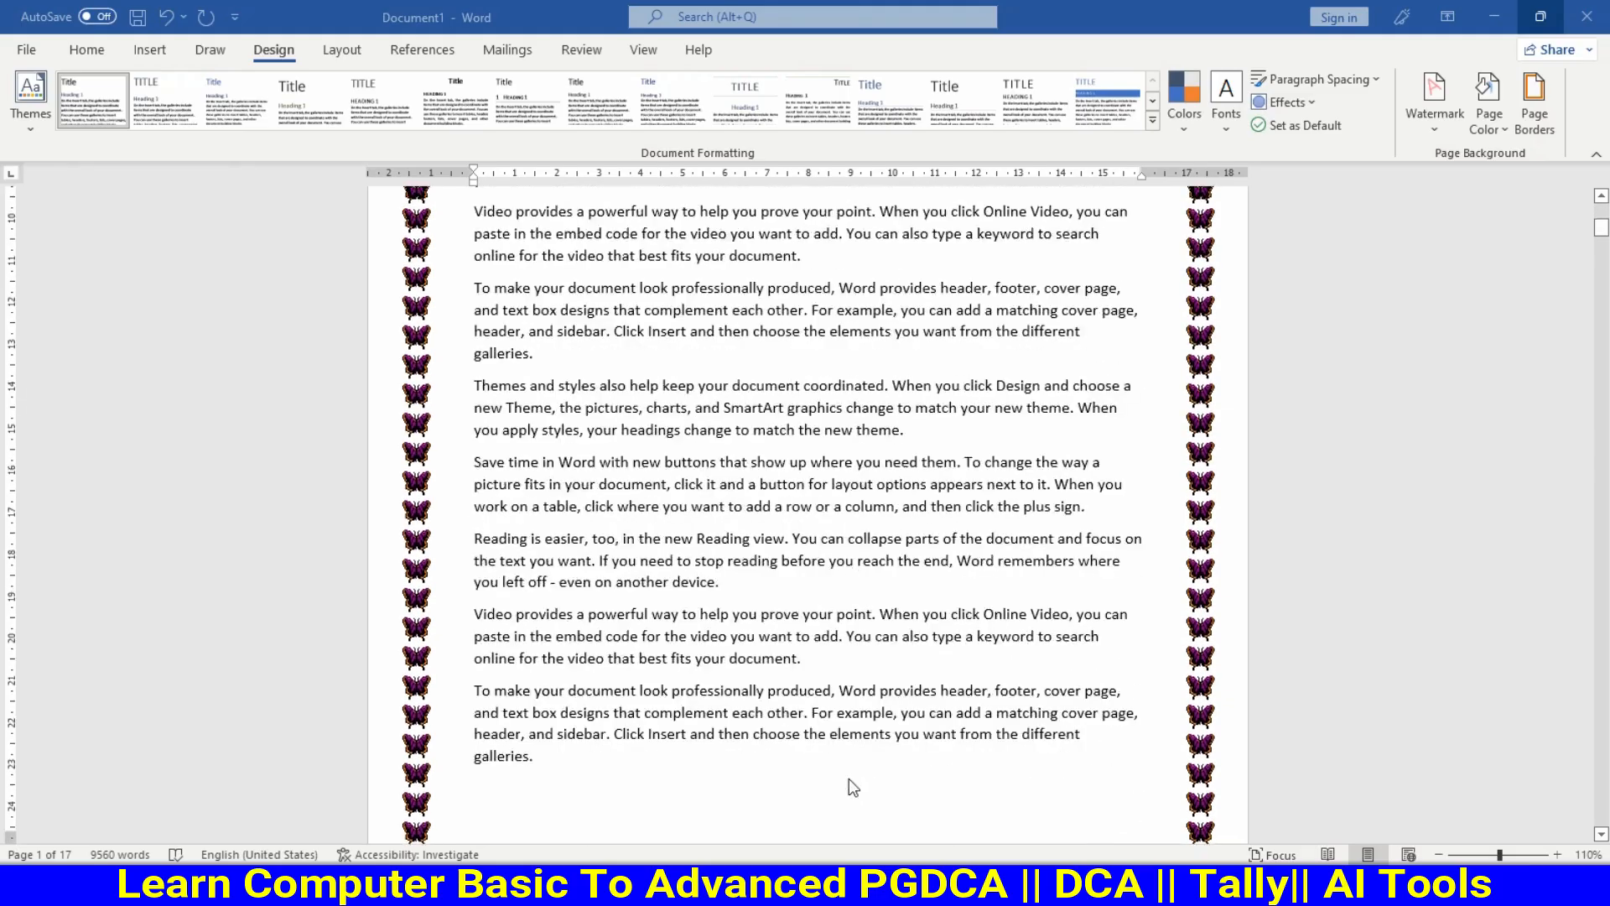
scroll(852, 786, "down", 2)
left_click(539, 659)
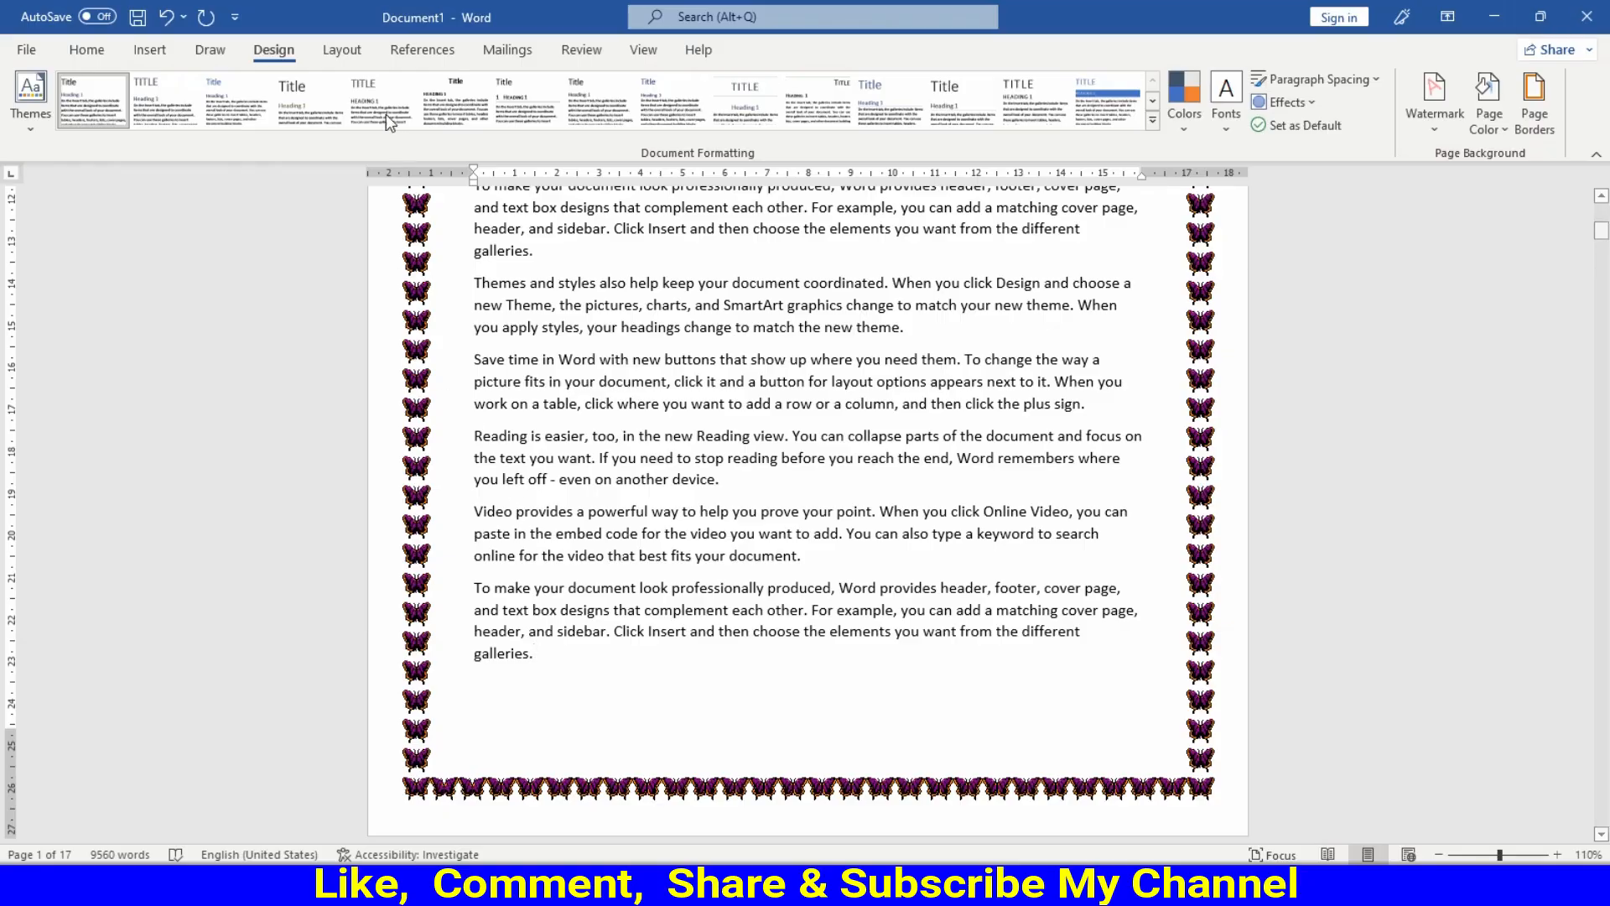
left_click(340, 51)
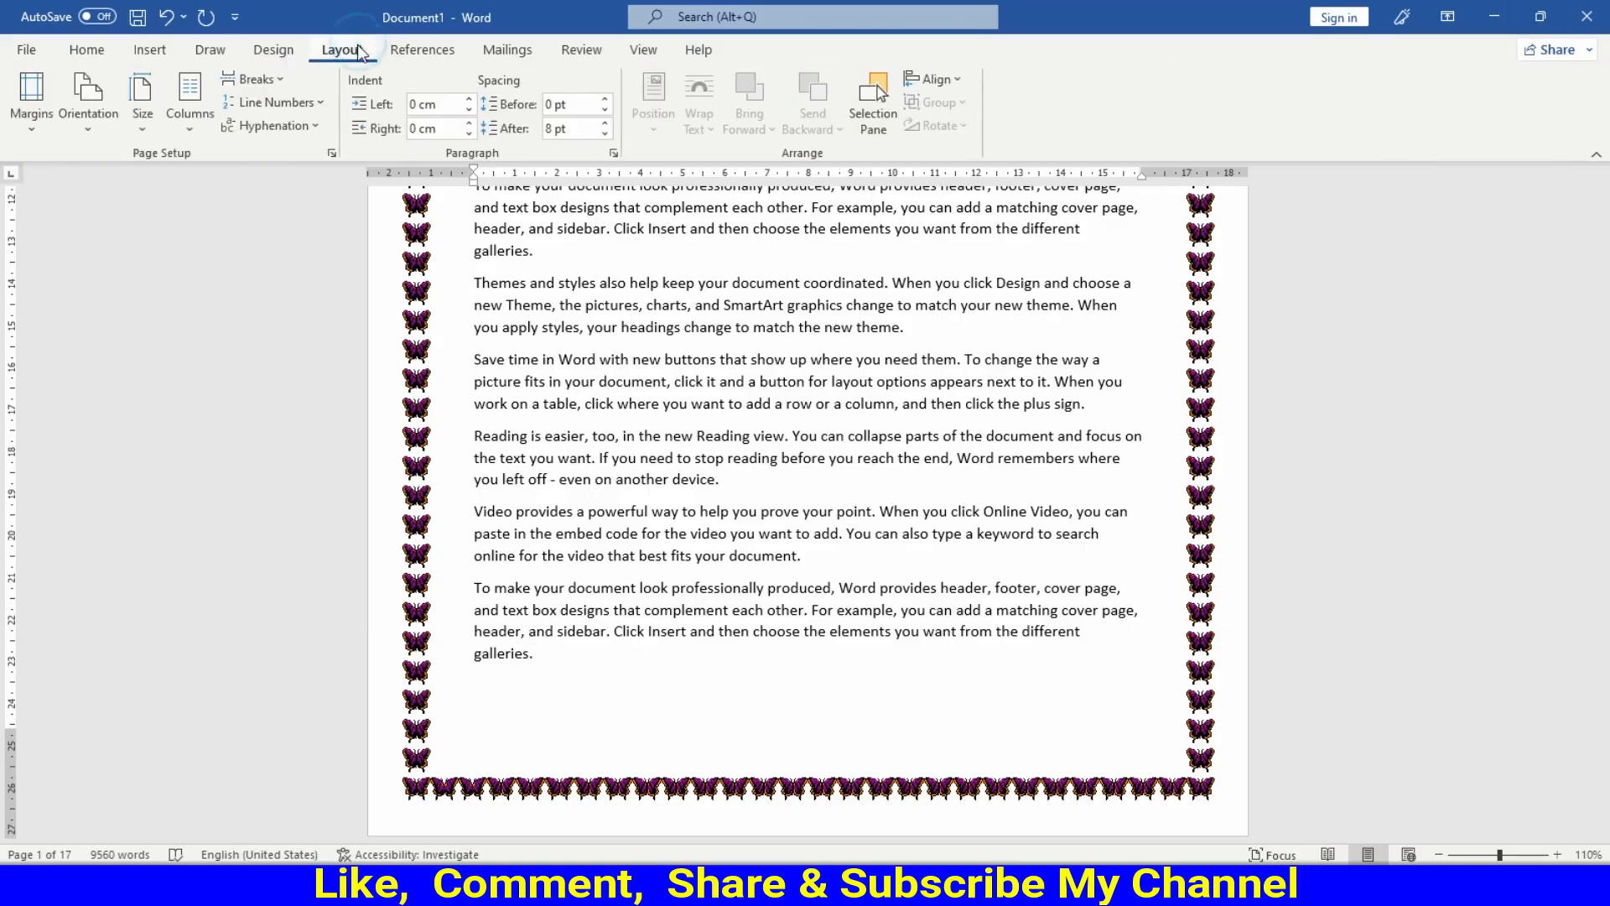
left_click(250, 81)
left_click(302, 374)
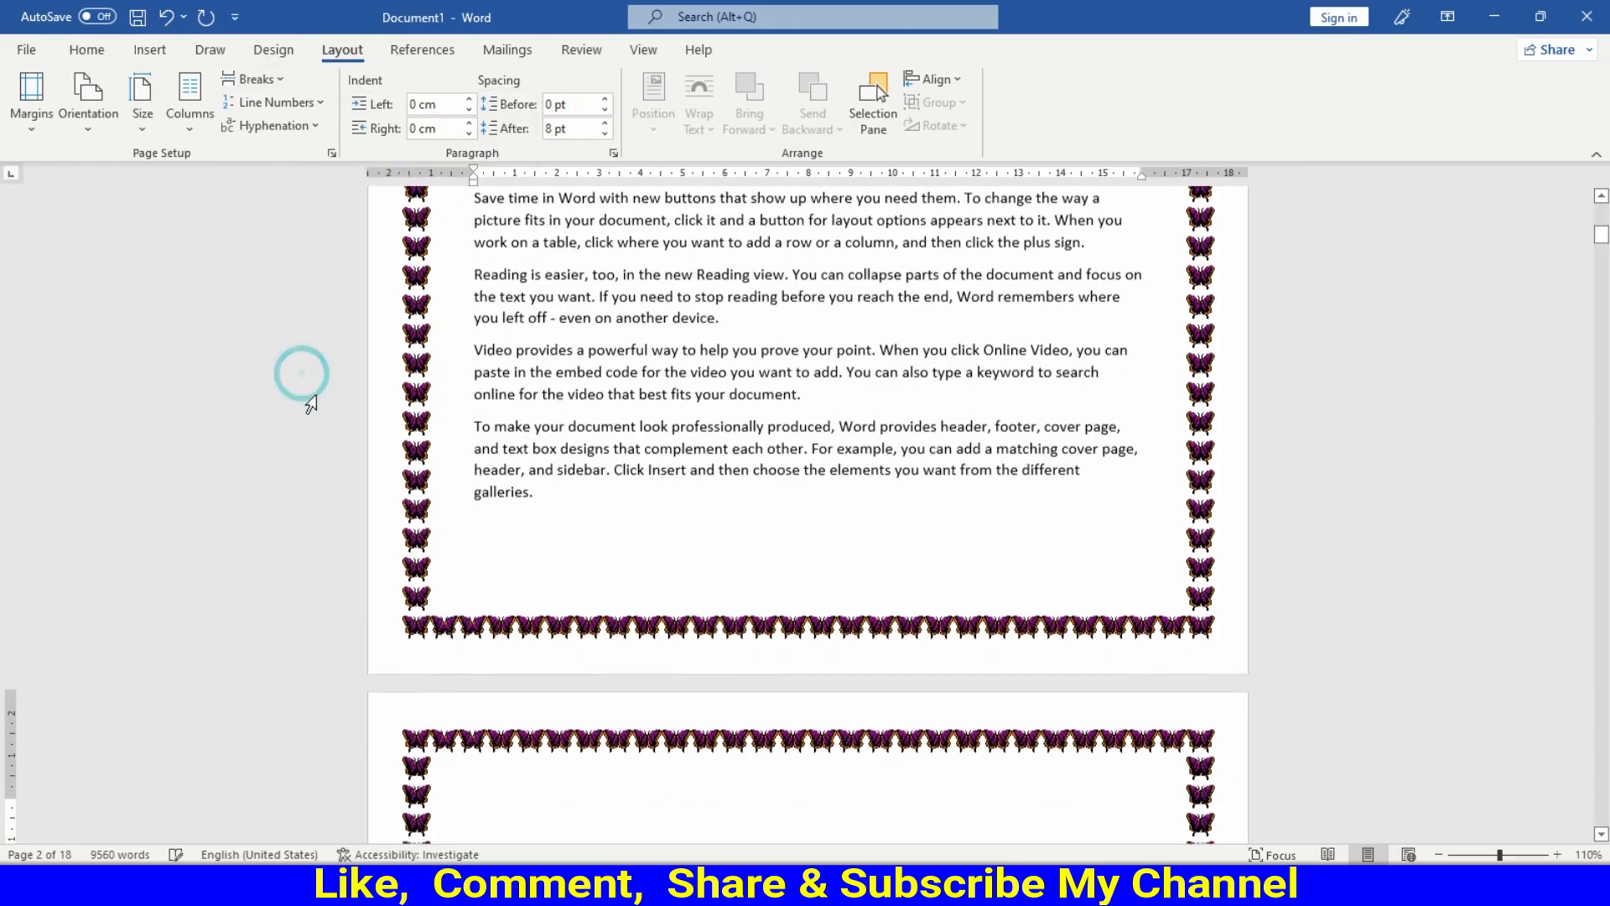
scroll(532, 791, "down", 1)
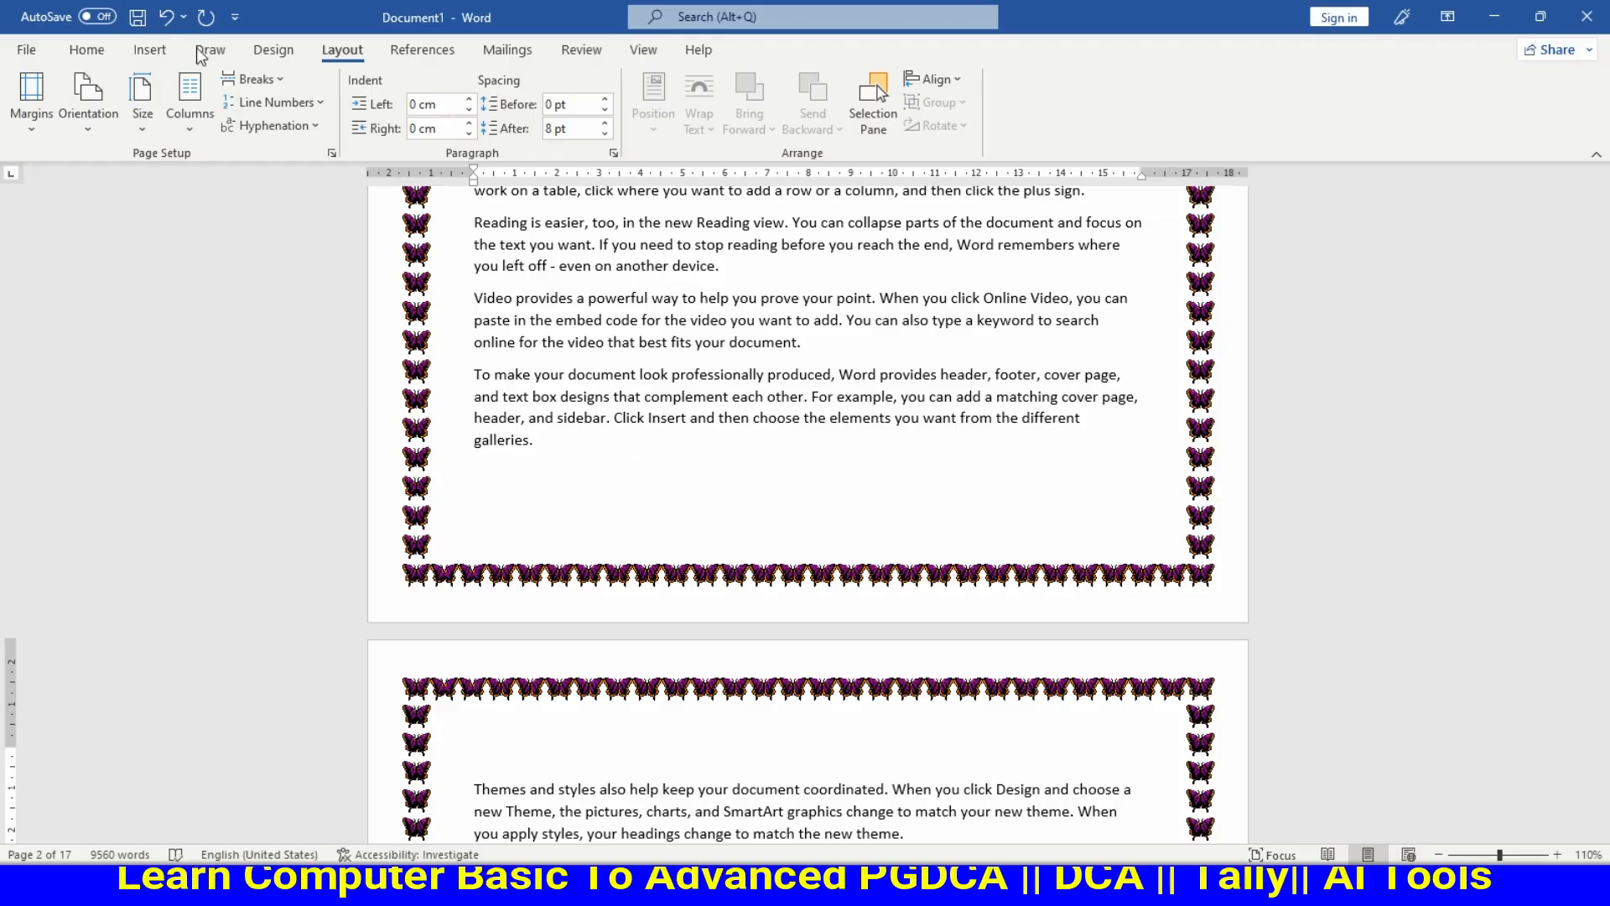
Remove the page border from the whole document with the None setting
left_click(274, 50)
left_click(1525, 99)
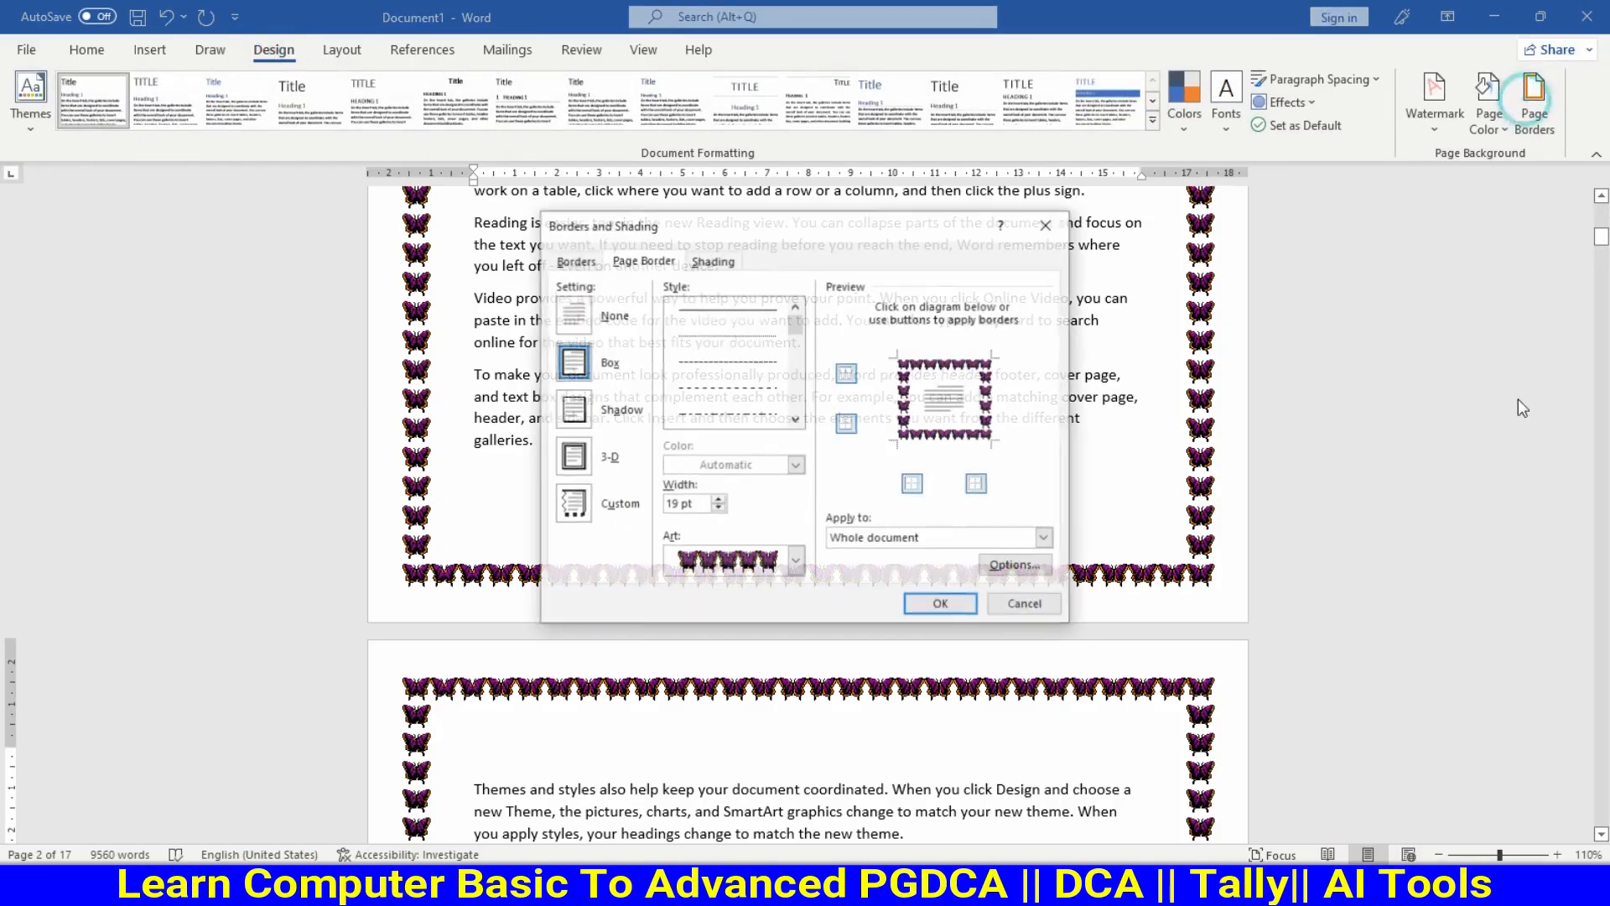
left_click(584, 325)
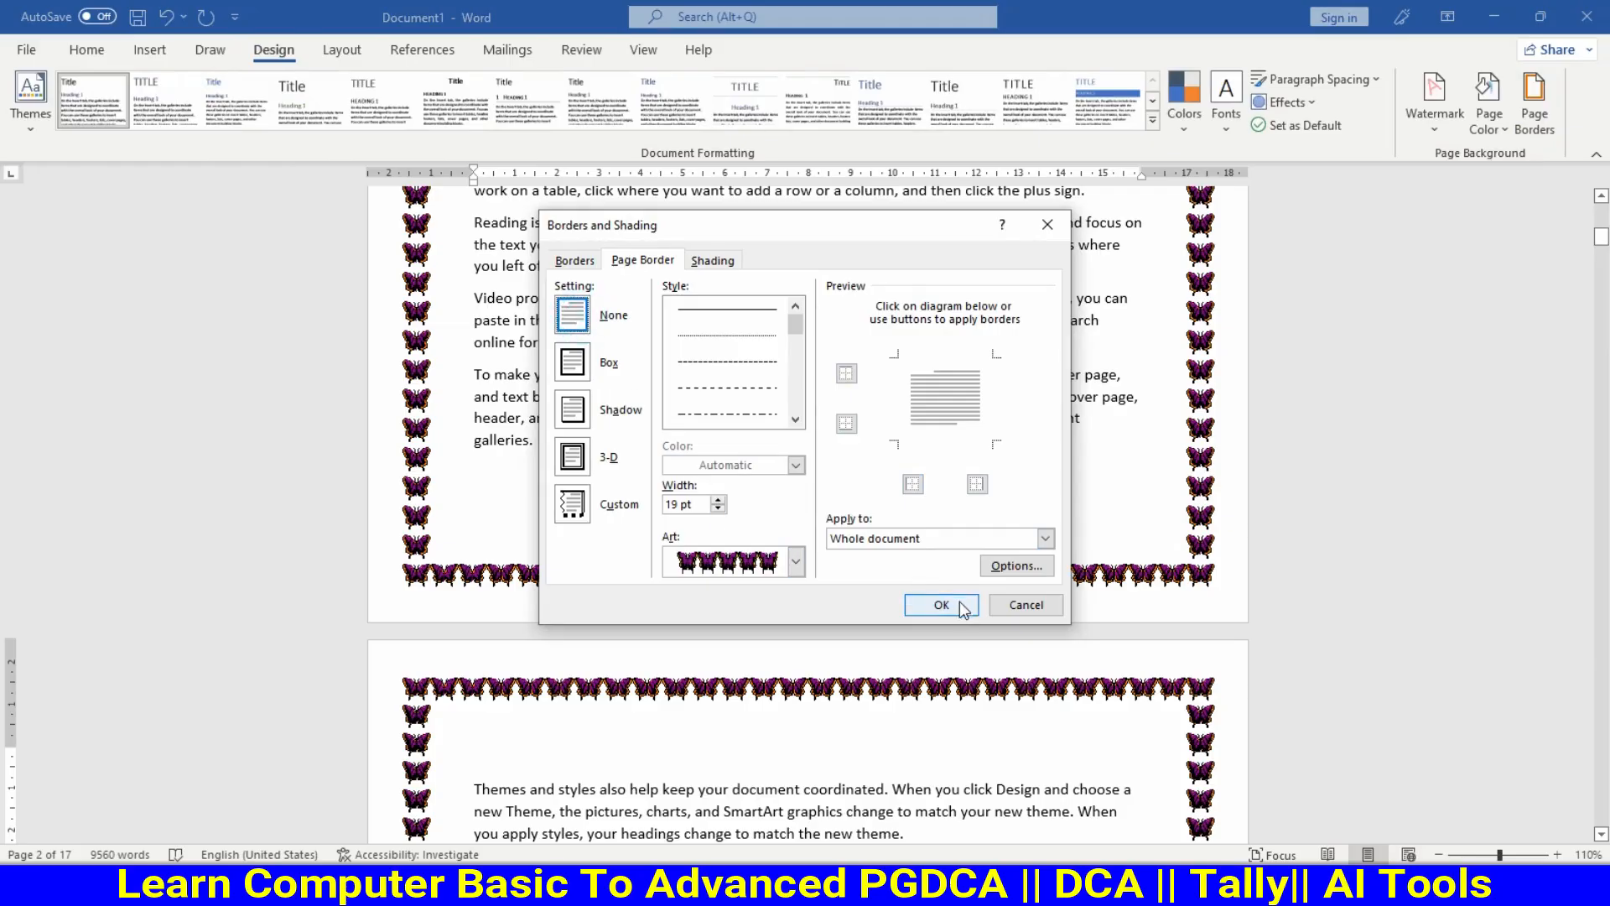
left_click(922, 604)
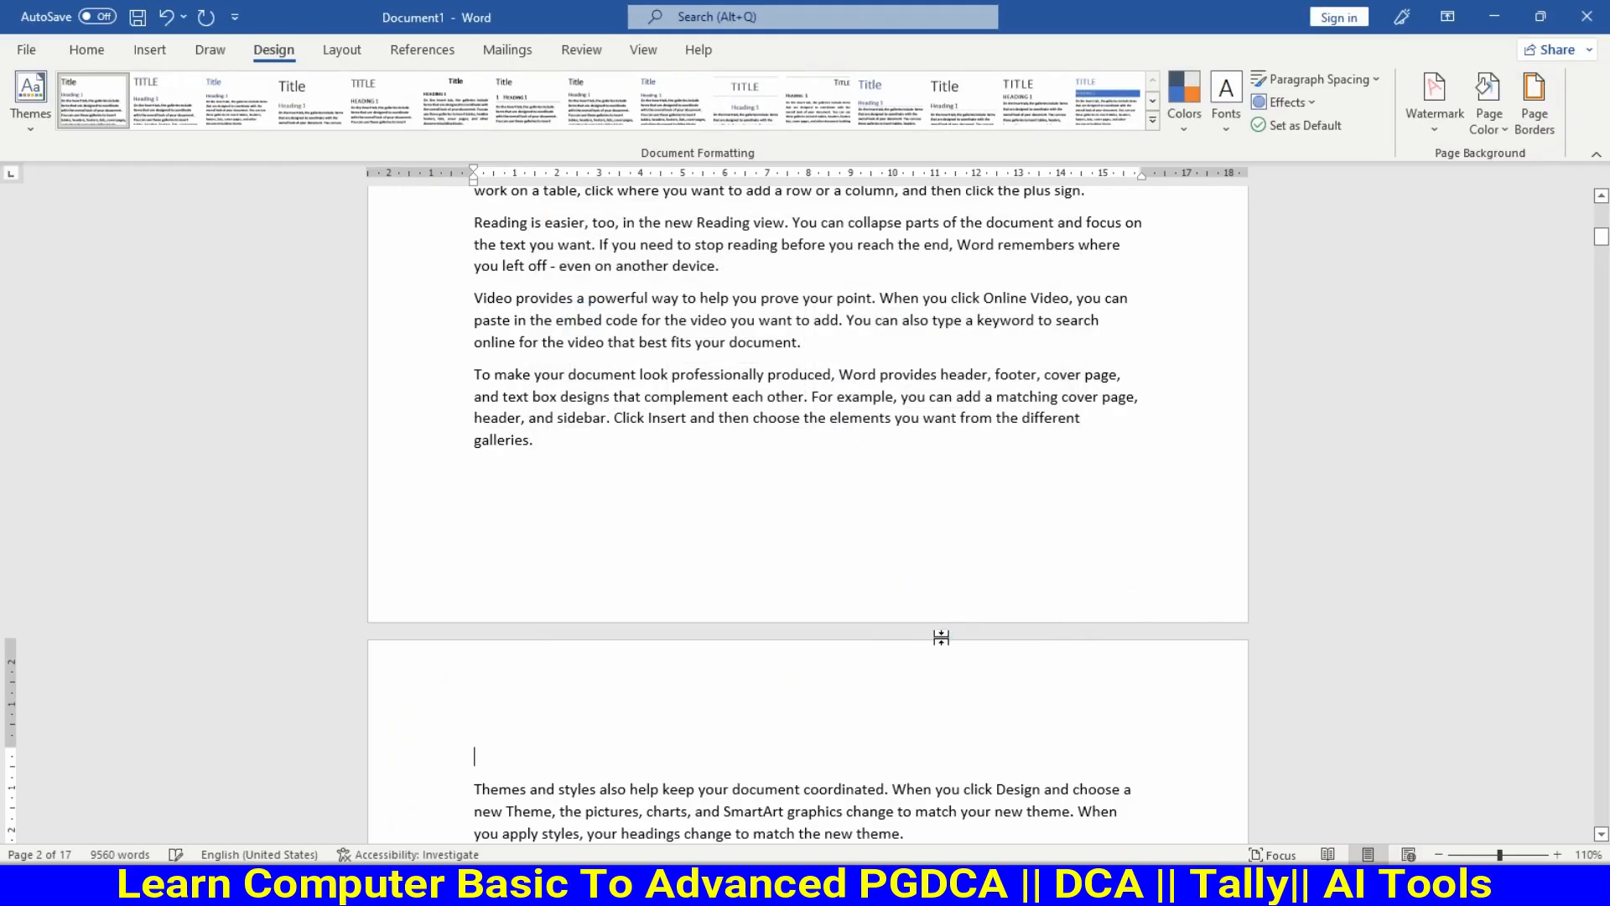
With the cursor in the text of page 1, choose the purple butterflies as page border art
left_click(930, 397)
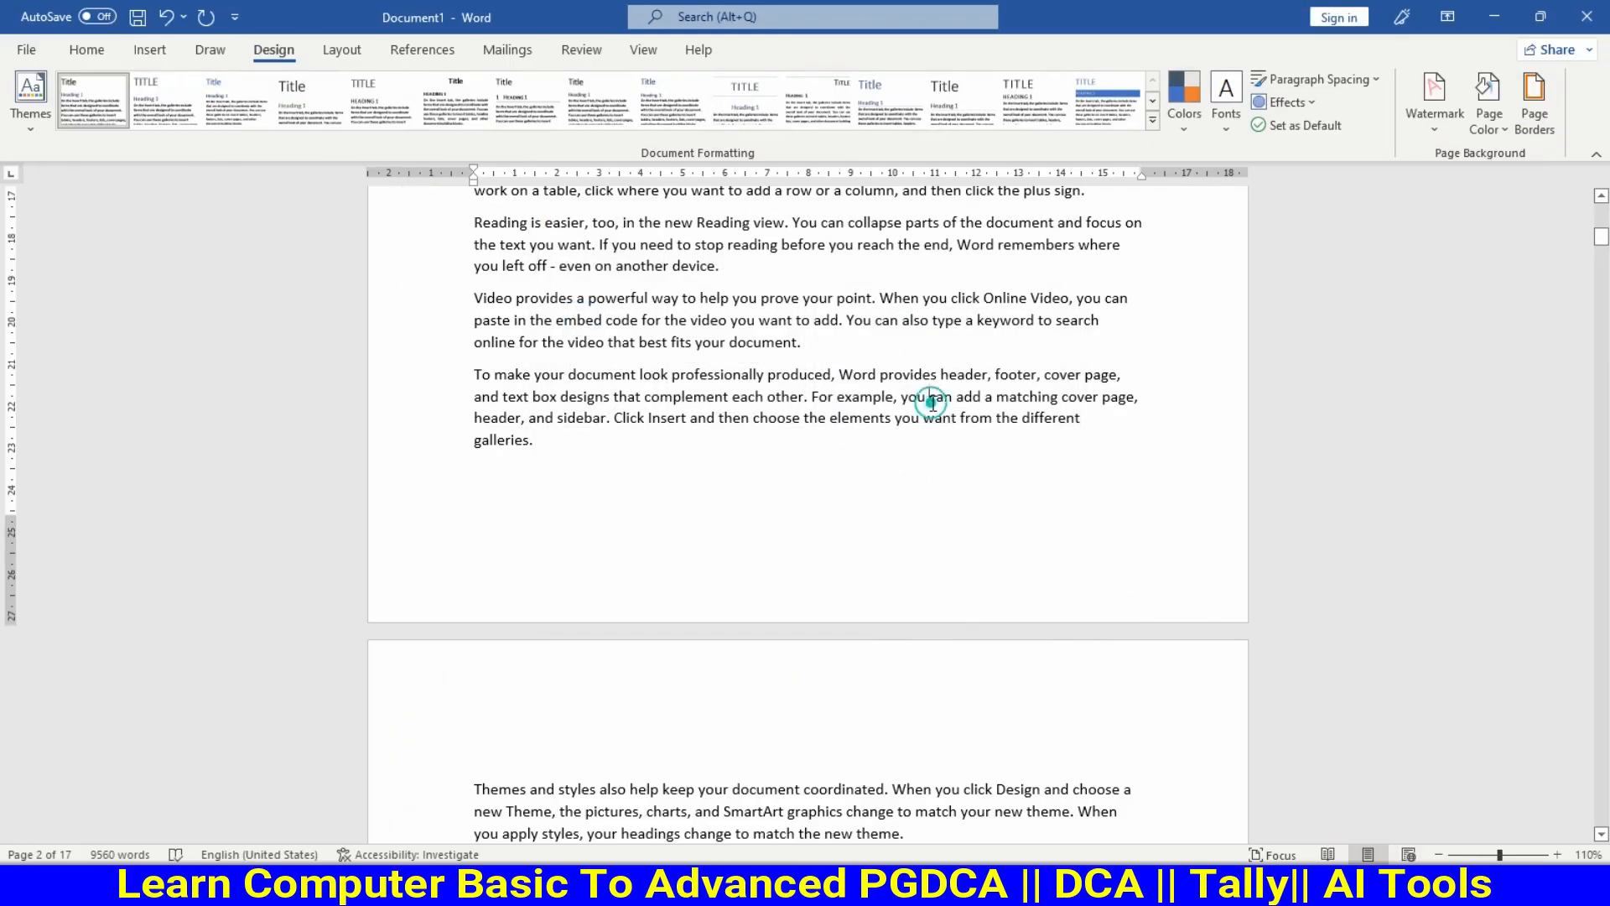
scroll(822, 411, "up", 8)
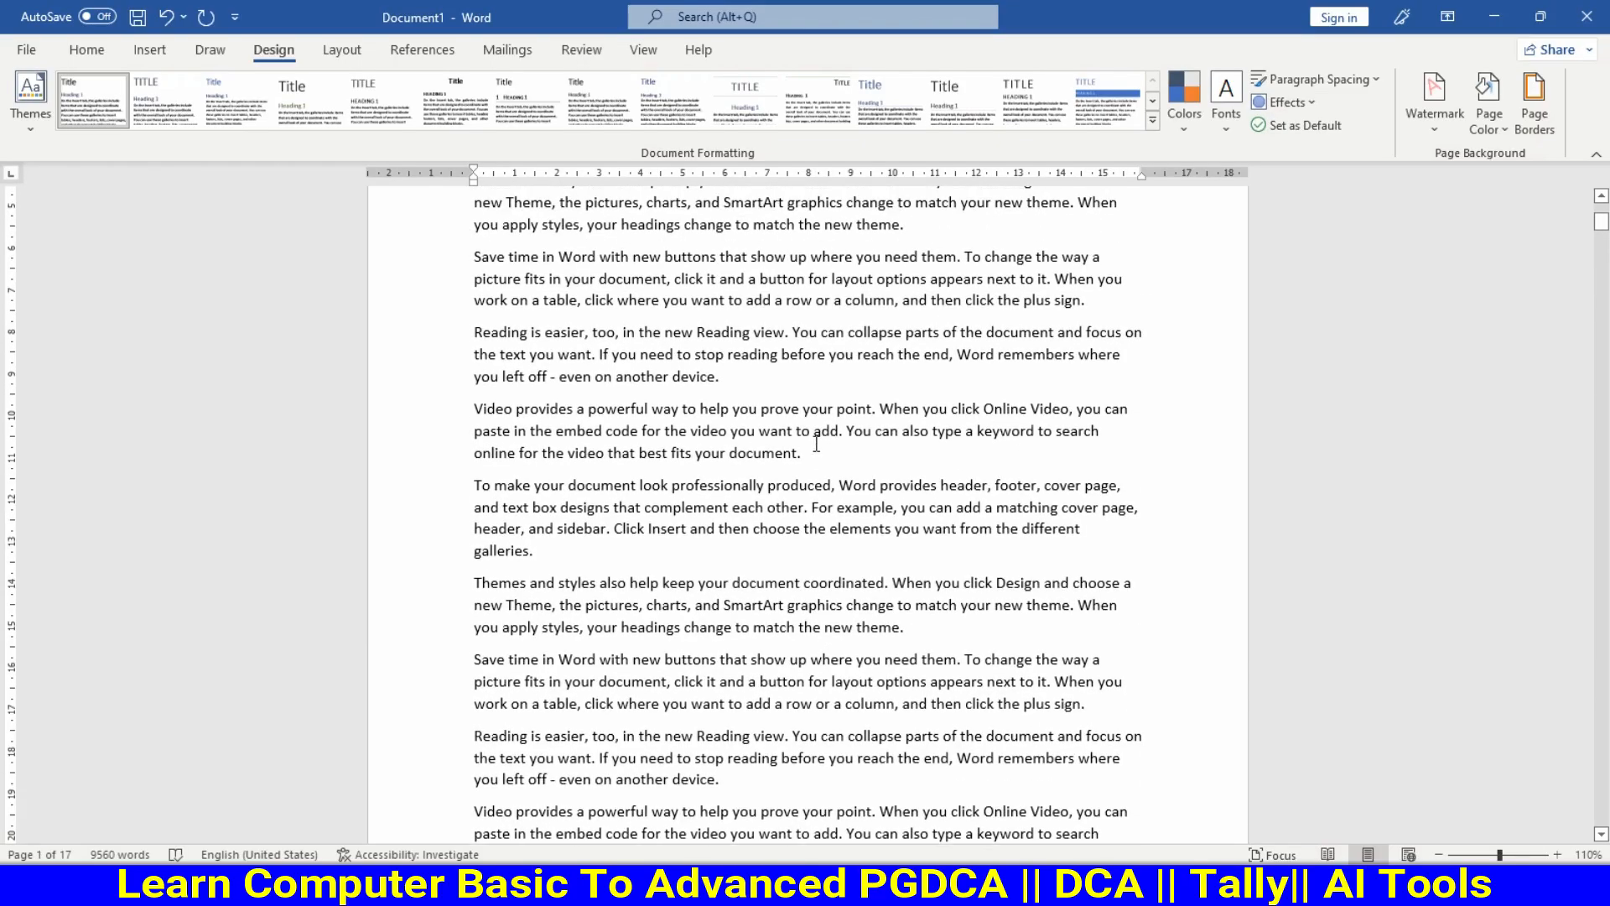
left_click(810, 451)
left_click(1534, 102)
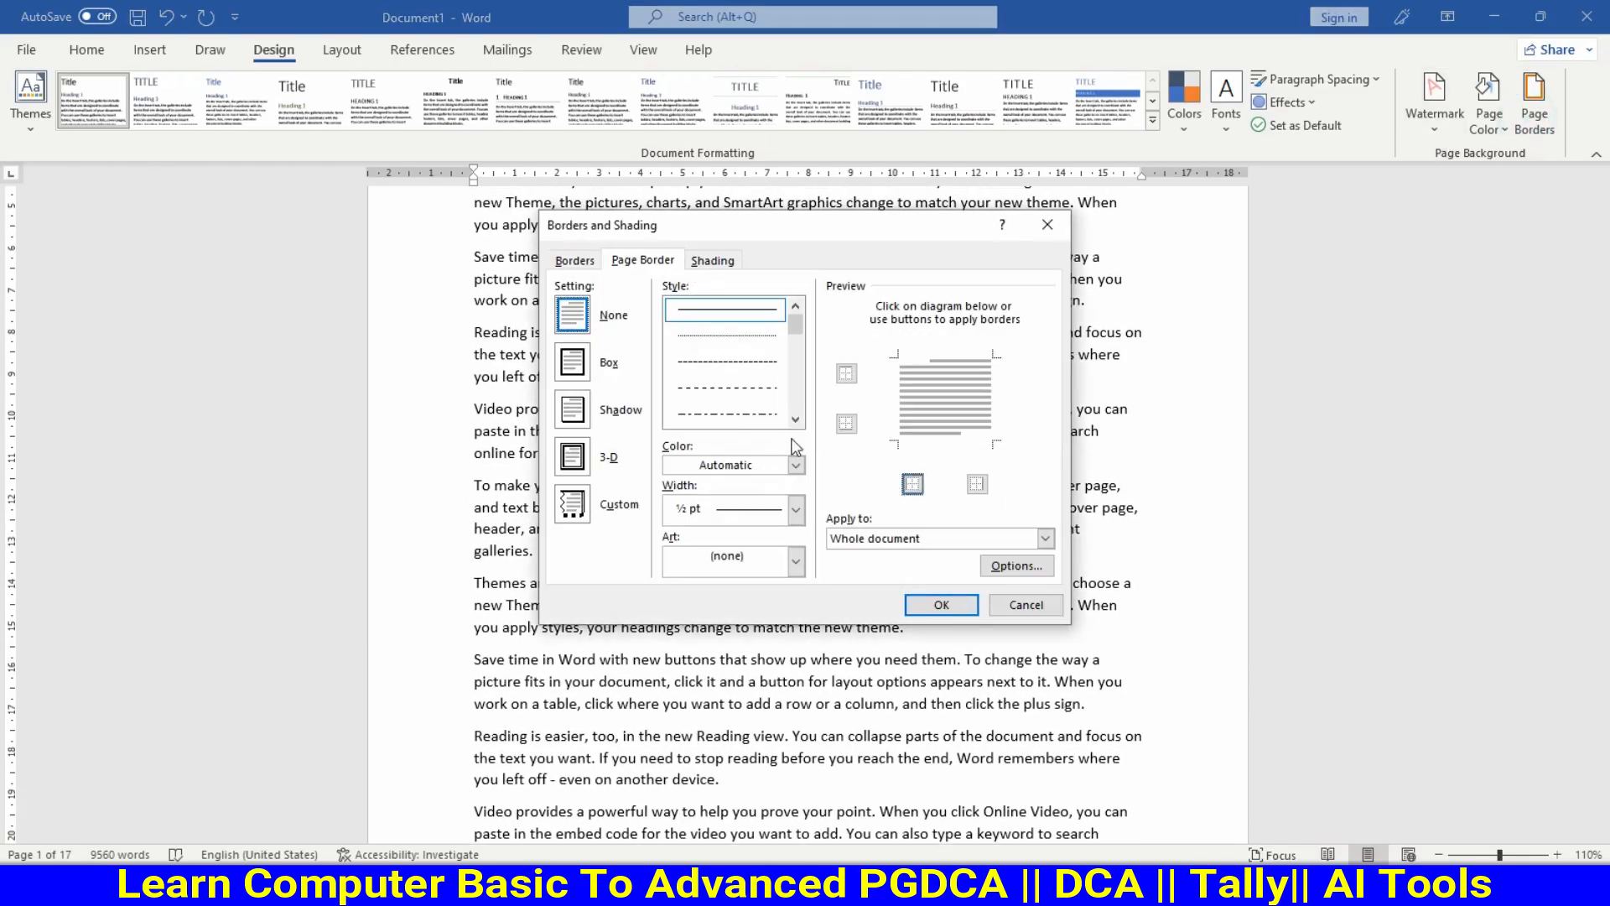
left_click(795, 561)
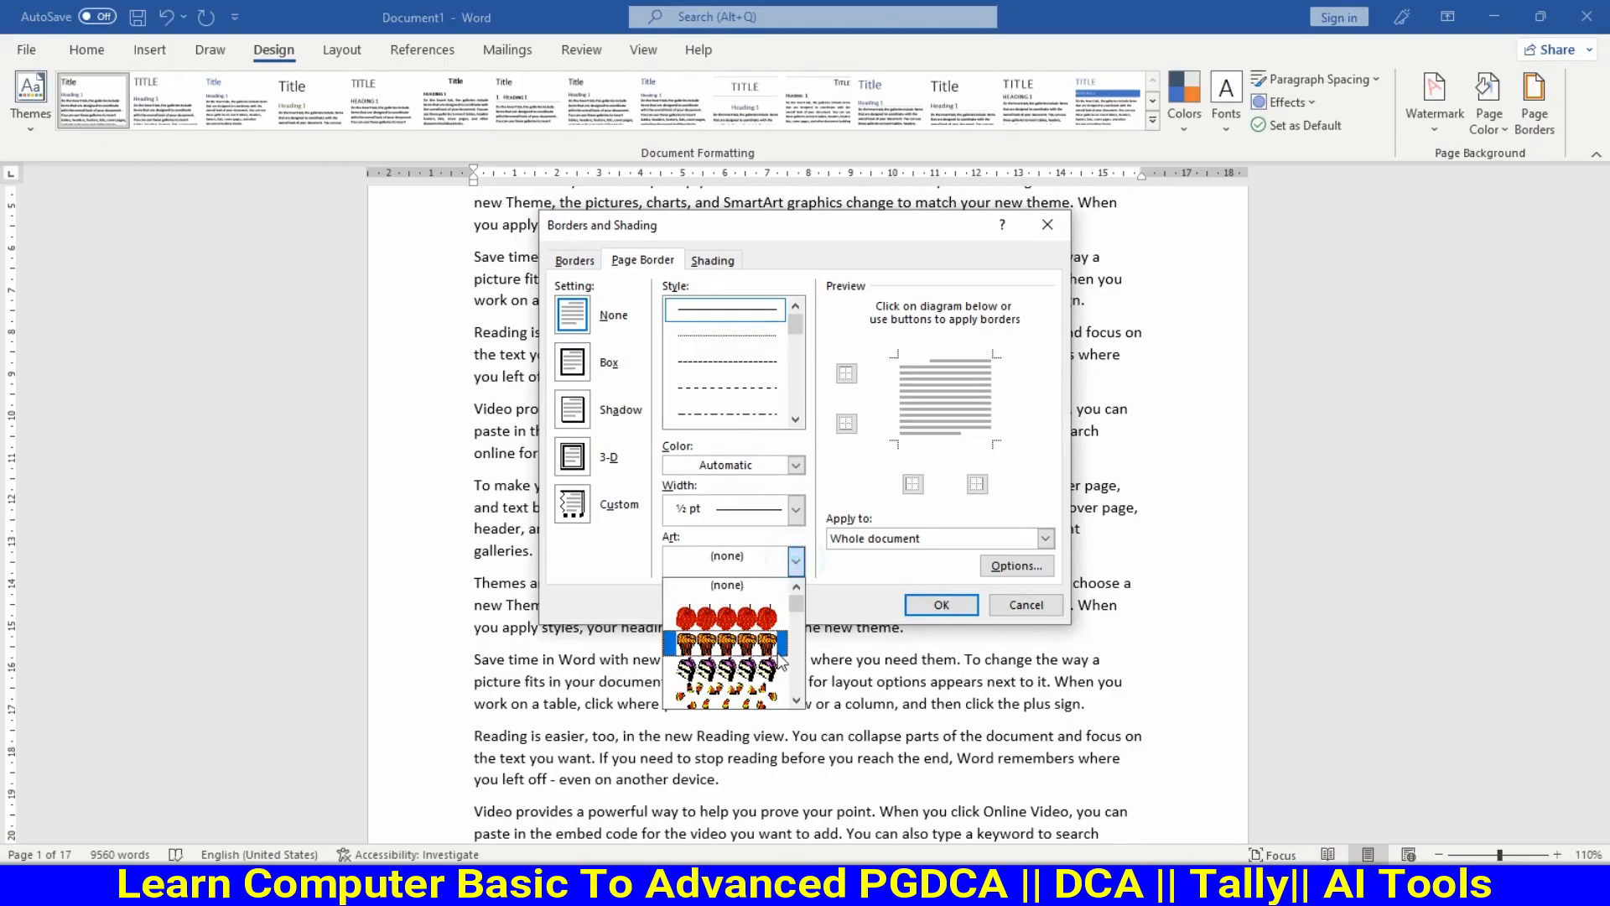
scroll(780, 662, "down", 5)
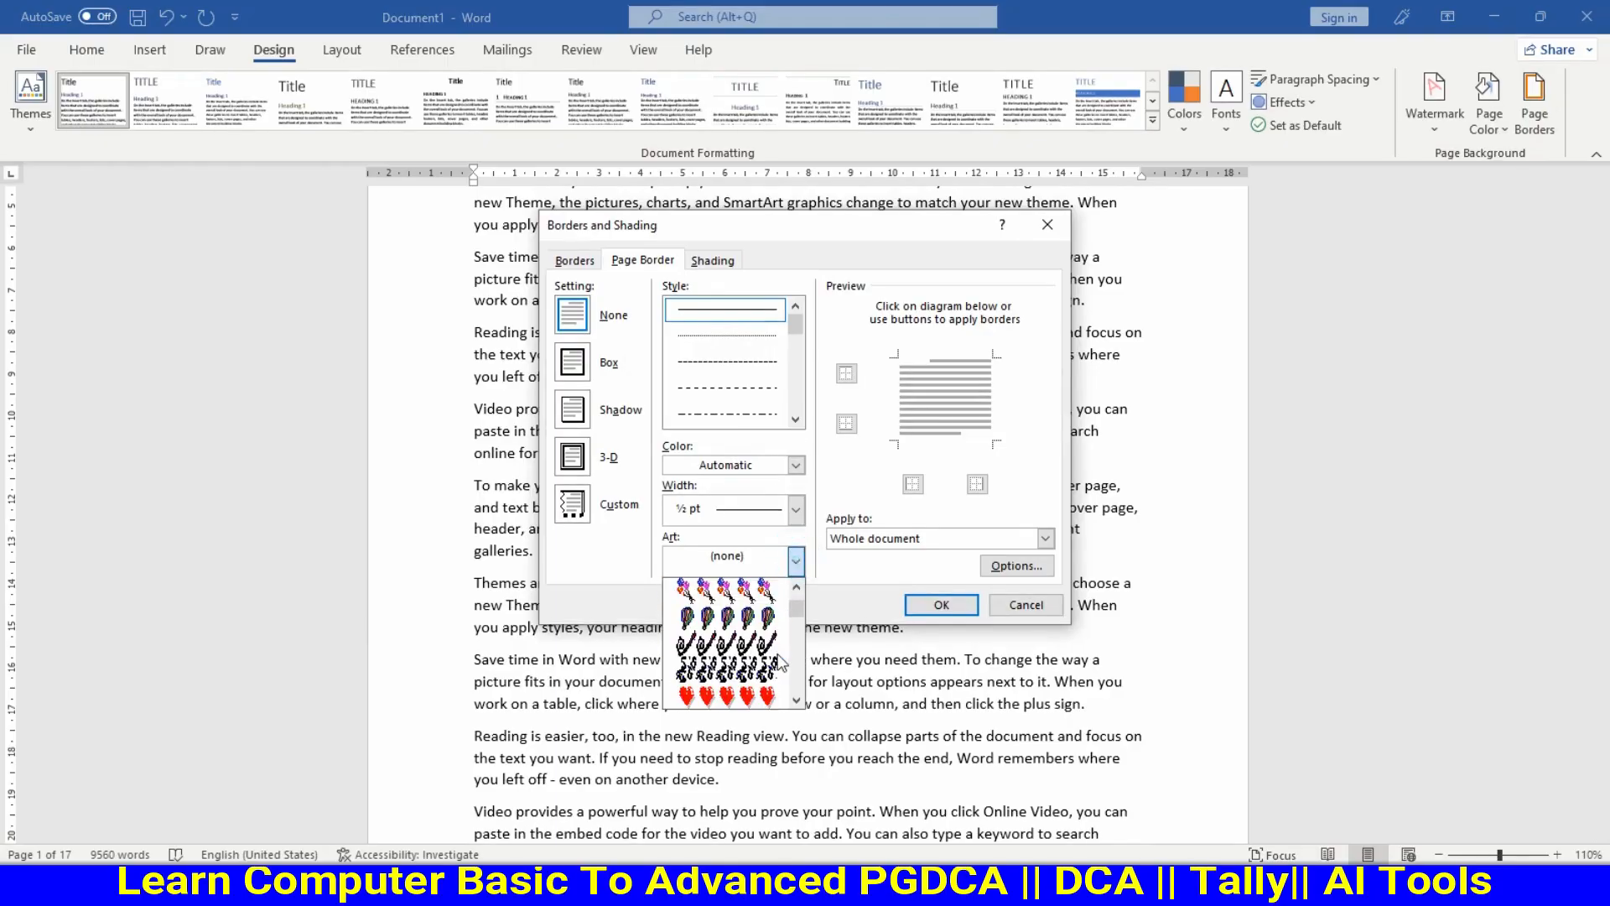
scroll(780, 662, "down", 8)
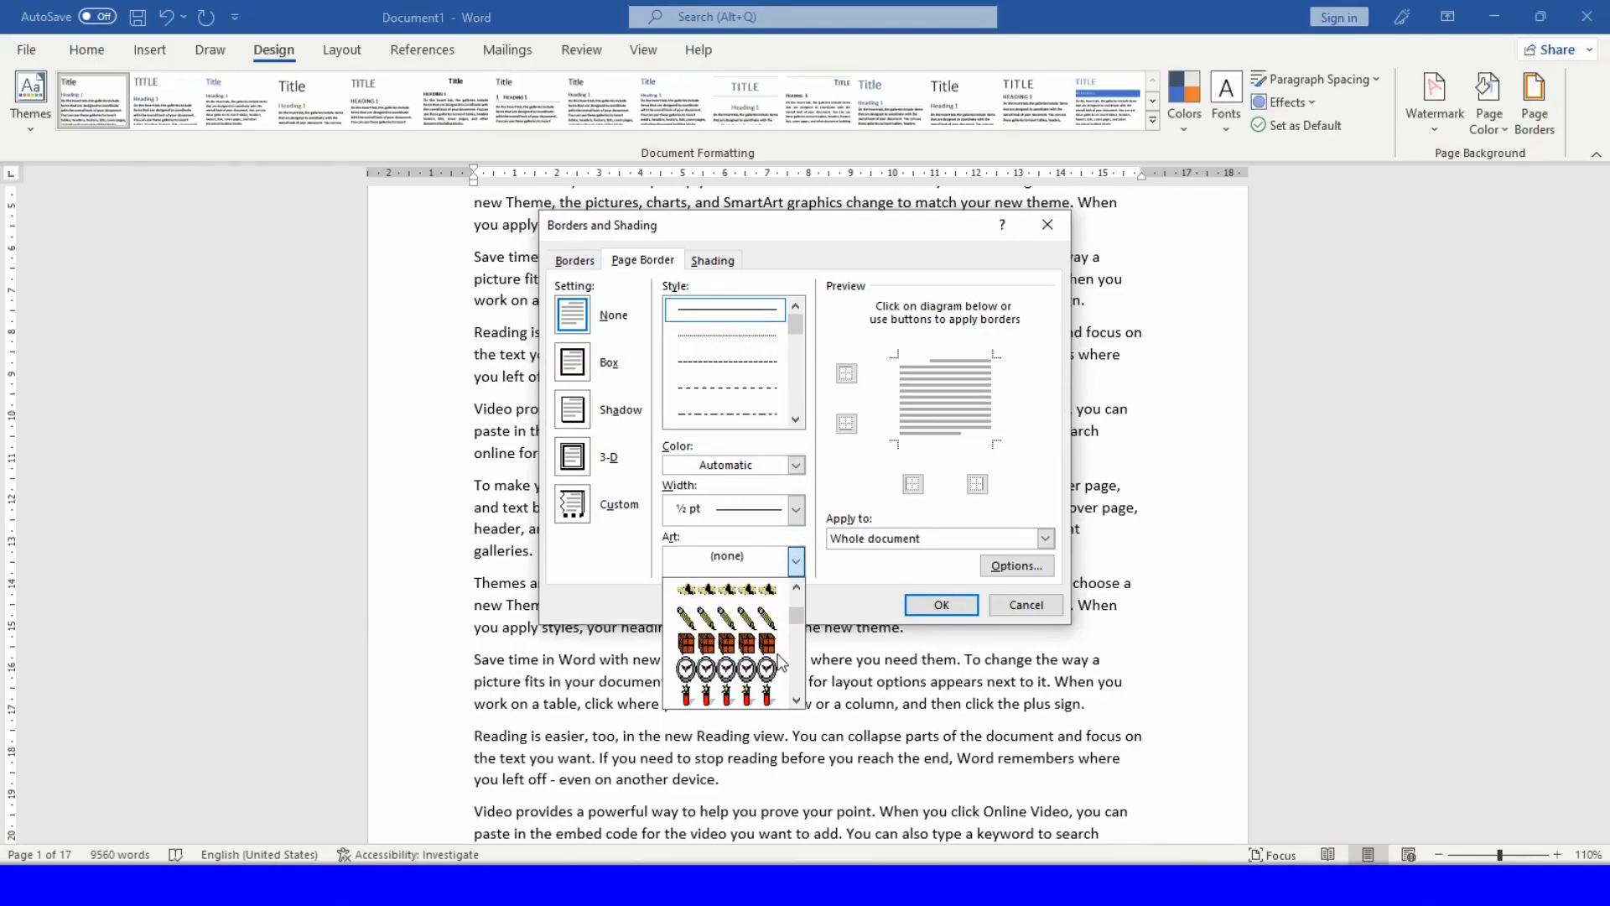
scroll(780, 662, "down", 3)
left_click(755, 666)
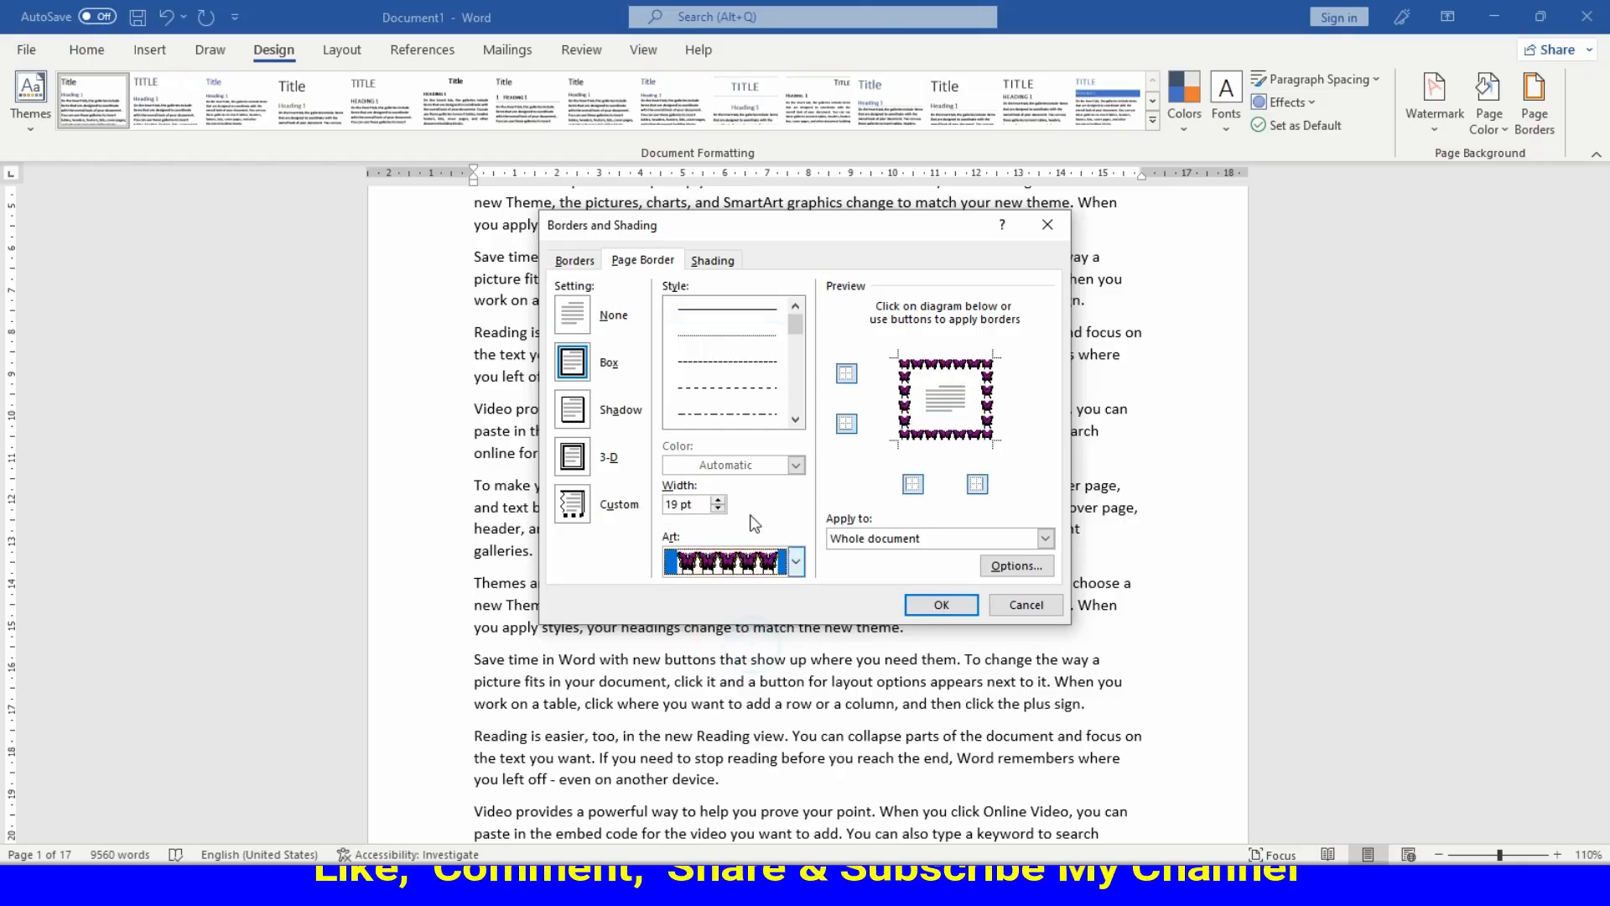
Apply the butterfly page border to this section only and review it on the first page
left_click(864, 538)
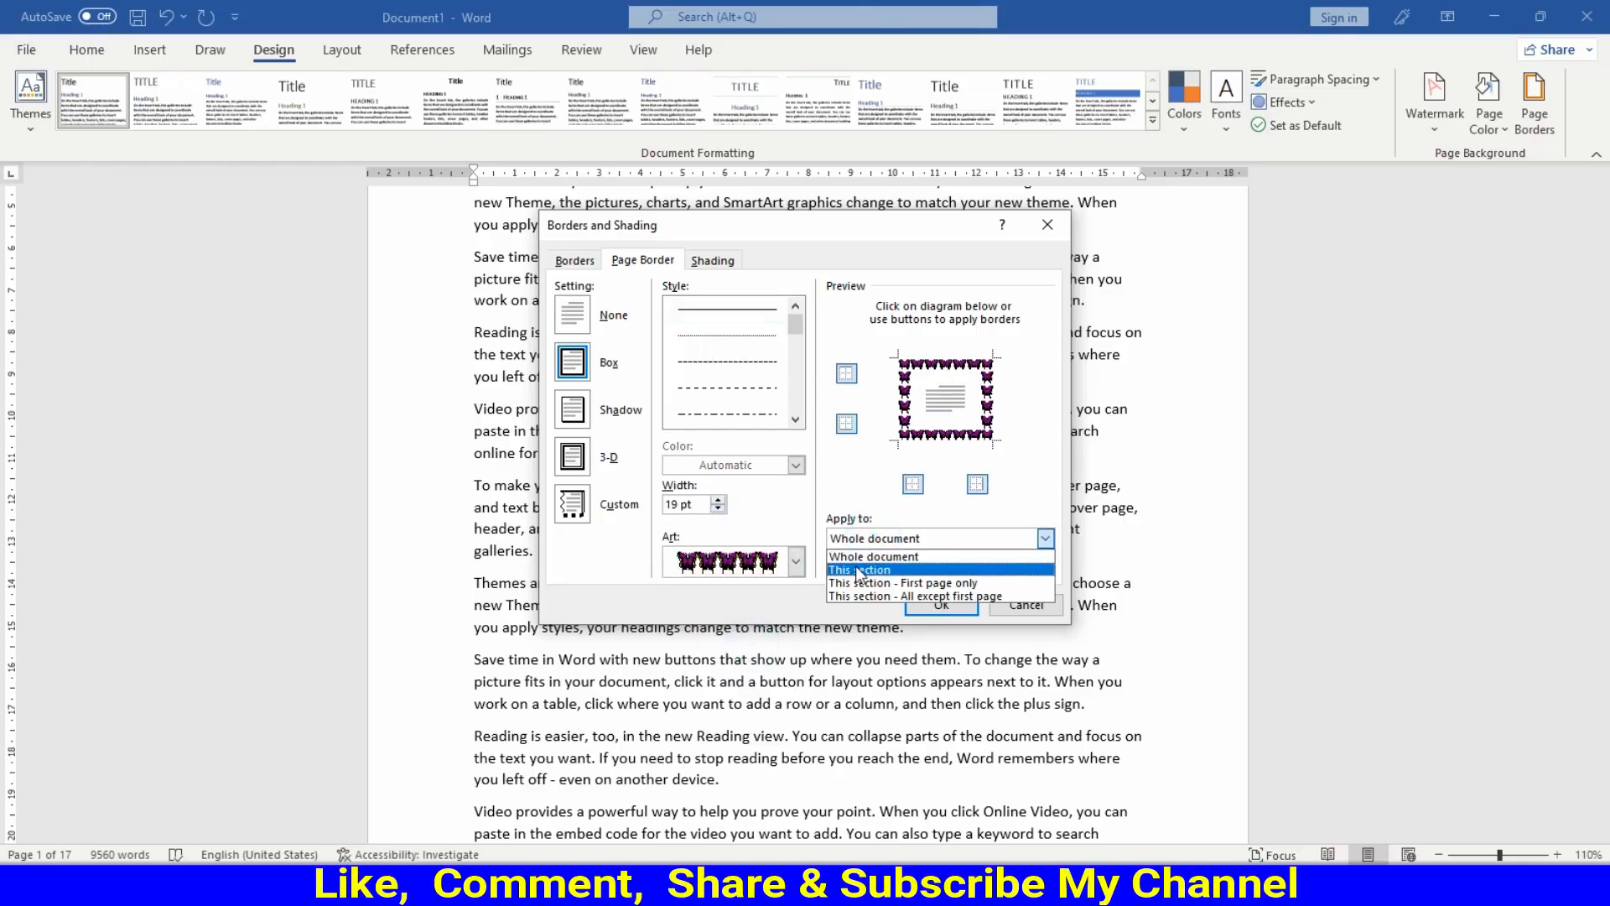
left_click(856, 569)
left_click(941, 604)
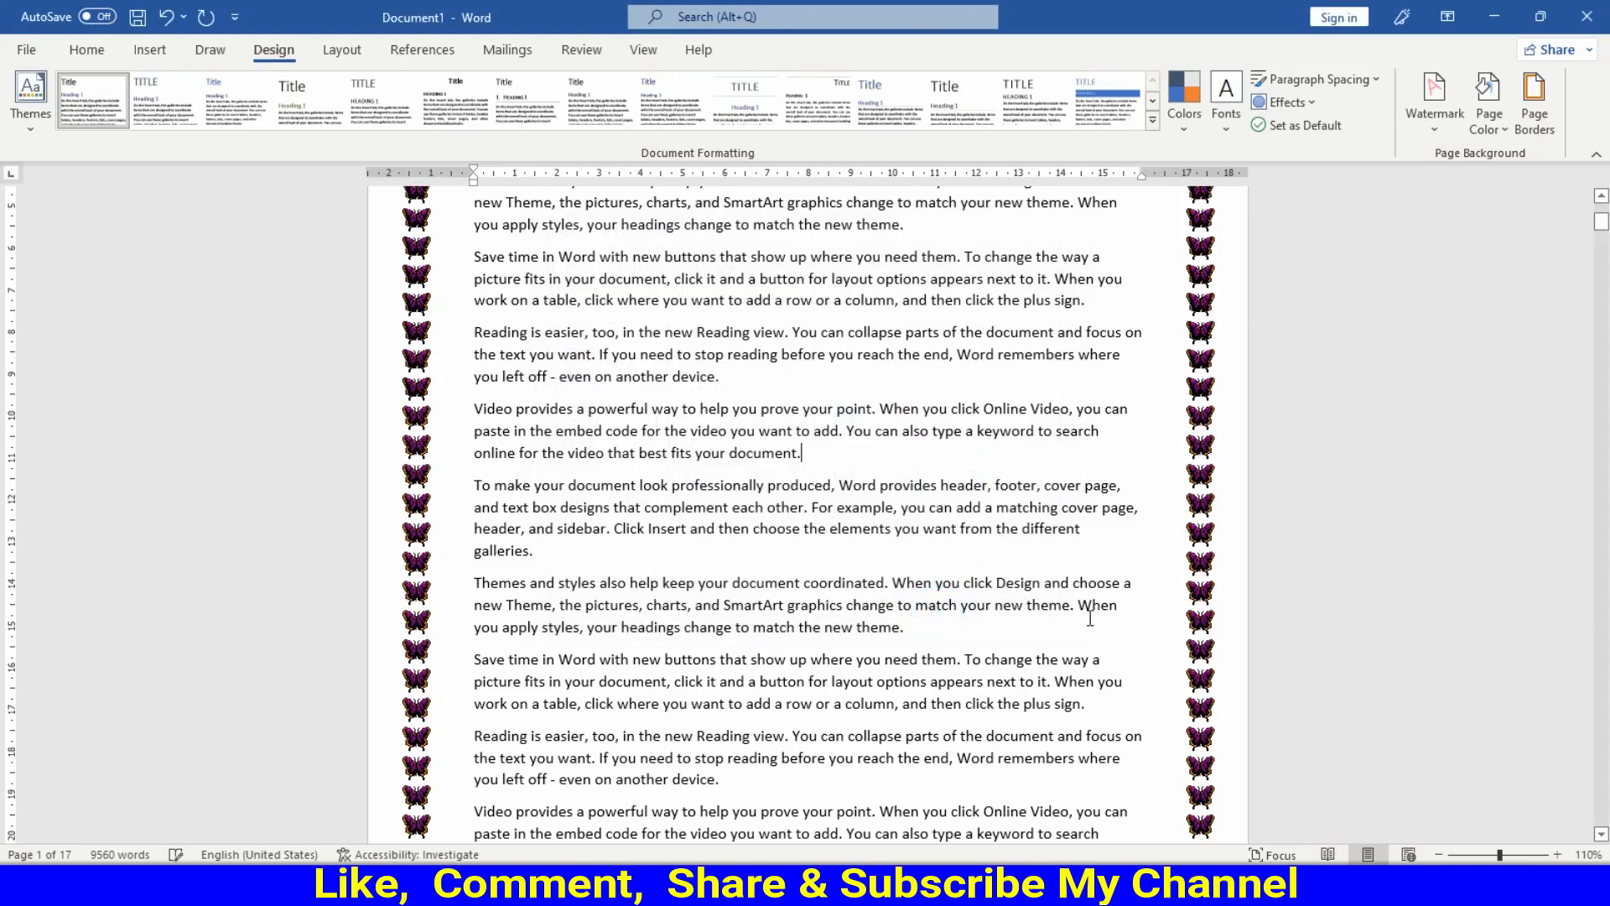
scroll(1084, 589, "up", 5)
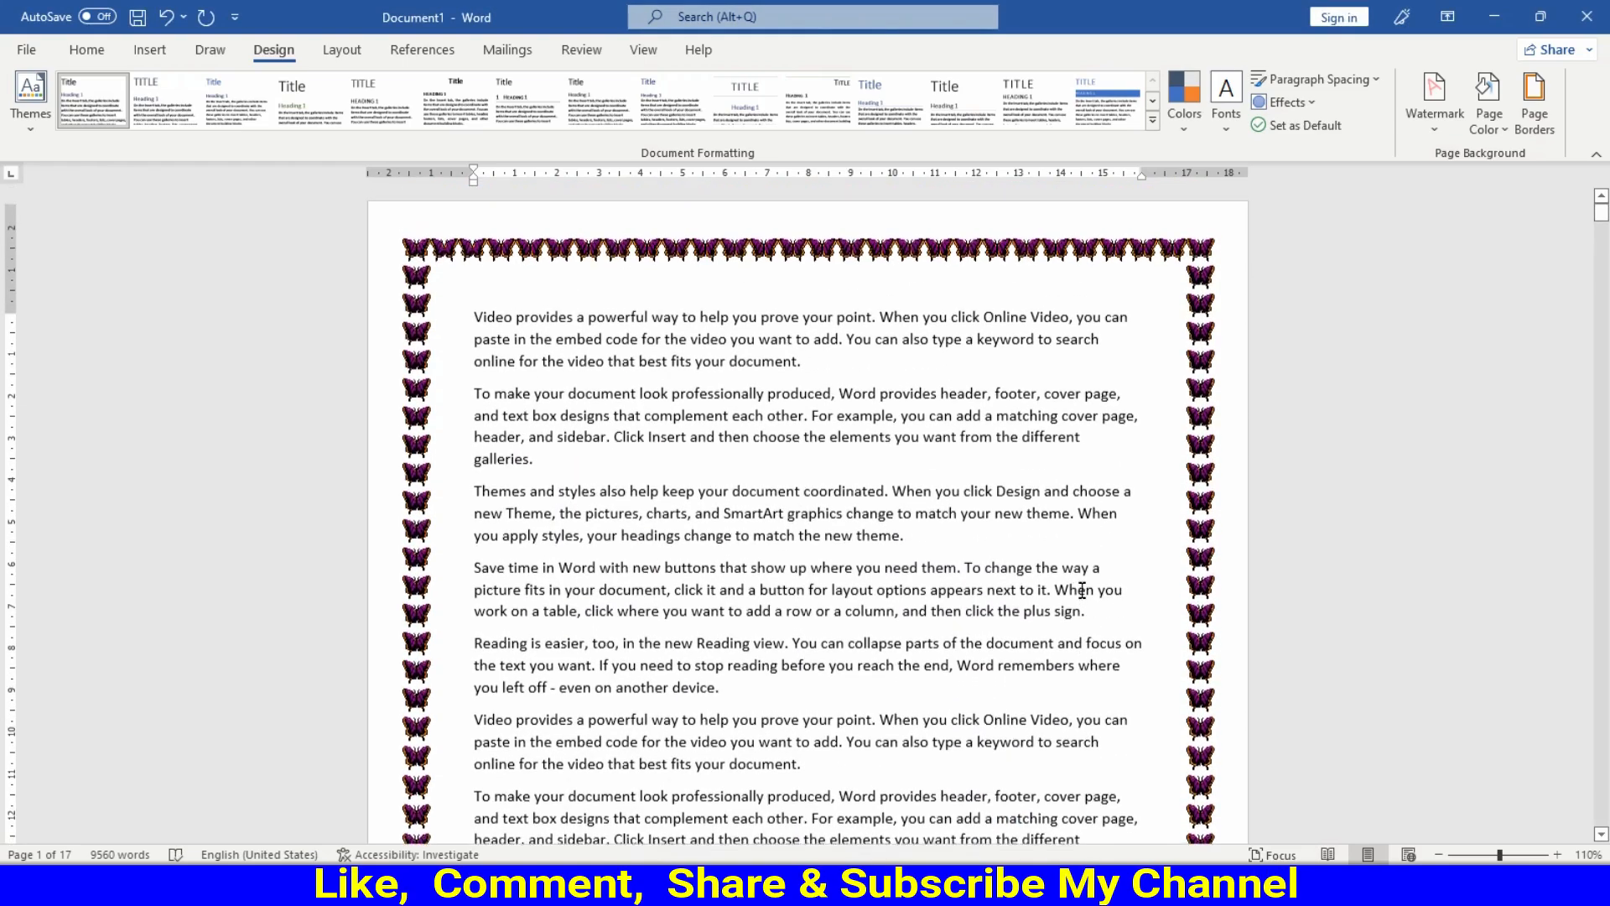